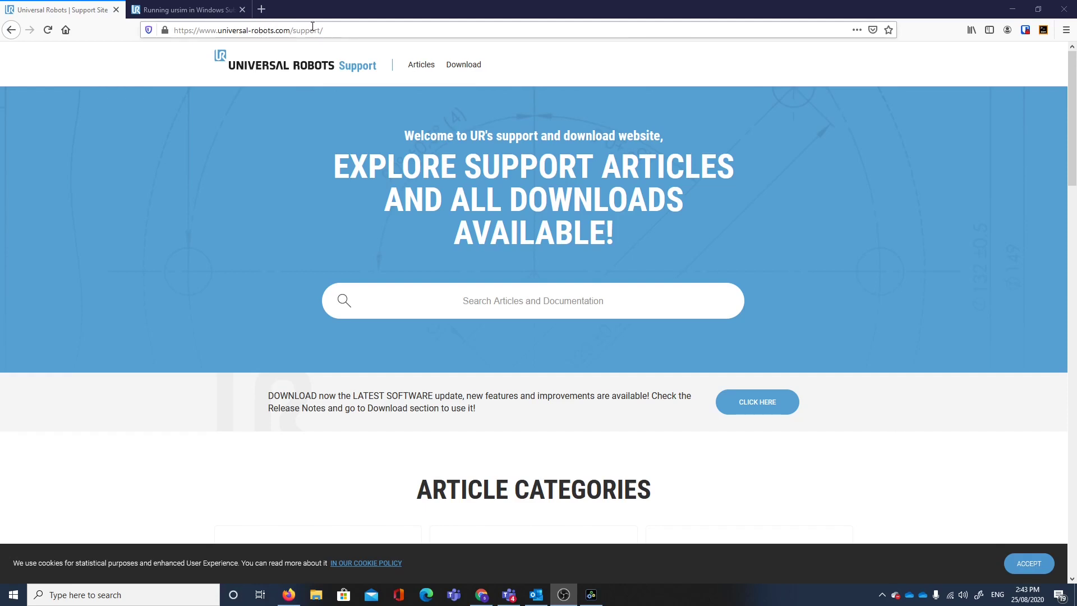
On the Download page, pick e-Series, Software, Offline Simulator, Linux and UR Sim for Linux 5.9.1
left_click(467, 69)
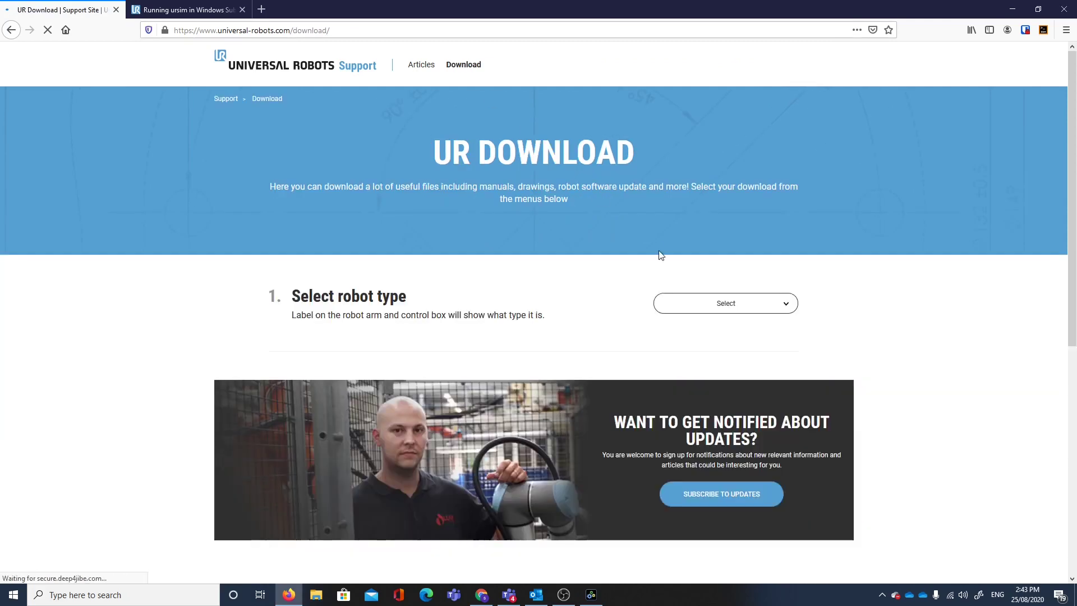
left_click(727, 304)
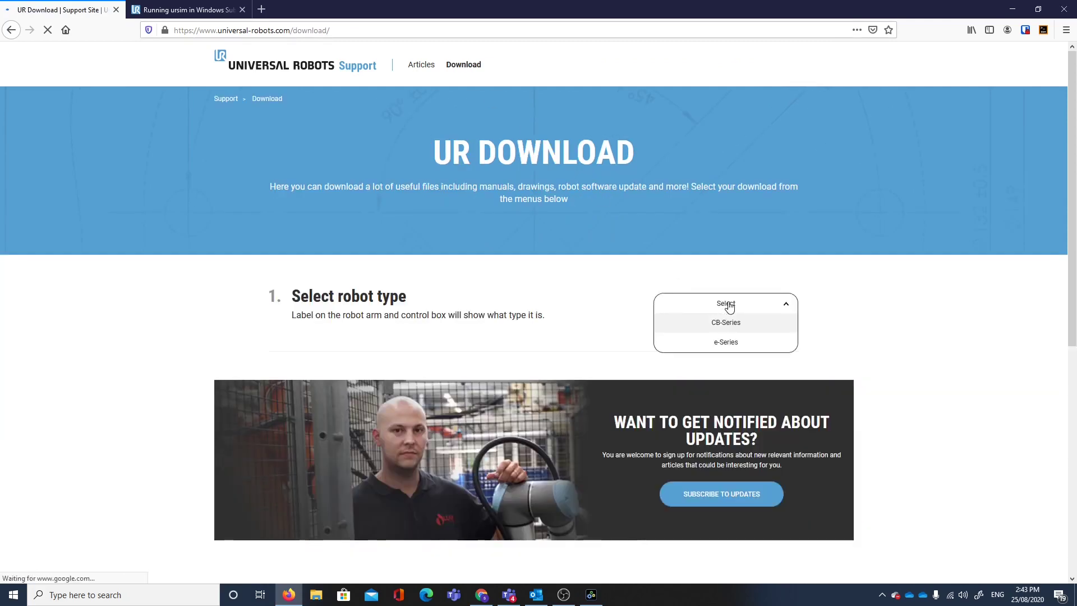
left_click(720, 343)
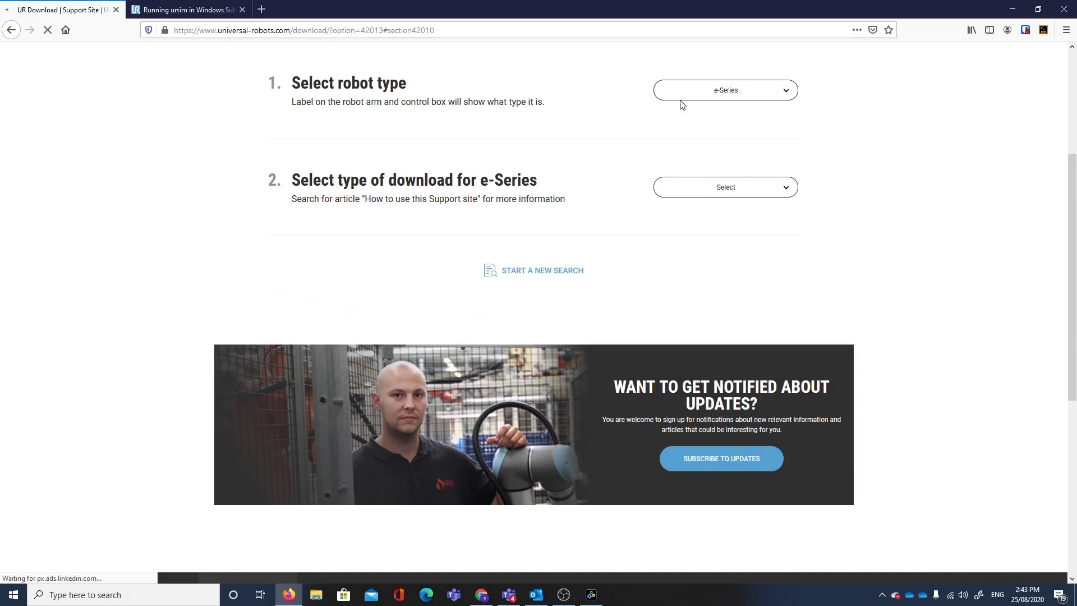
left_click(738, 197)
left_click(729, 287)
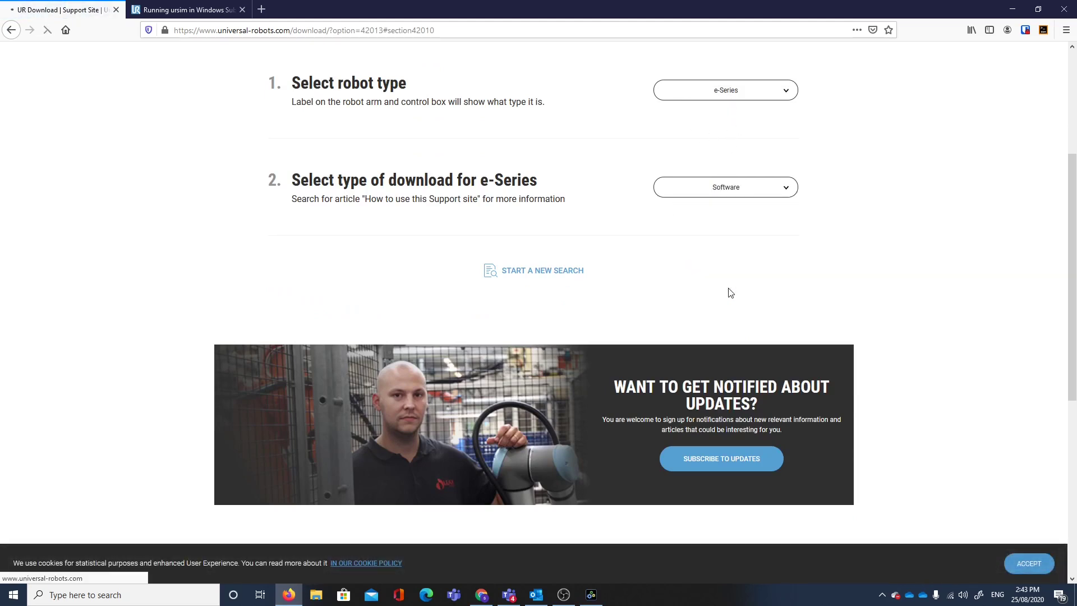
left_click(717, 212)
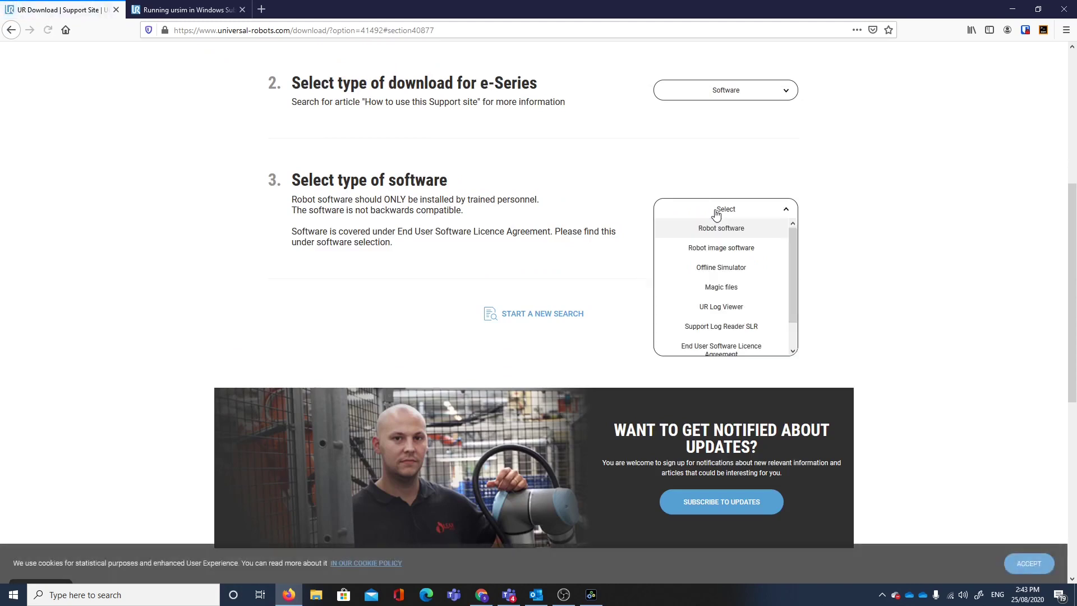
left_click(722, 269)
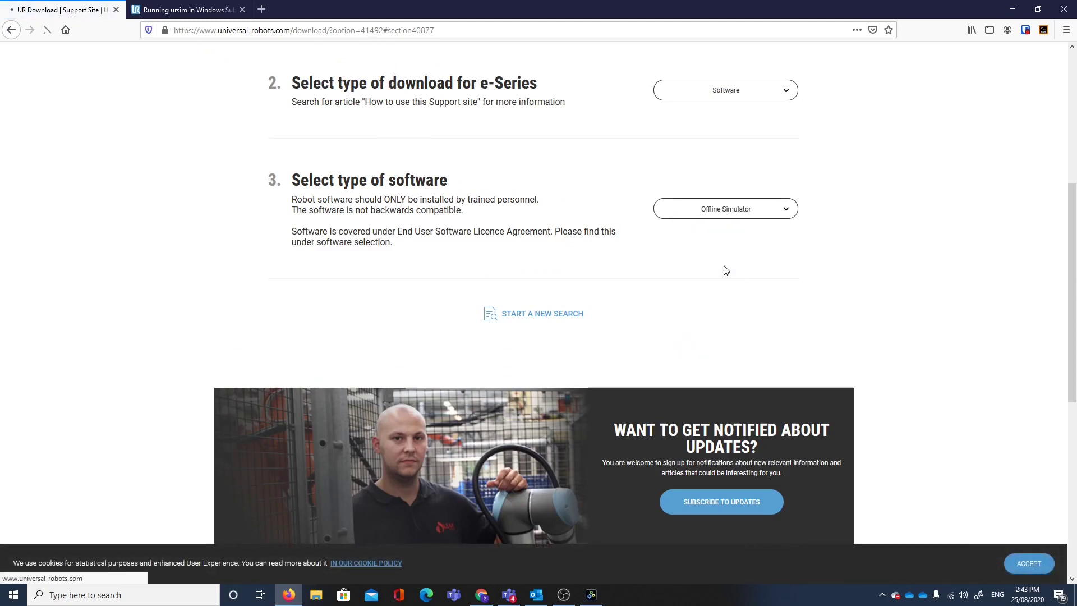
left_click(724, 276)
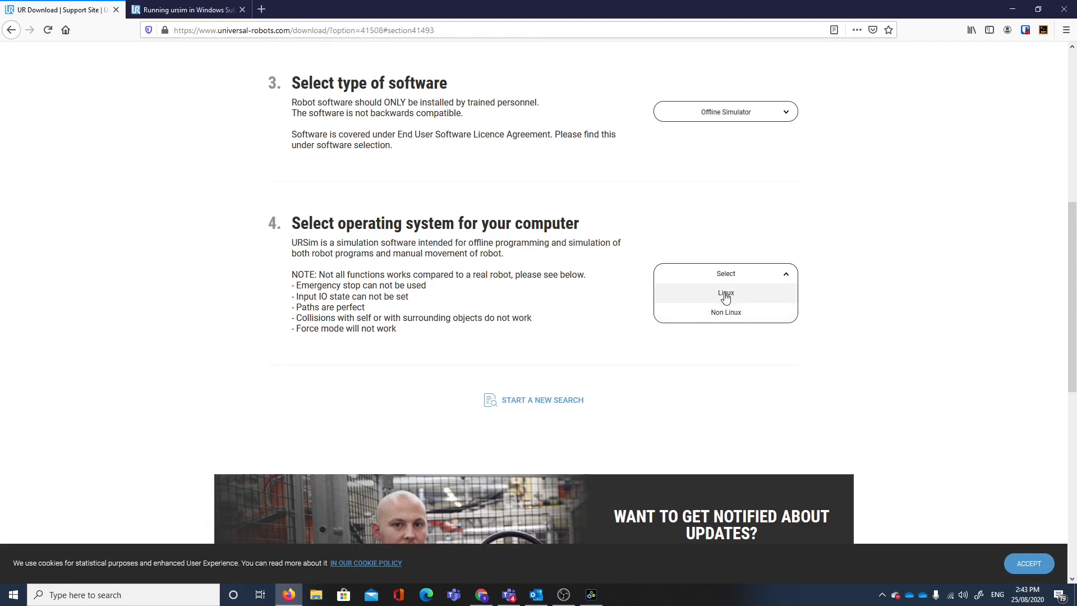
left_click(728, 295)
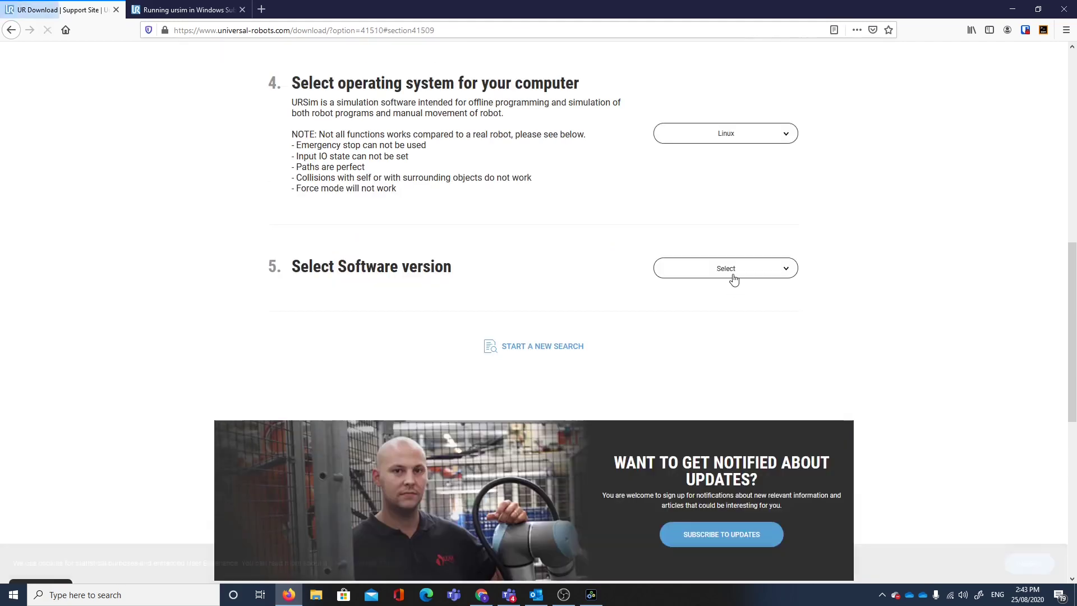
left_click(733, 276)
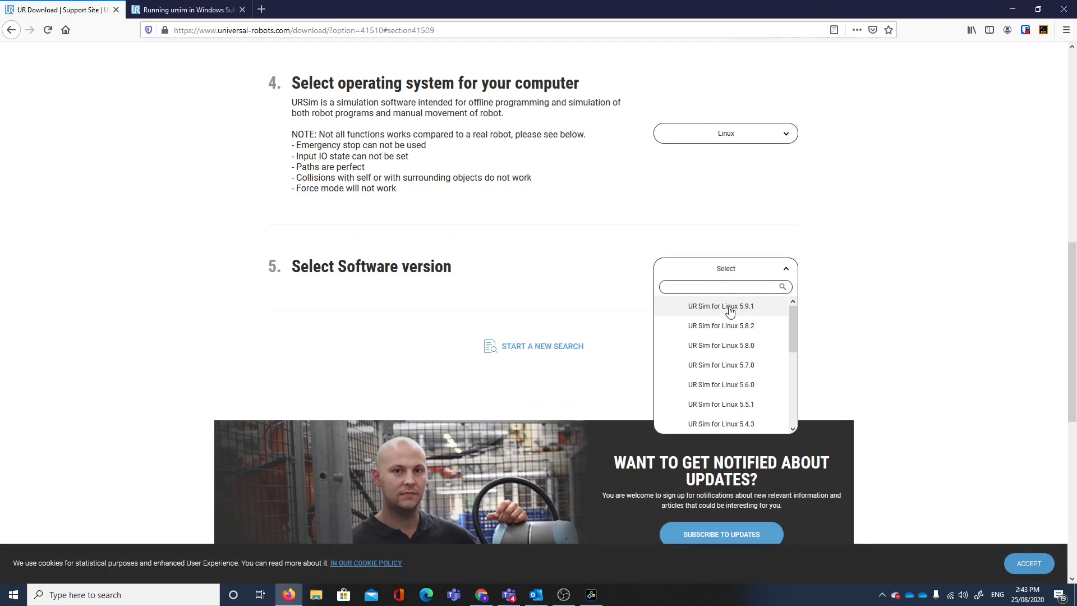
left_click(728, 307)
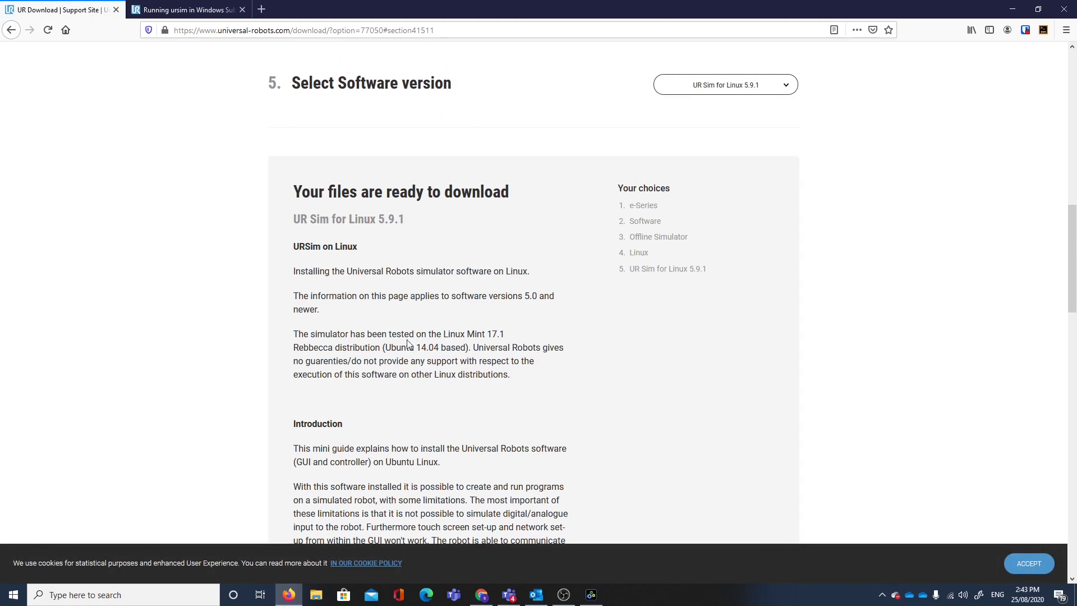
Read the install notes, highlighting the Ubuntu 14.04 based note and the ./install.sh command
left_click_drag(387, 350, 465, 352)
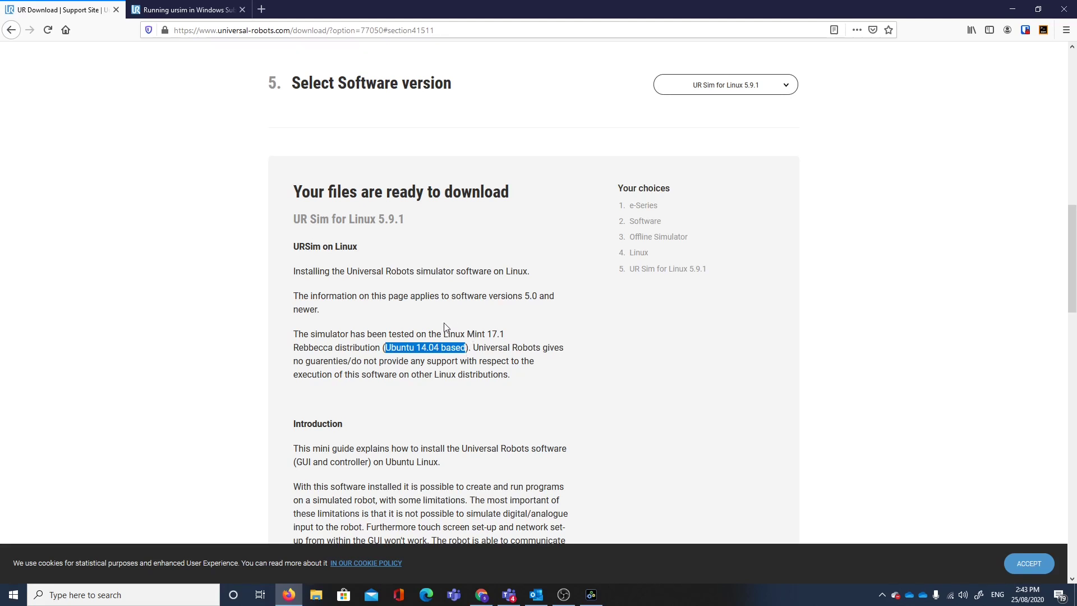
scroll(443, 331, "down", 5)
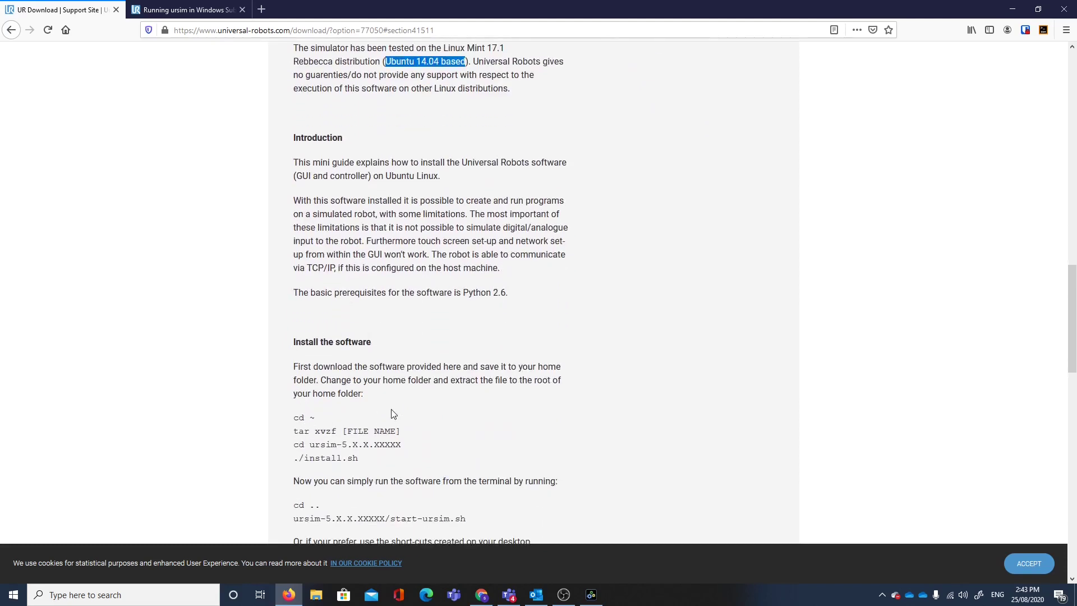
scroll(426, 408, "down", 3)
scroll(408, 372, "down", 1)
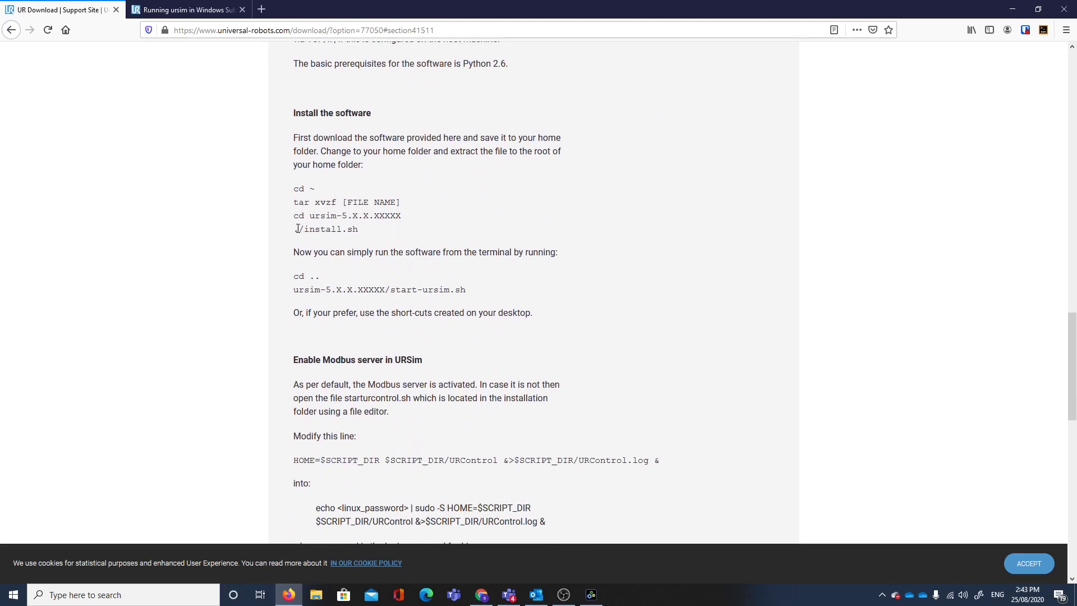
left_click_drag(296, 229, 367, 233)
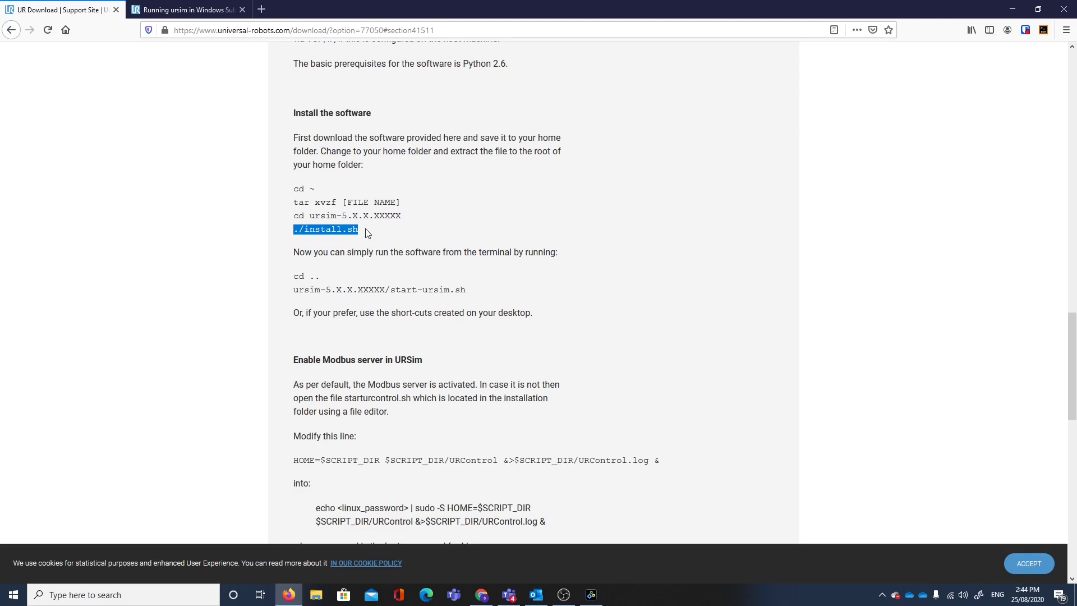
scroll(409, 345, "down", 3)
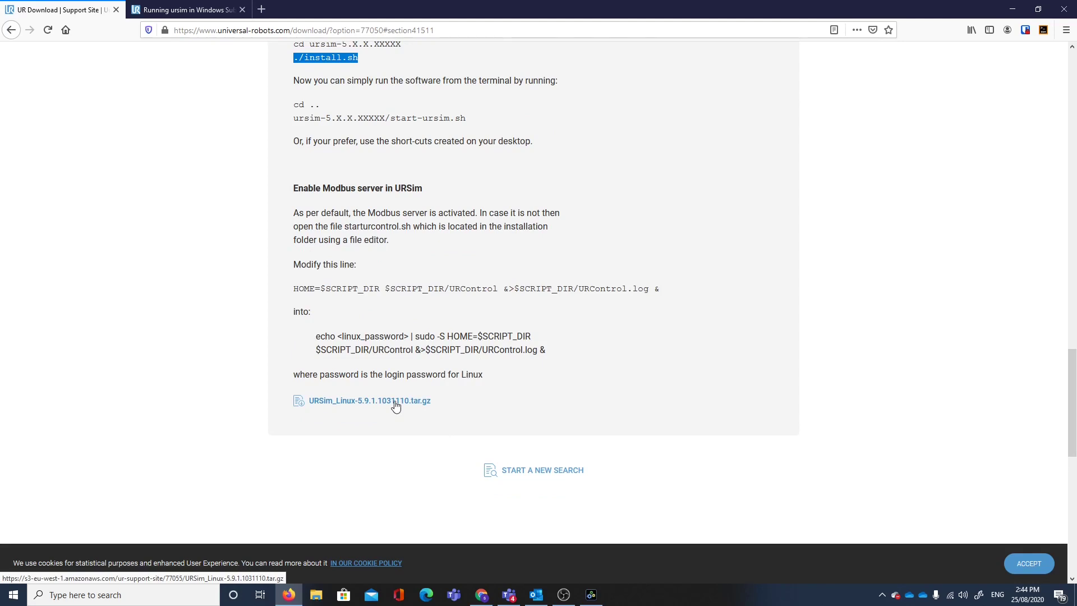
Save URSim_Linux-5.9.1.1031110.tar.gz to the computer
left_click(395, 401)
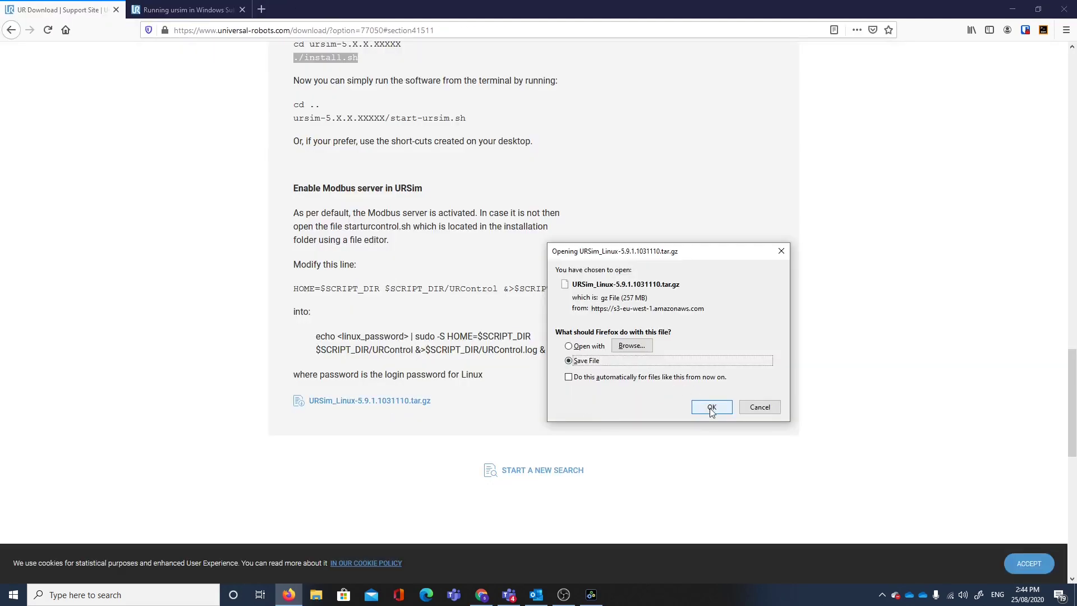
left_click(712, 408)
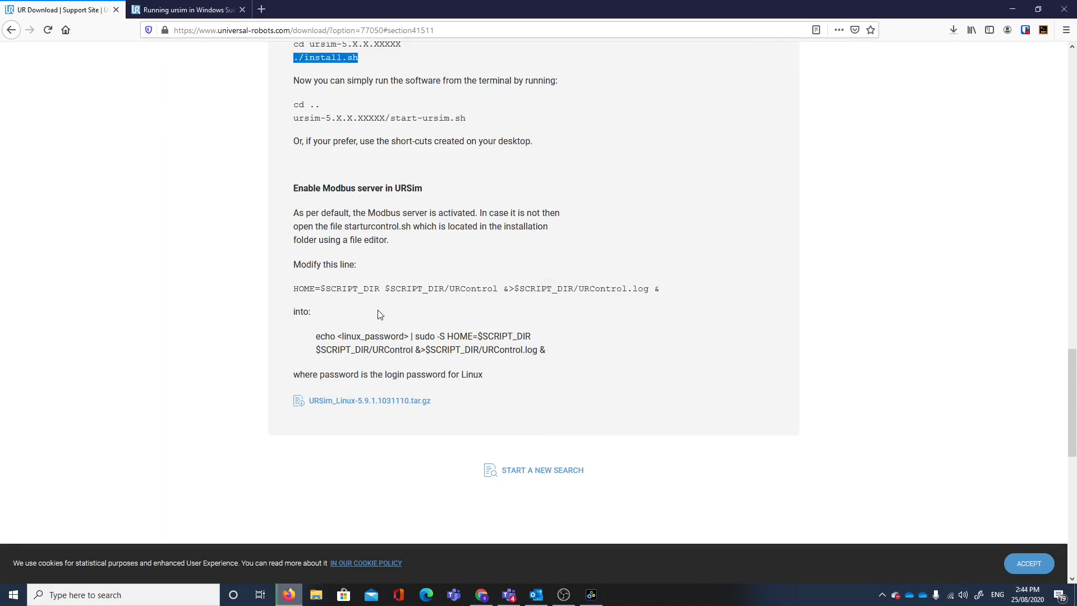
scroll(377, 312, "up", 1)
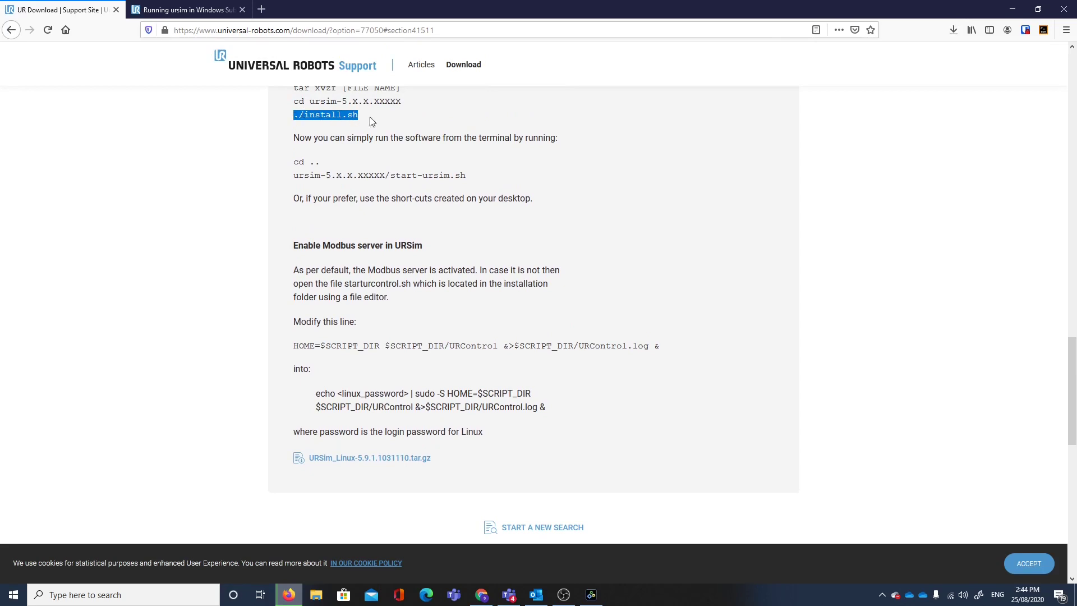
Go back to the 'ursim wsl2' Google results and open the forum thread 'Running ursim in Windows SubSystem for Linux'
left_click(189, 12)
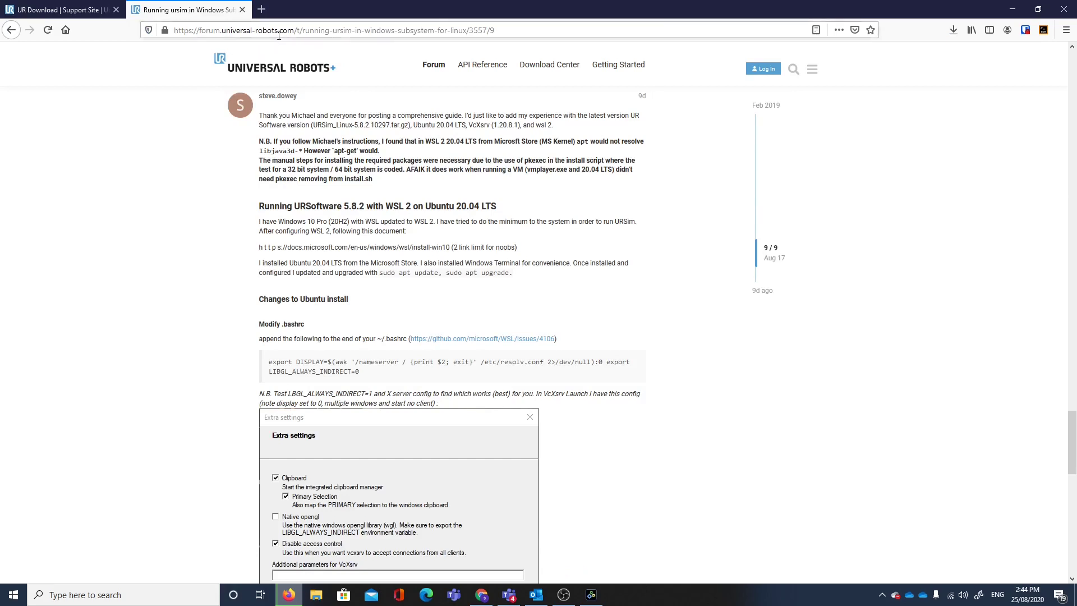
left_click(12, 30)
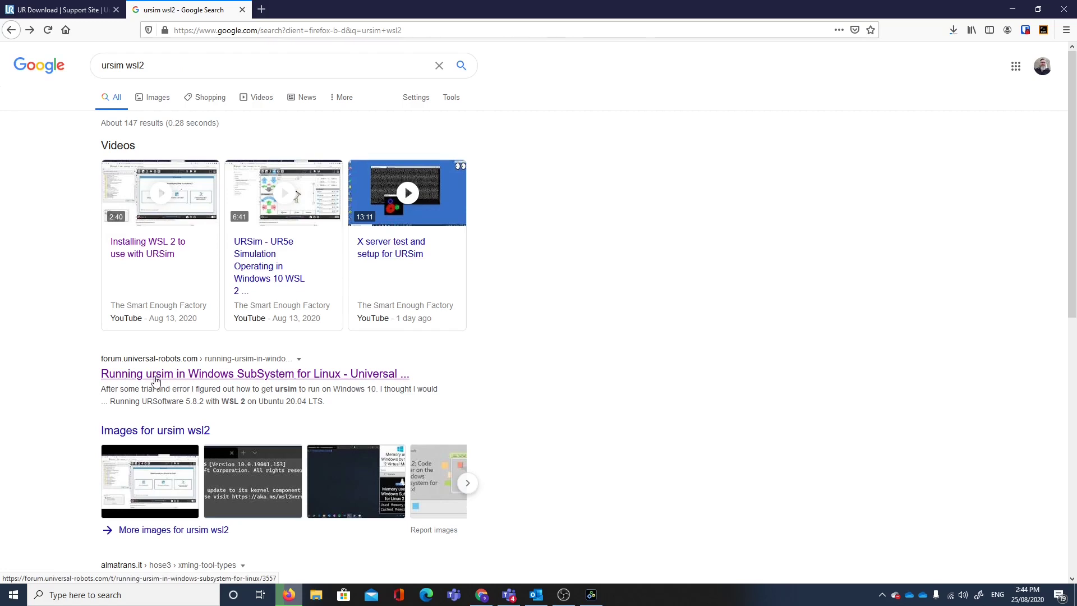
left_click(202, 380)
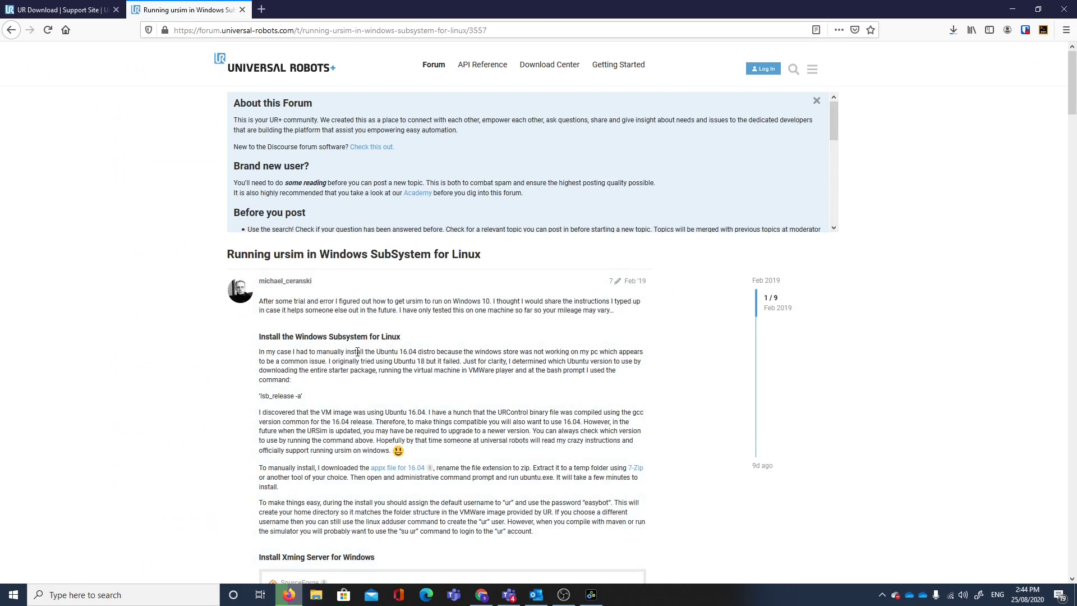
Scroll the thread and select the block of required package install commands
scroll(418, 360, "down", 3)
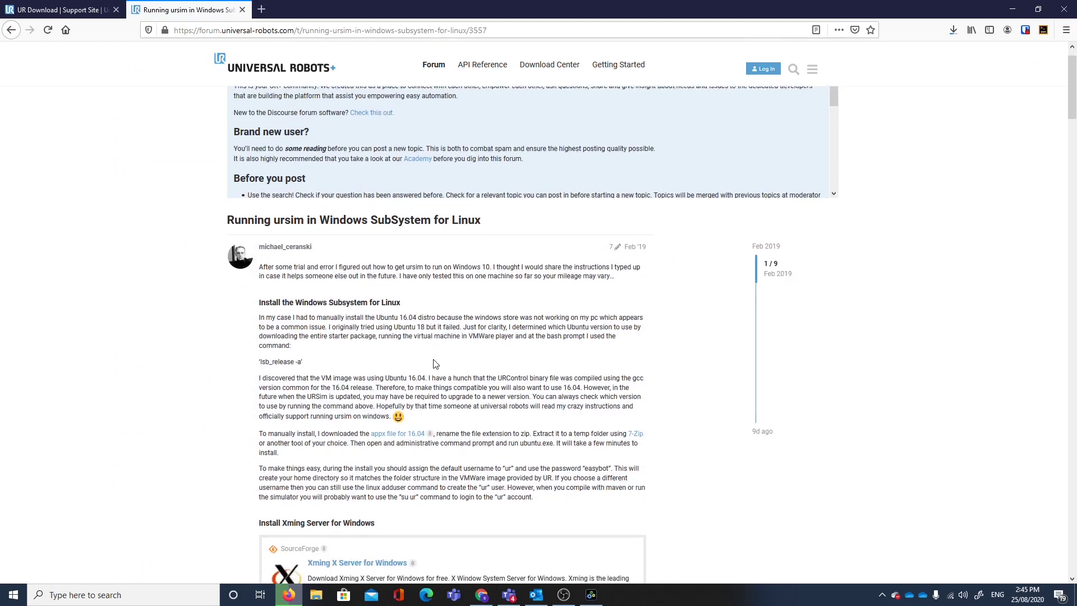
scroll(362, 447, "down", 3)
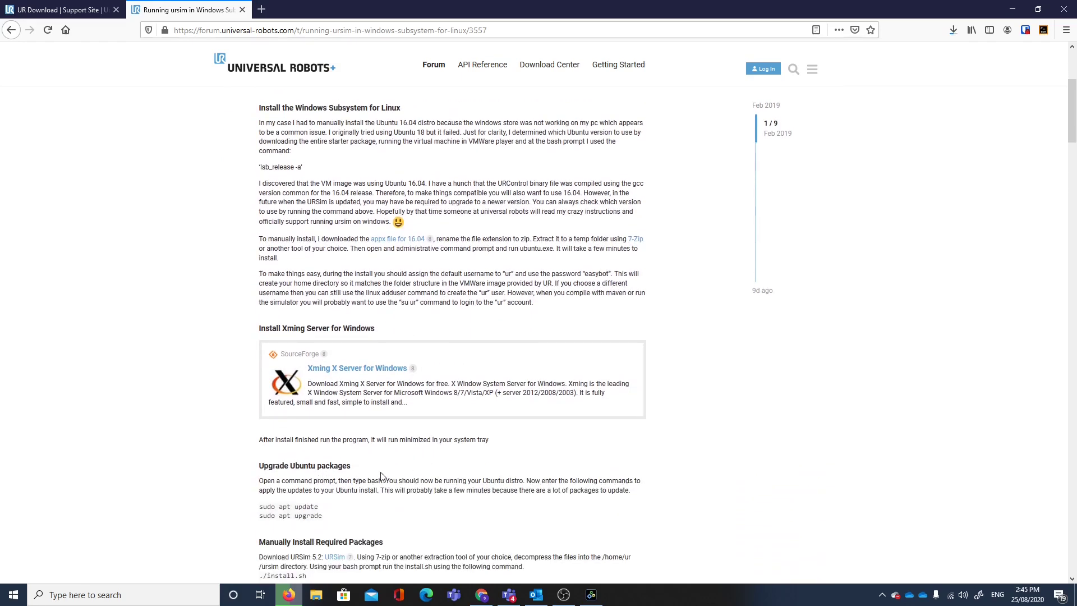
scroll(381, 477, "down", 3)
scroll(402, 455, "down", 2)
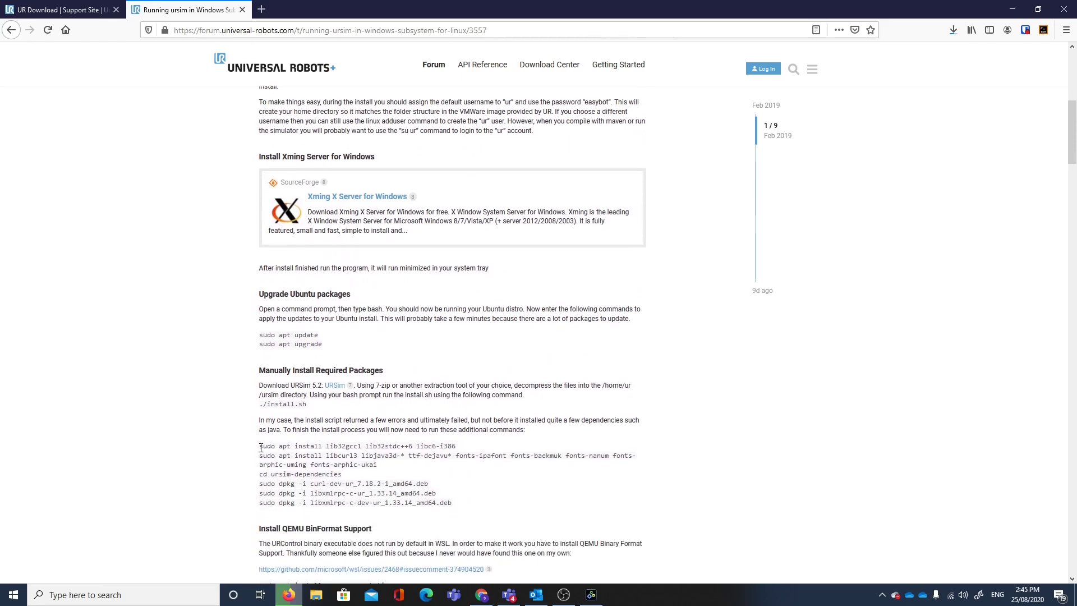
left_click_drag(261, 447, 465, 510)
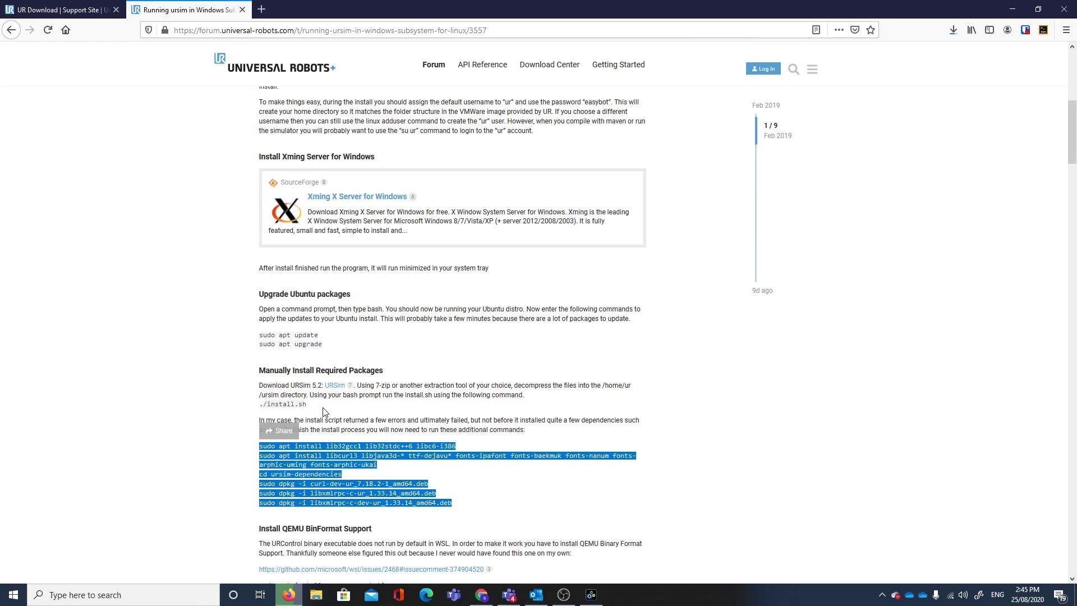
Scroll on to reply 7, 'Running URSoftware 5.8.2 with WSL 2 on Ubuntu 20.04 LTS'
scroll(408, 433, "down", 2)
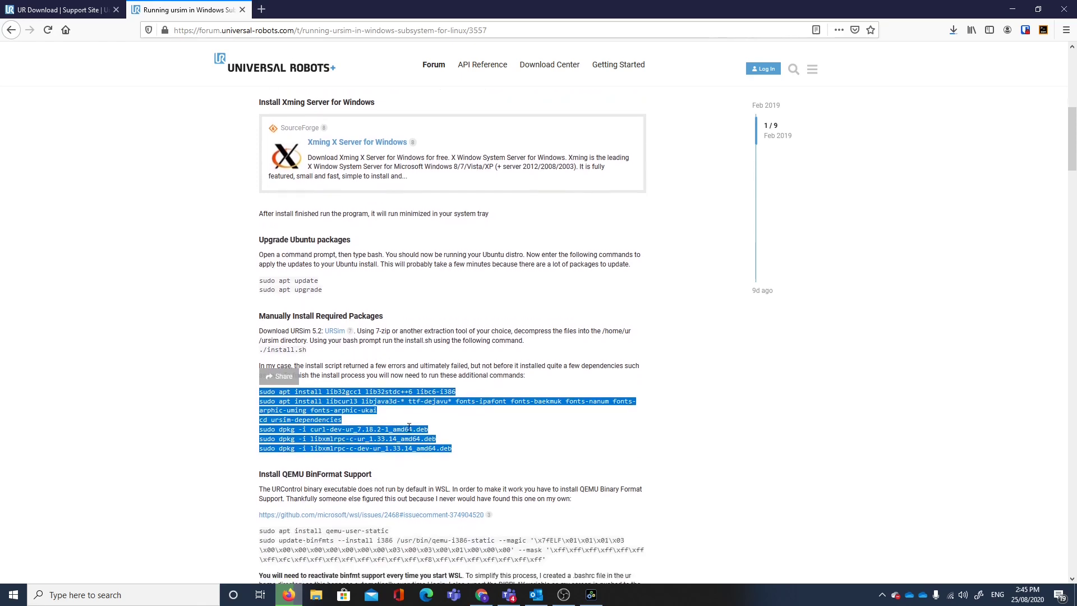
scroll(433, 416, "down", 3)
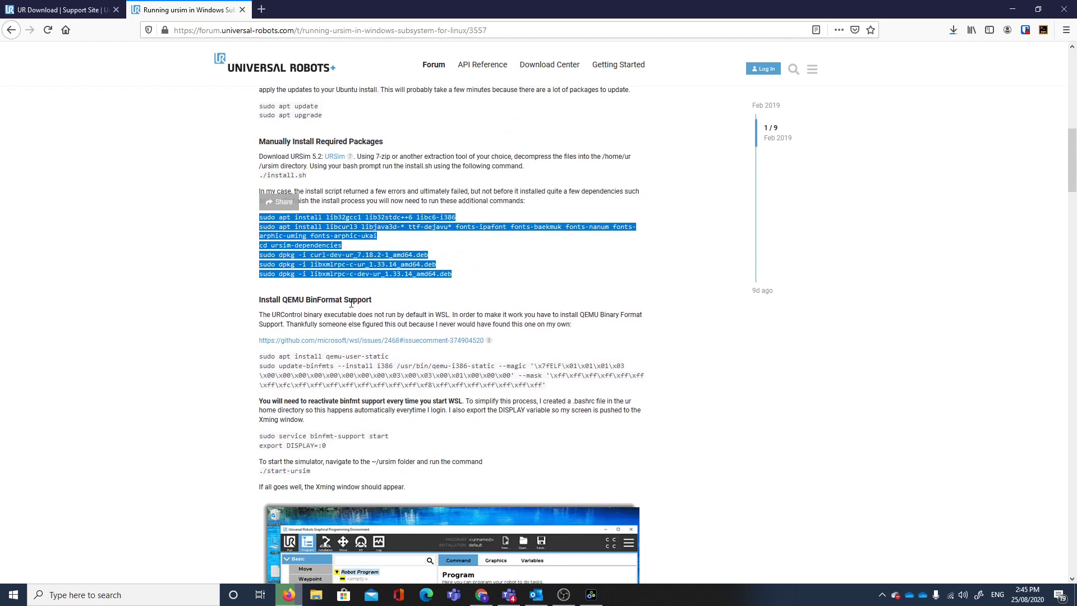
scroll(487, 408, "down", 7)
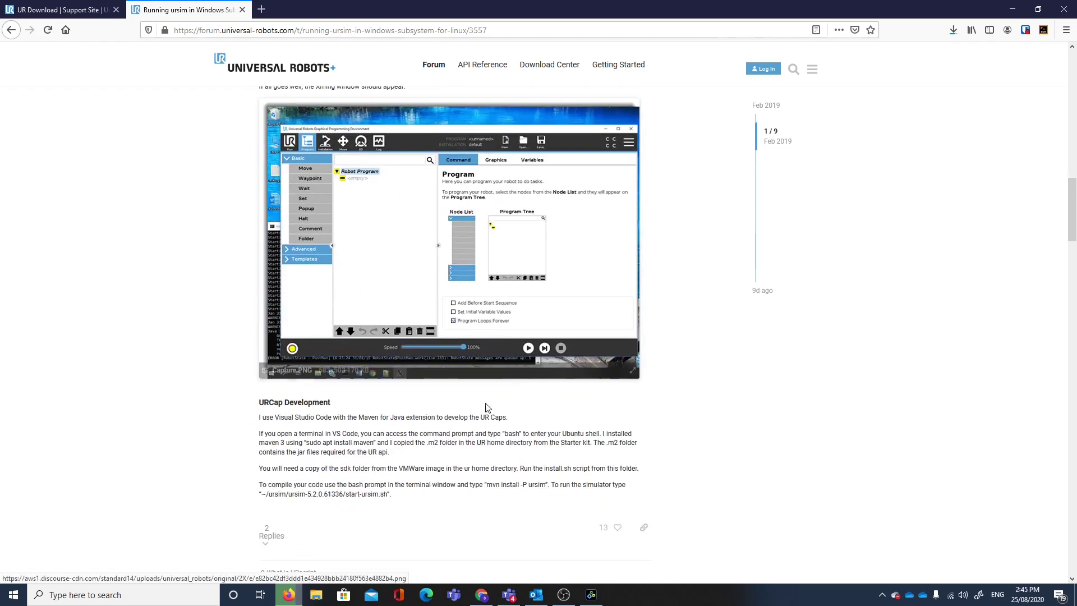
scroll(487, 408, "down", 7)
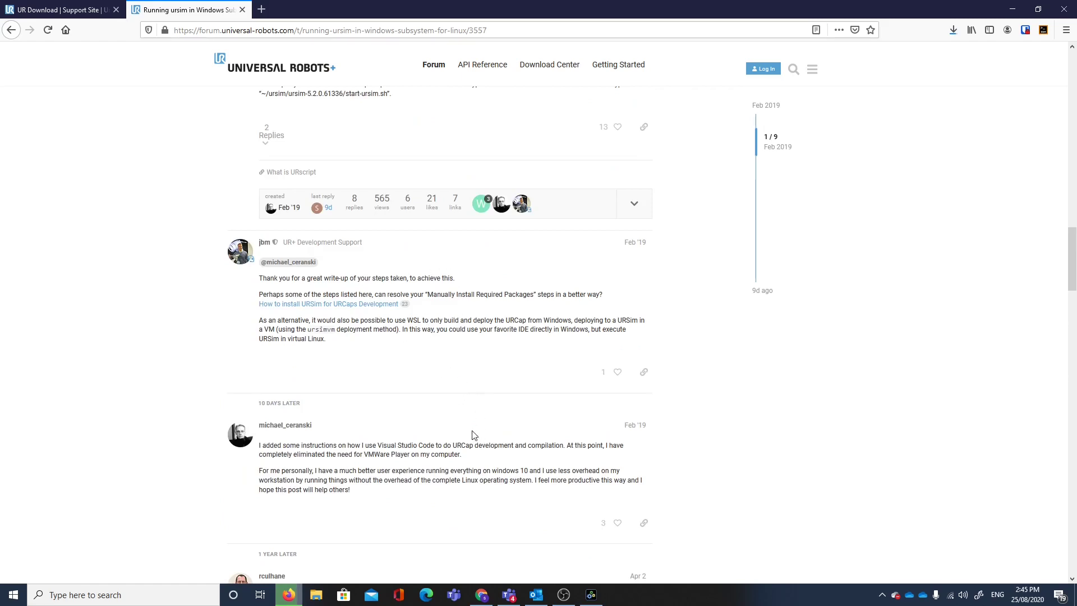
scroll(474, 435, "down", 2)
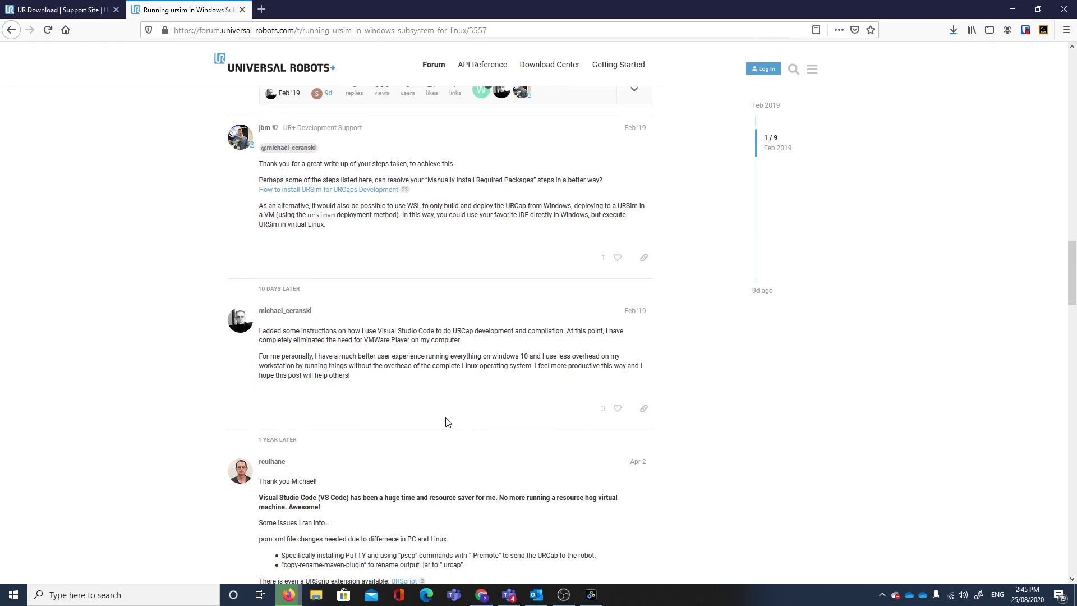
scroll(448, 422, "down", 8)
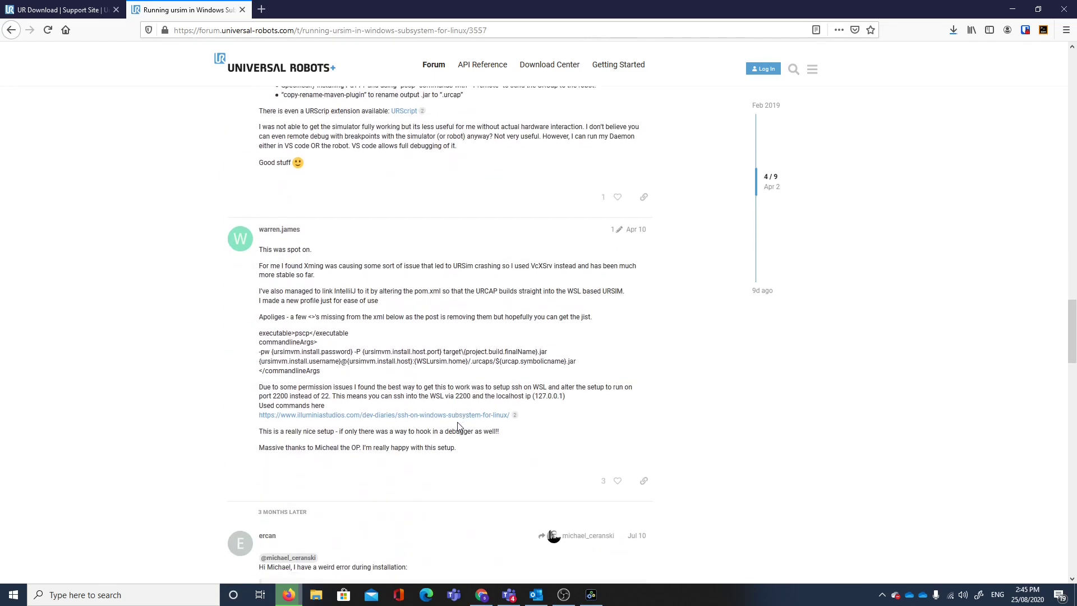
scroll(458, 426, "down", 7)
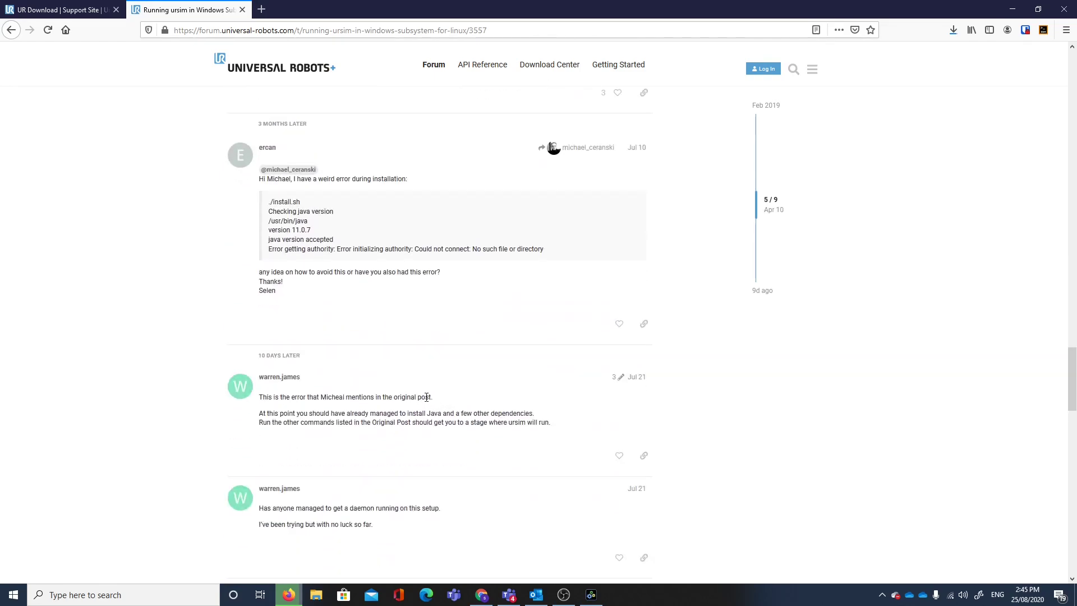
scroll(431, 418, "down", 6)
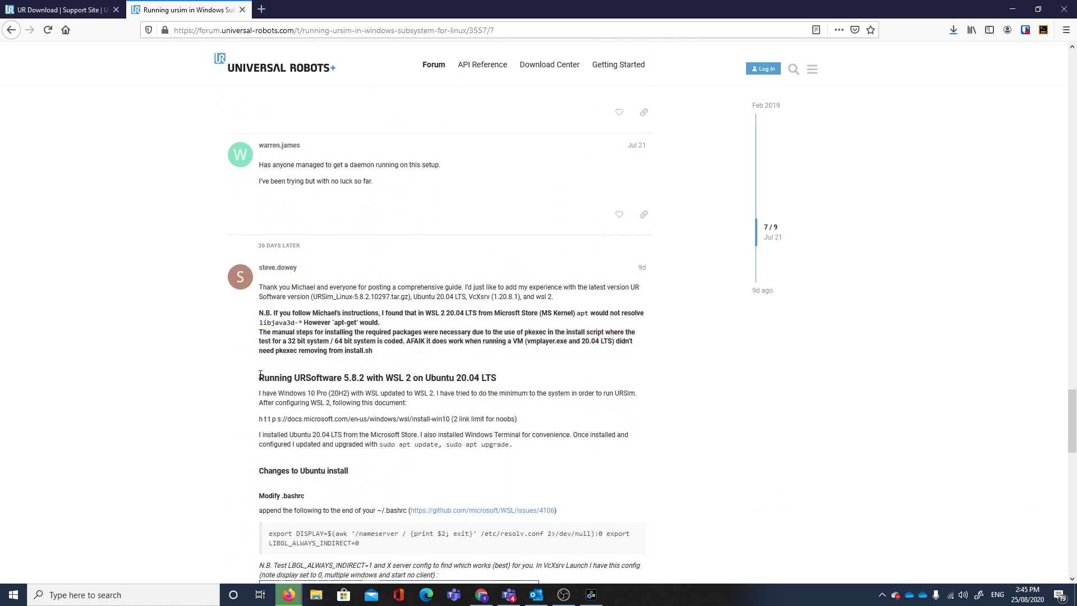
Highlight the WSL 2 on Ubuntu 20.04 heading and the x11-apps mesa-utils install command
left_click_drag(261, 374, 503, 375)
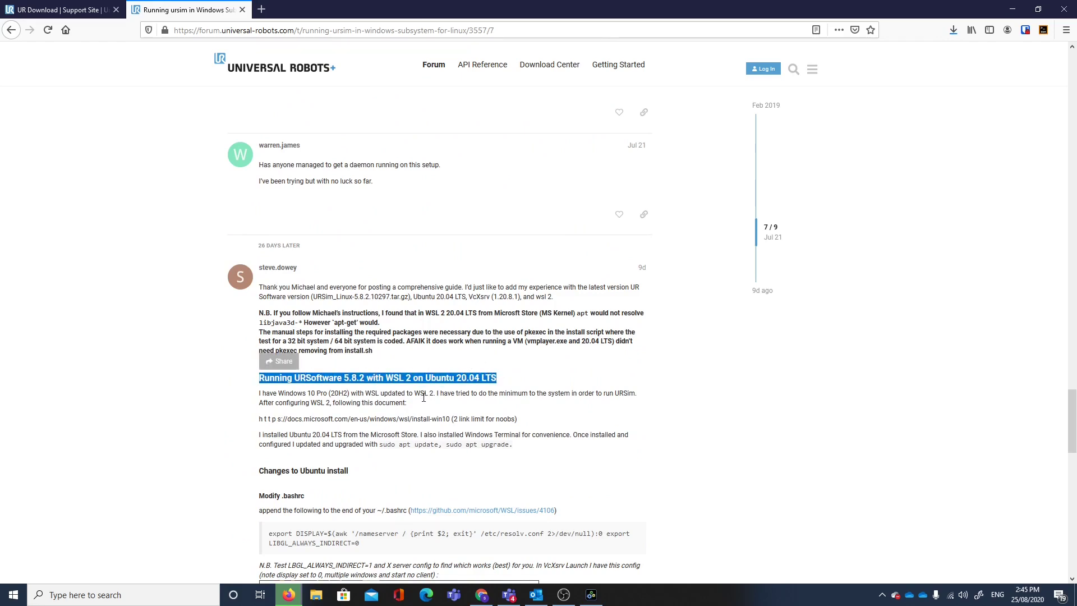
scroll(425, 400, "down", 1)
scroll(425, 399, "down", 1)
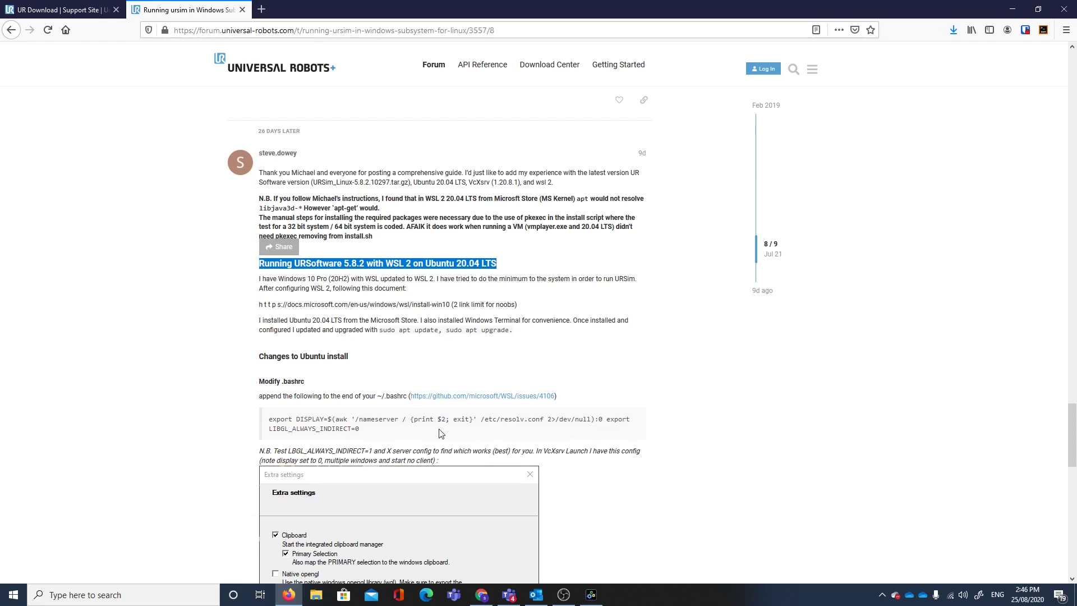
scroll(376, 429, "down", 2)
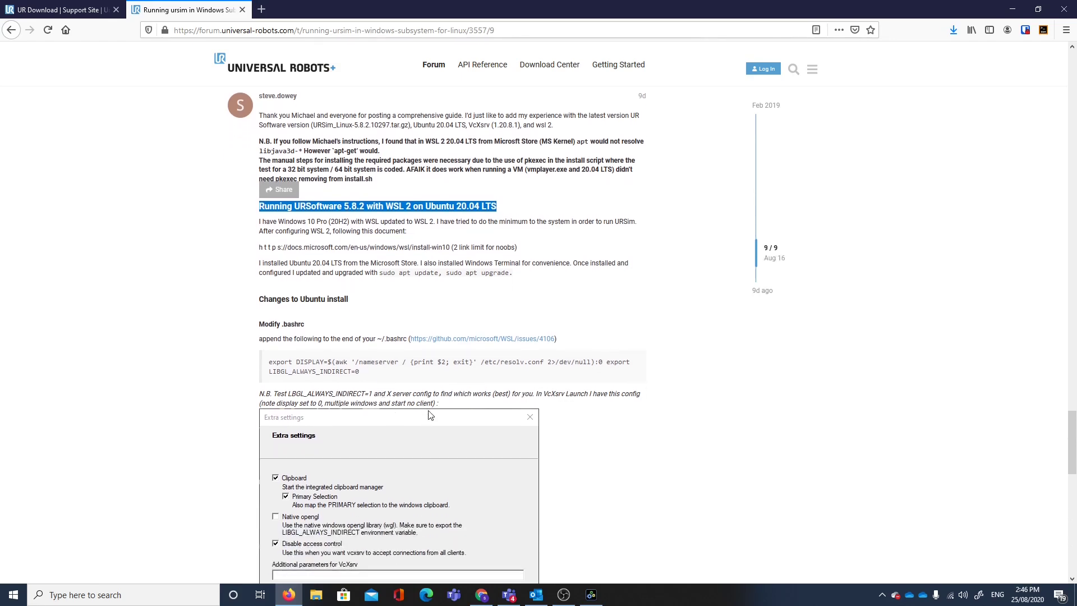
scroll(430, 415, "down", 2)
scroll(435, 417, "down", 2)
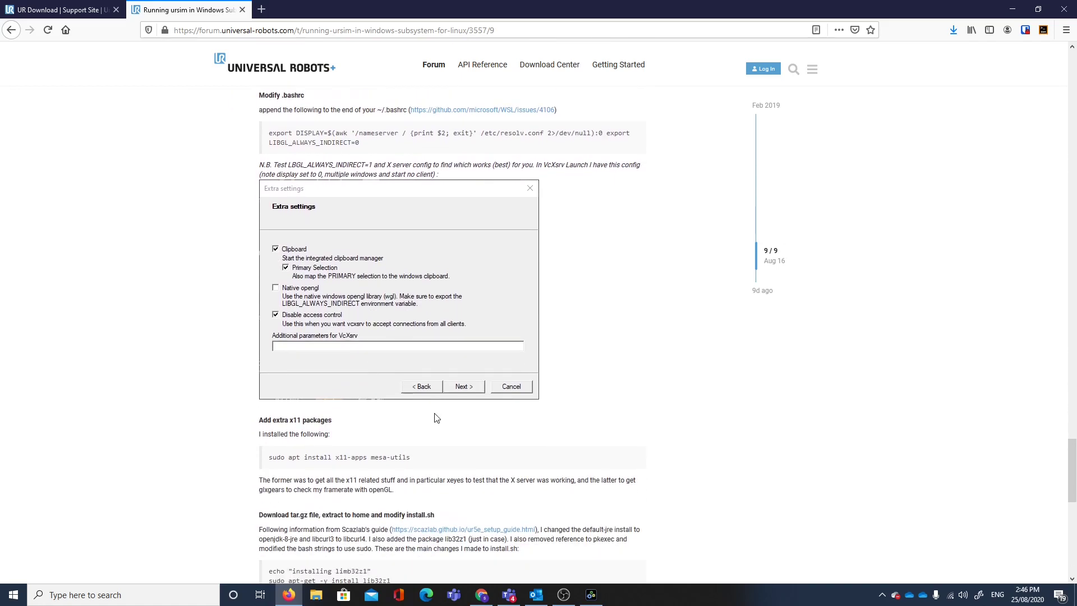
scroll(436, 418, "down", 3)
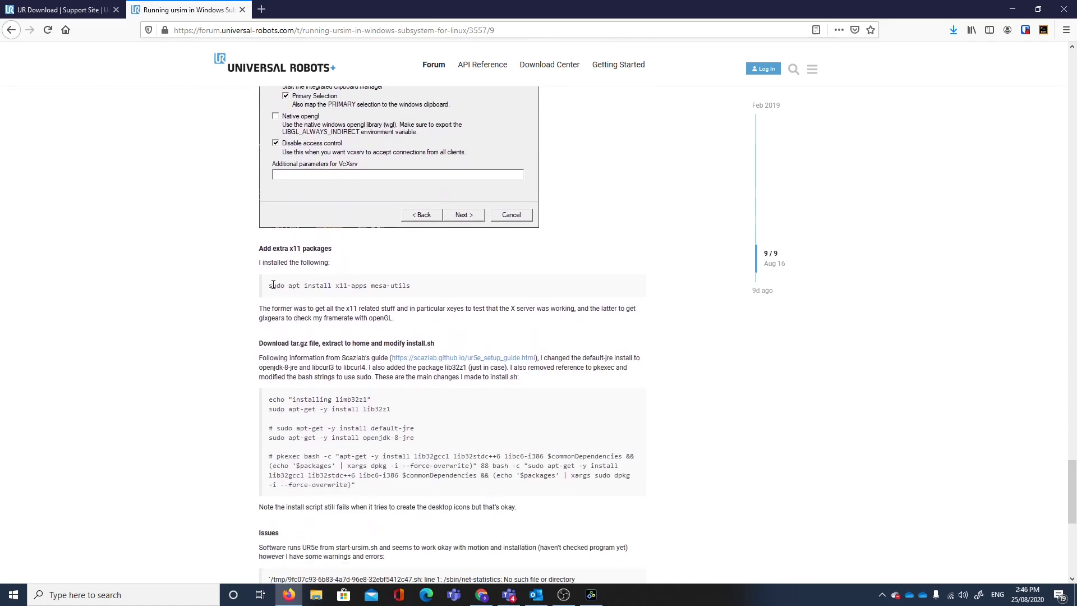
left_click_drag(269, 285, 424, 291)
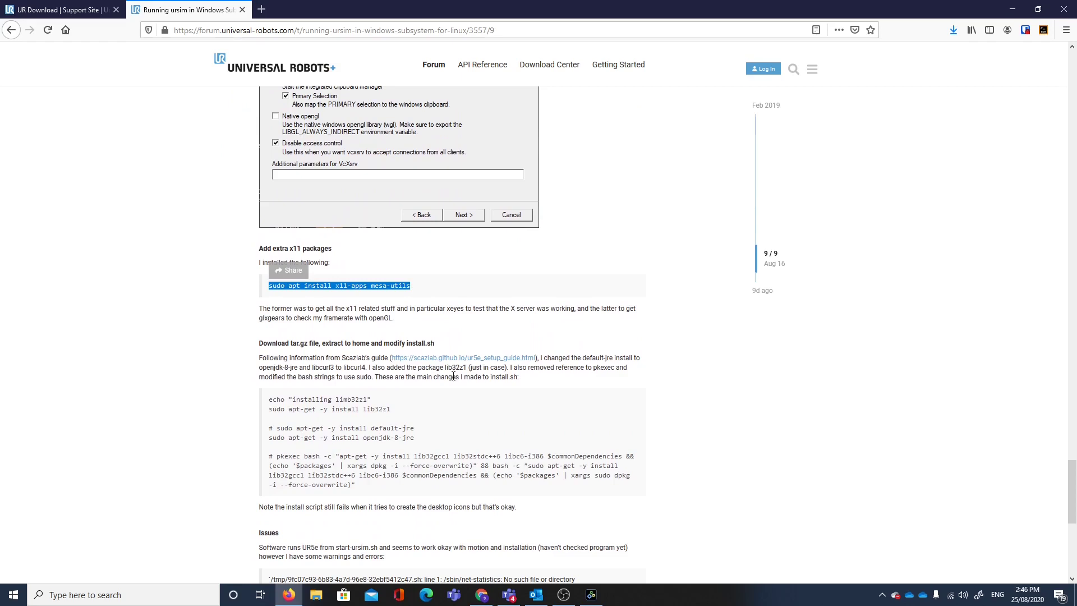
Highlight the lib32z1, default-jre/openjdk-8-jre and pkexec lines, then check the finished download
scroll(454, 376, "down", 2)
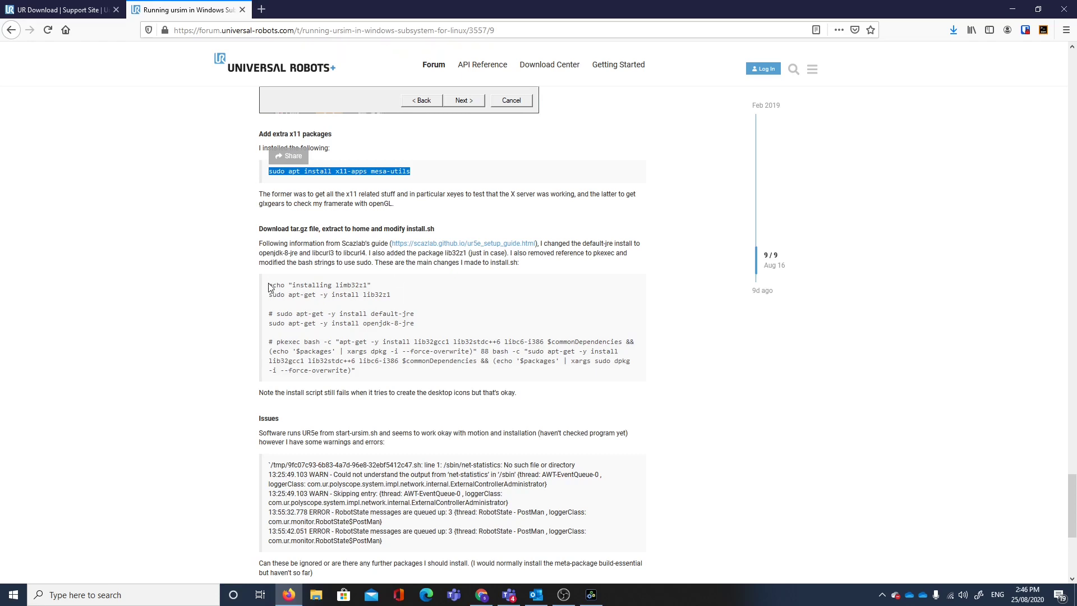
left_click_drag(269, 285, 397, 298)
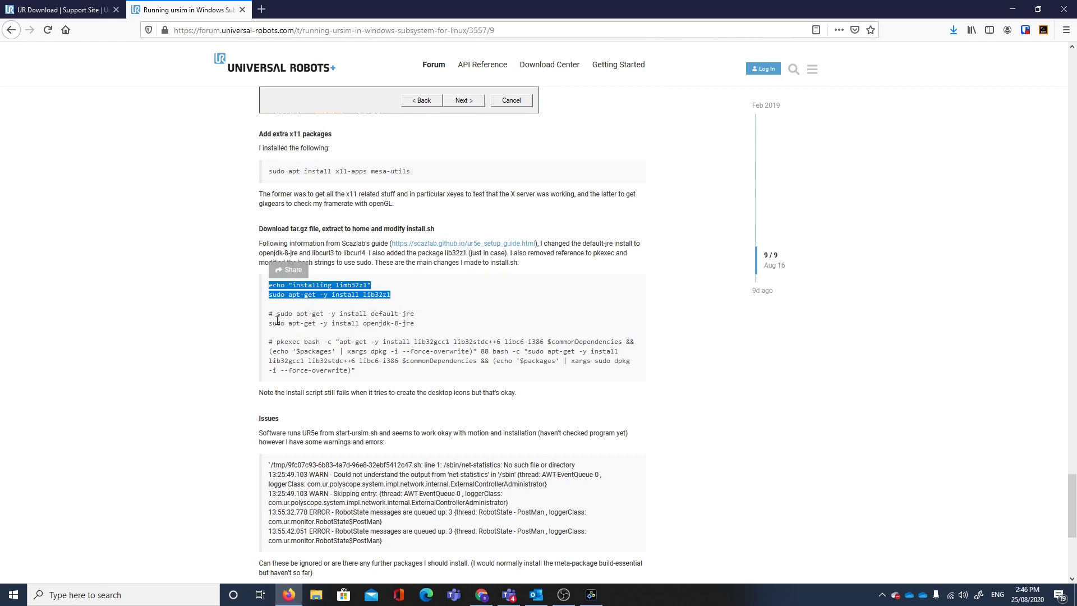
left_click_drag(271, 316, 422, 325)
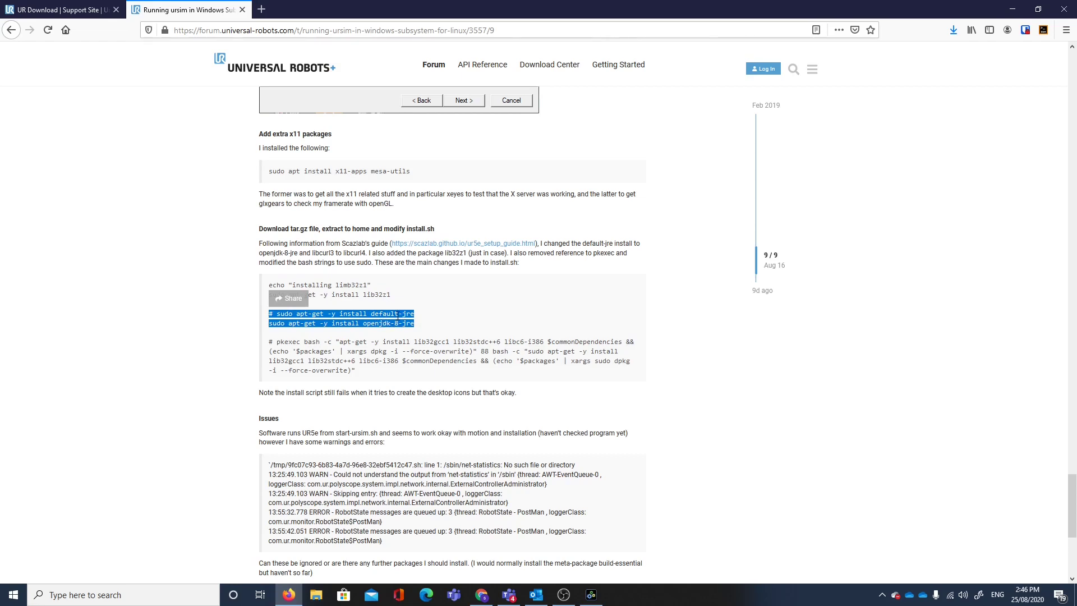
scroll(393, 323, "down", 2)
left_click(302, 291)
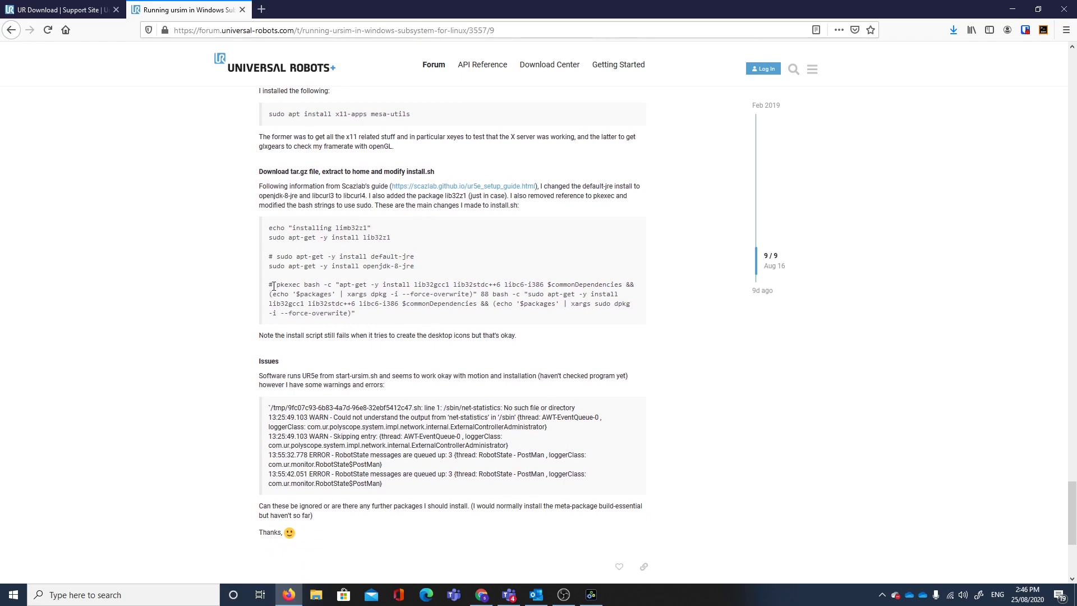
left_click_drag(271, 286, 294, 288)
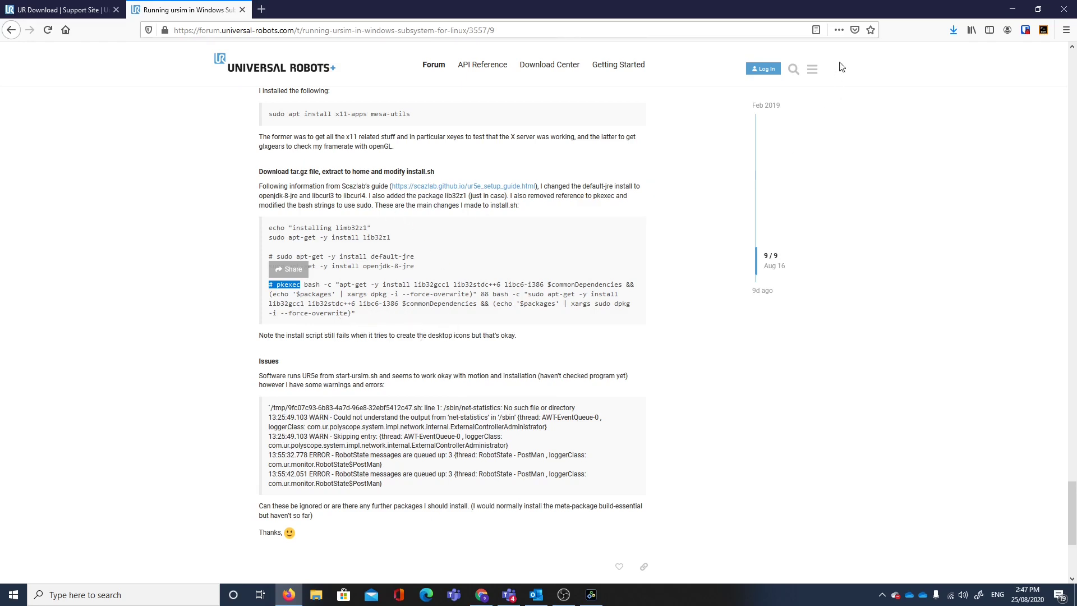
left_click(955, 34)
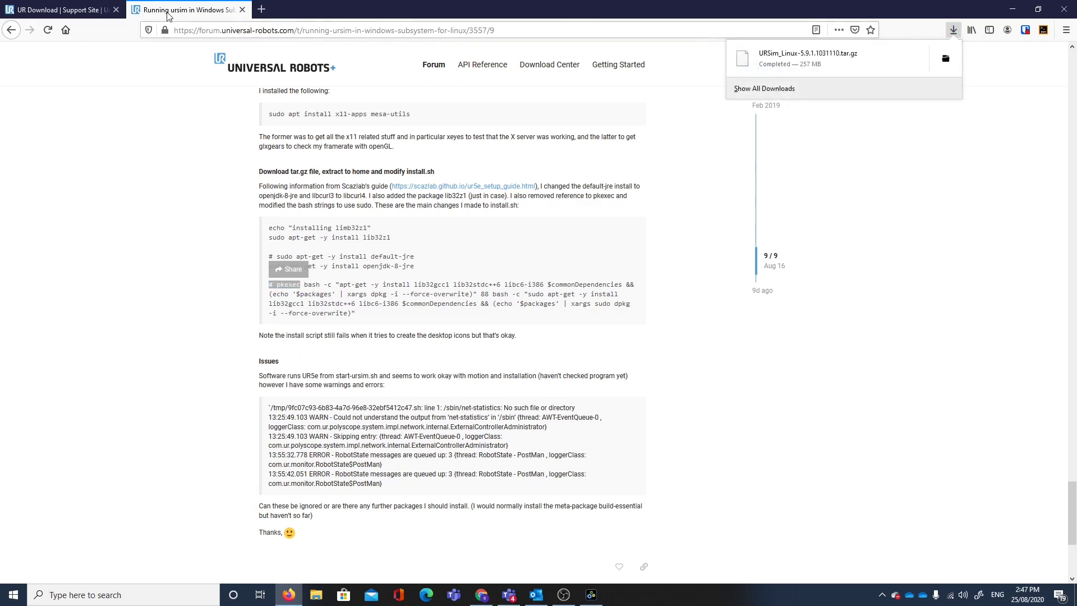
Open Windows Terminal with Ubuntu and list the URSim files in Downloads
left_click(116, 596)
type("windpo")
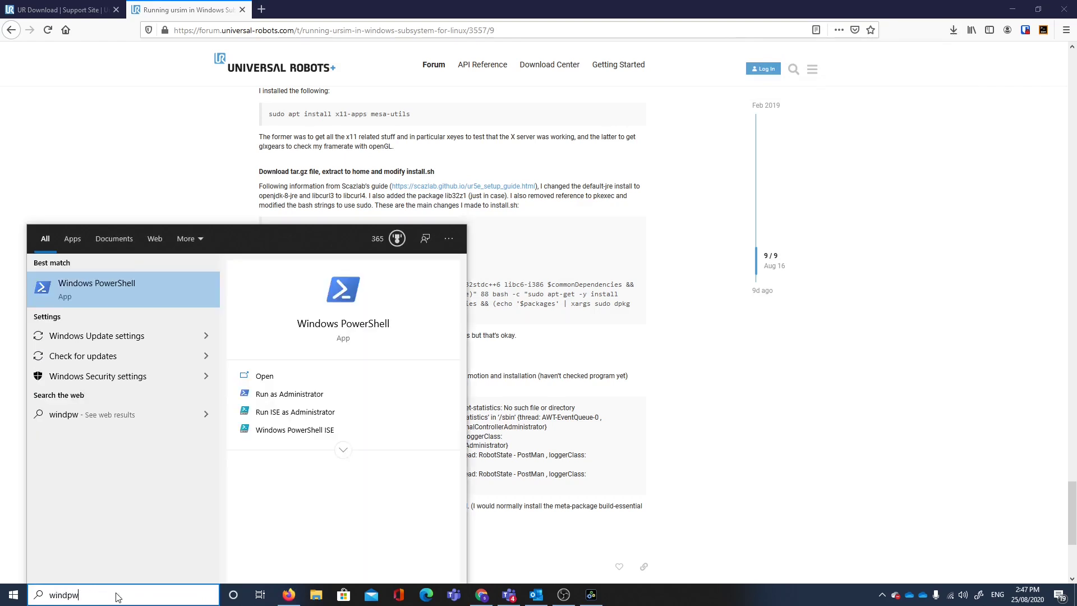
key("BackSpace")
key("BackSpace")
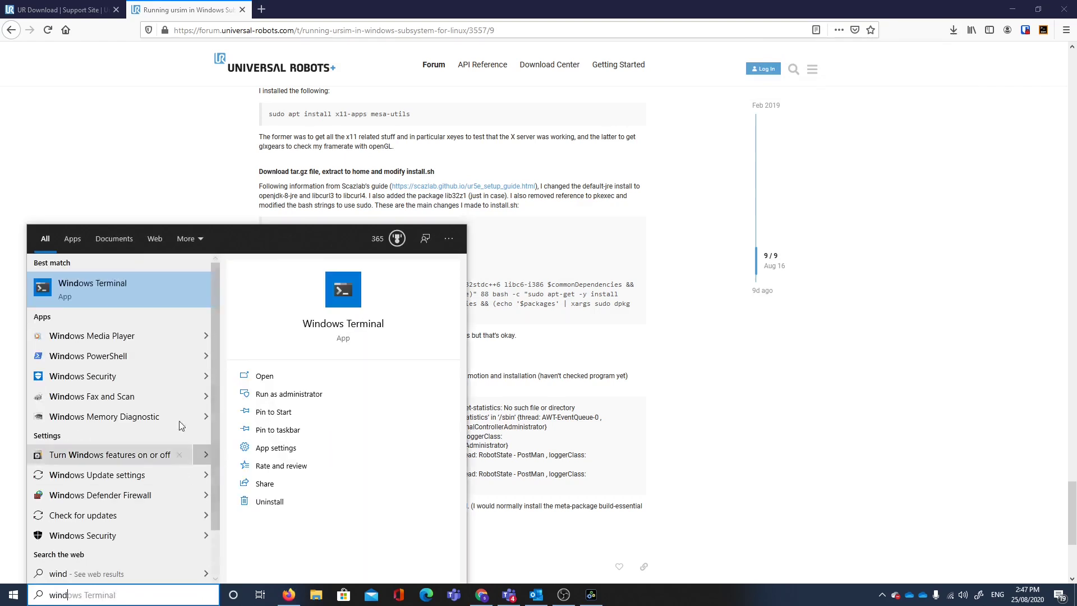
left_click(115, 295)
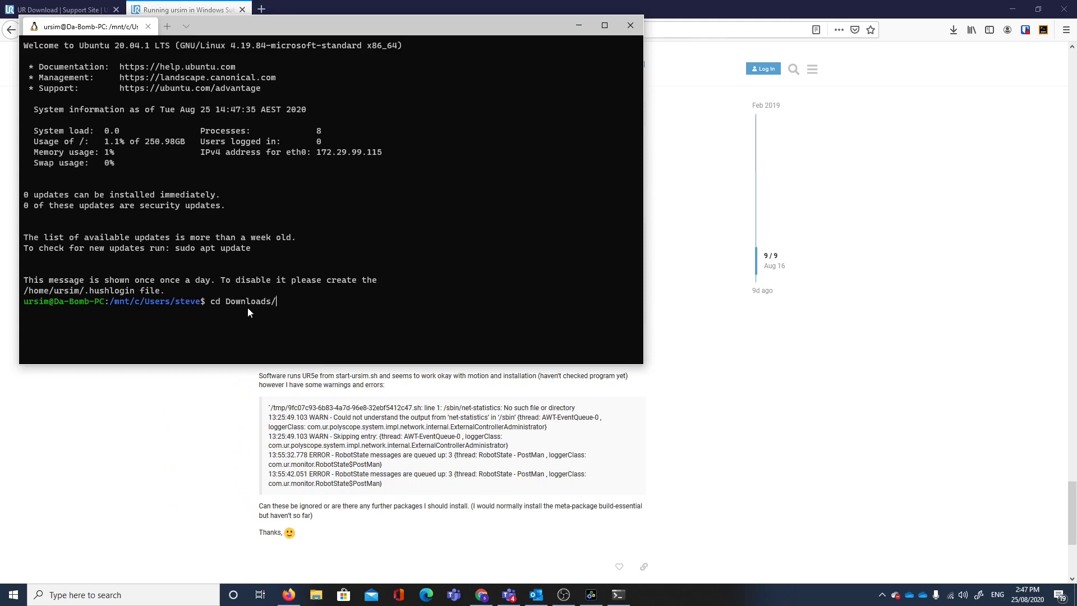
type("cd Downloads/")
key("Return")
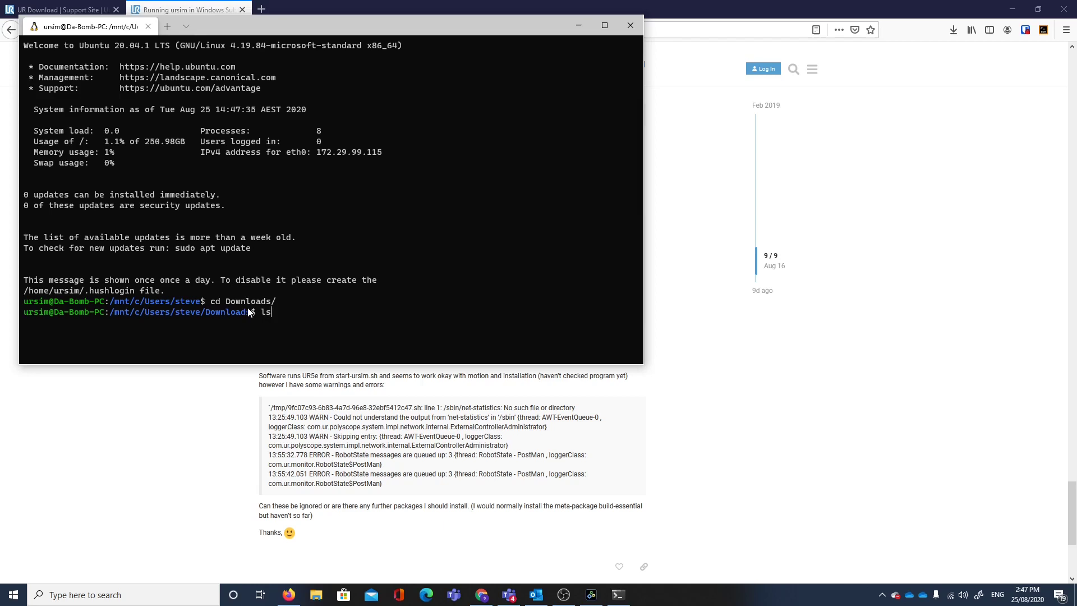
type("ls UR*")
key("Return")
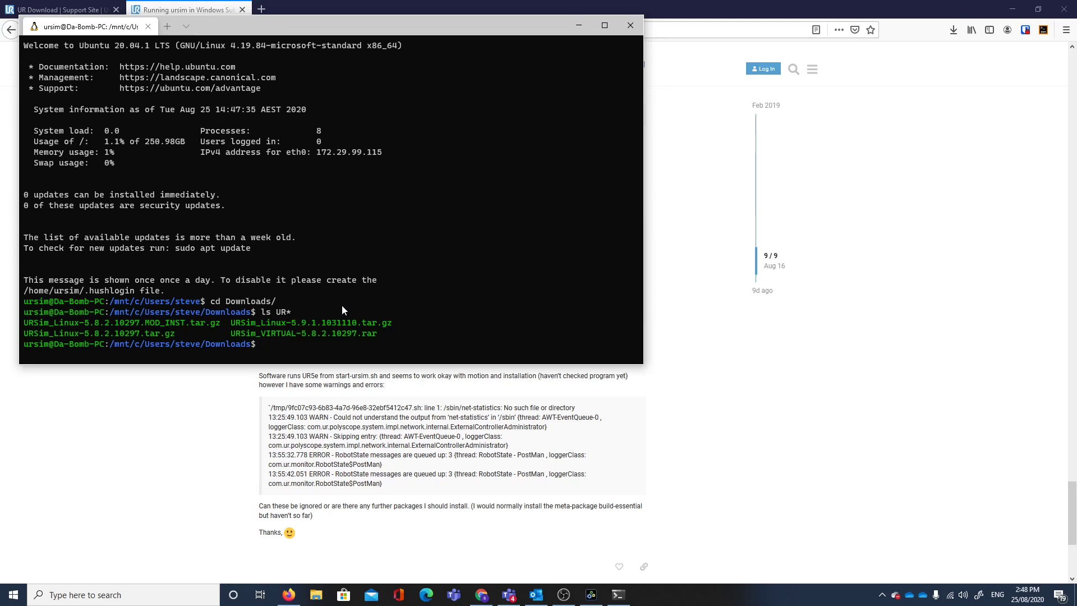
Copy URSim_Linux-5.9.1.1031110.tar.gz into the home folder with cp
type("cp UR")
key("Tab")
type("5.9")
key("BackSpace")
key("BackSpace")
key("BackSpace")
type("L")
key("Tab")
type("9")
key("Tab")
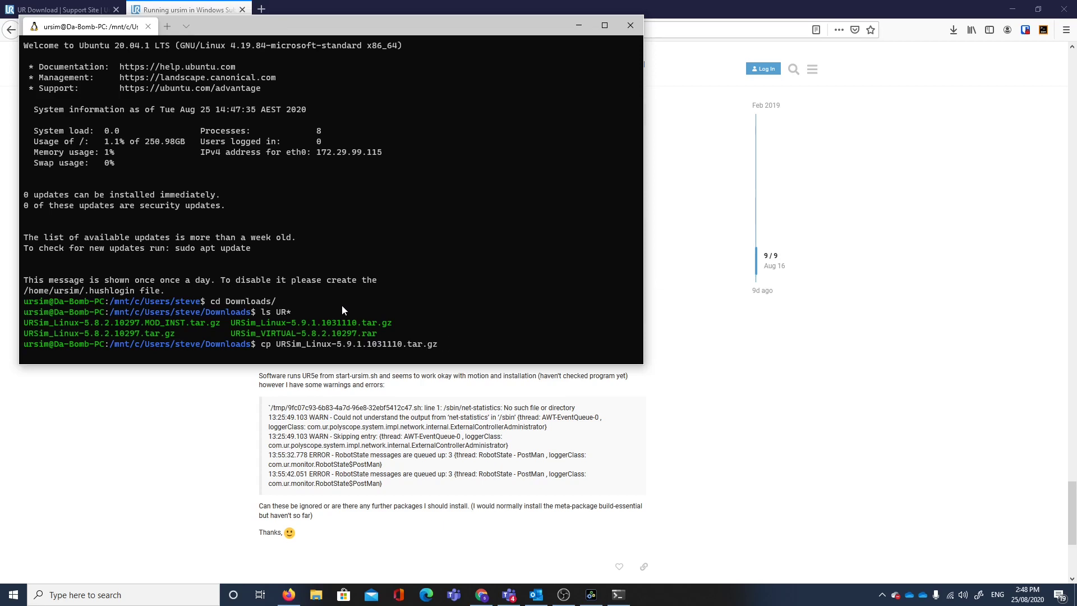
type(".gz ~/.")
key("BackSpace")
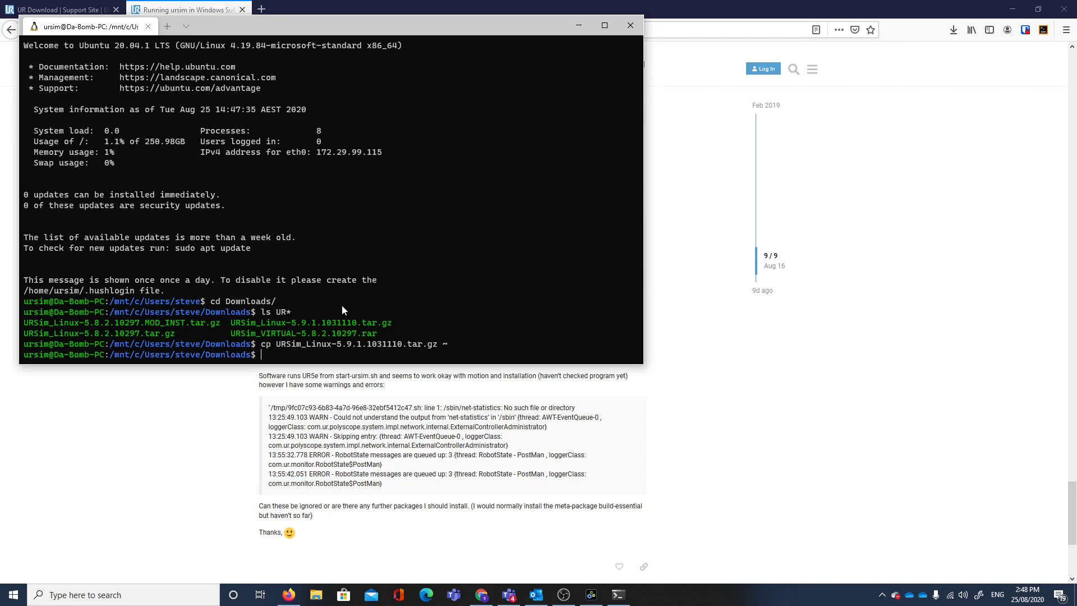
Return to the home folder and list it to confirm the archive is there
type("cd")
key("Return")
type("ls")
key("Return")
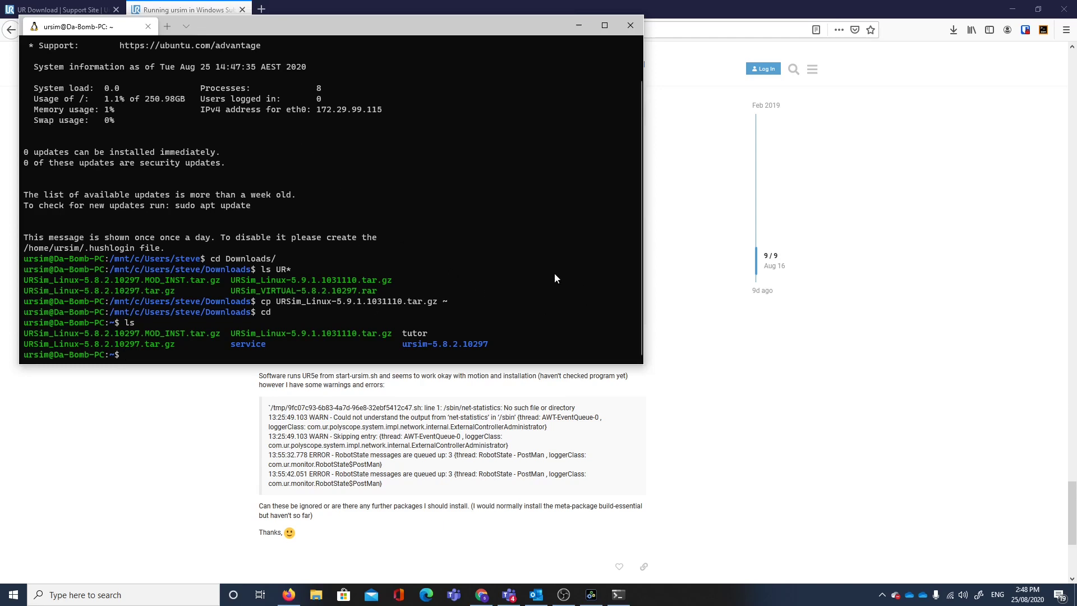
Copy the 'tar xvzf' command from the UR download support page
left_click_drag(373, 26, 610, 116)
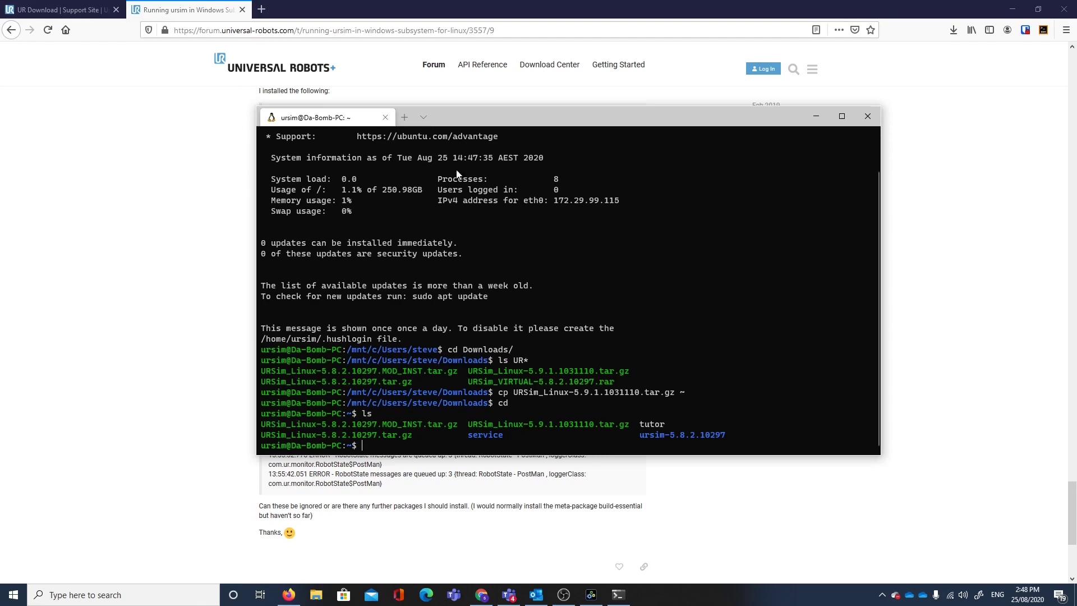
left_click(65, 11)
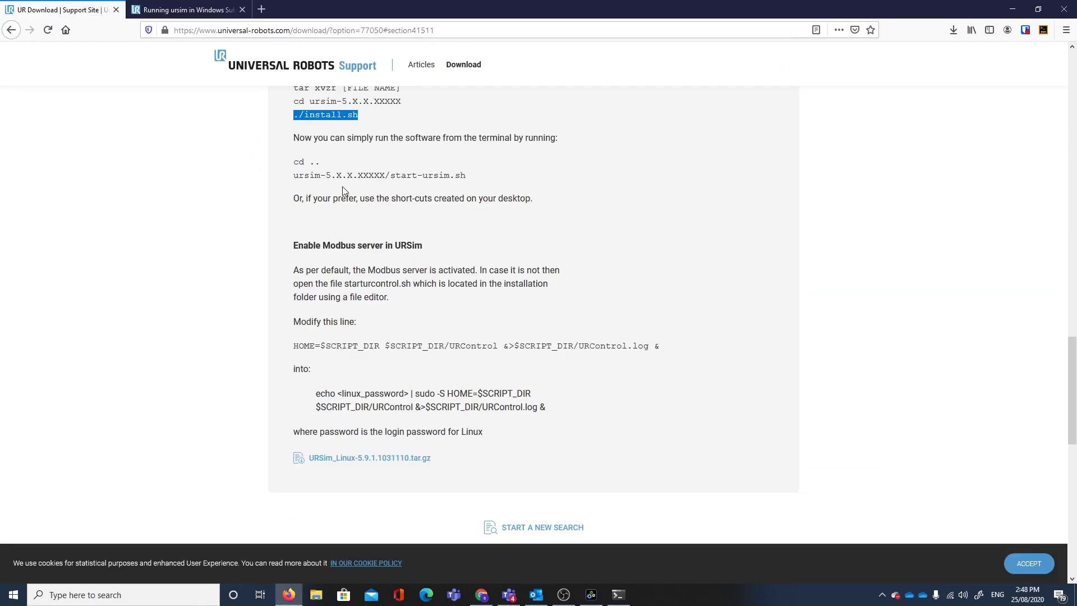
scroll(345, 191, "up", 2)
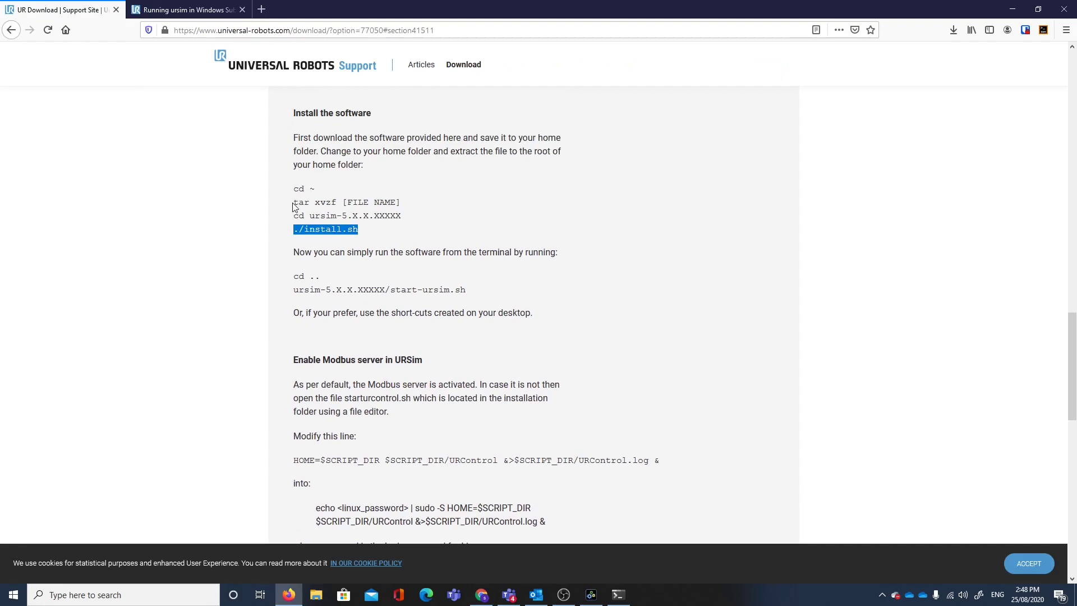
left_click_drag(293, 203, 338, 202)
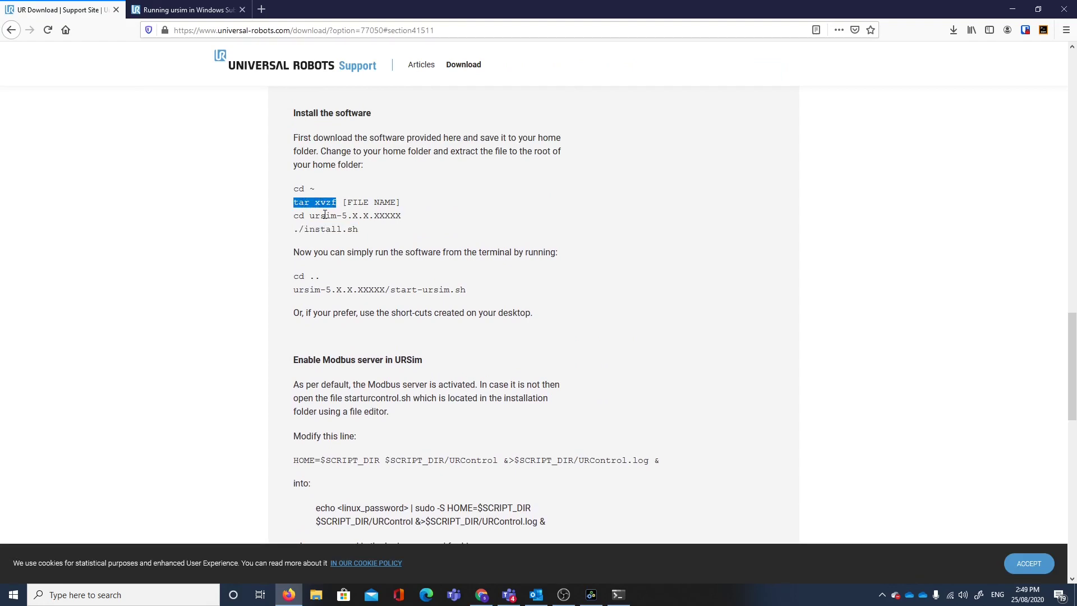
right_click(325, 201)
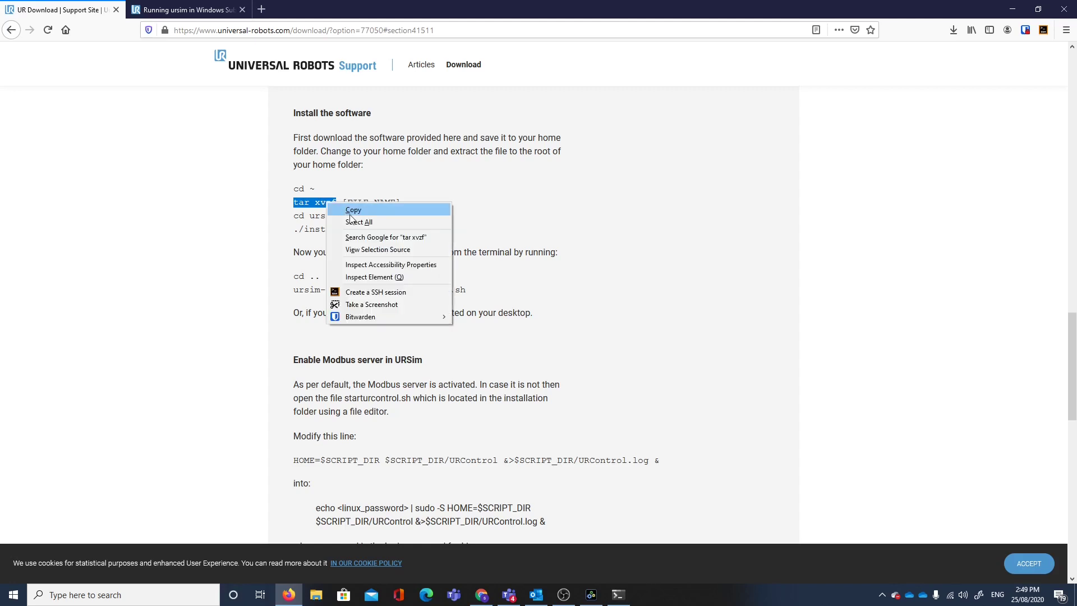
left_click(294, 210)
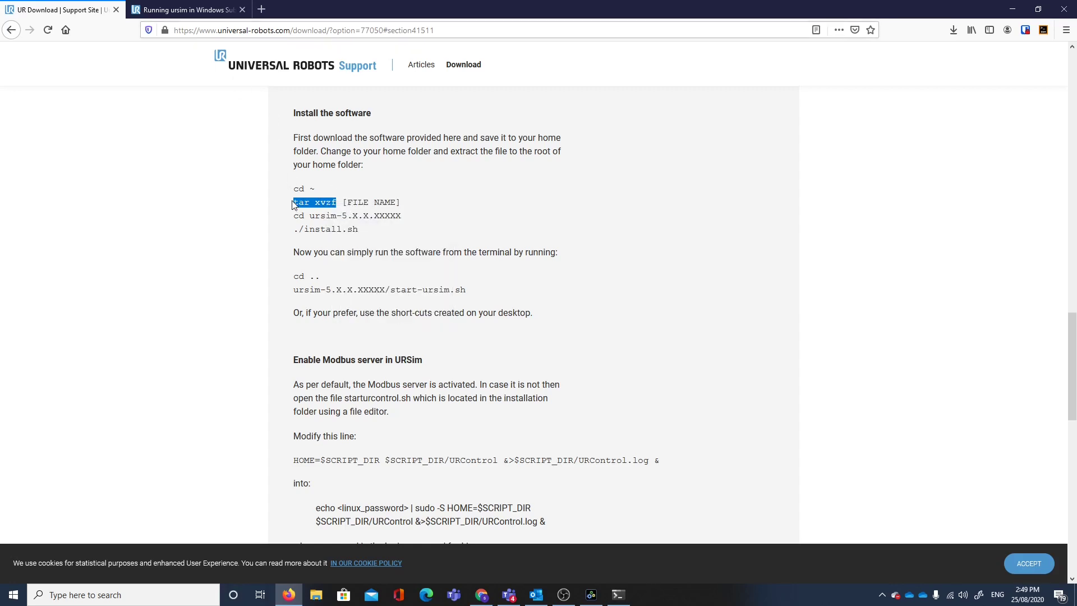
Extract the URSim 5.9.1 archive in the terminal with tar xvzf and list the home folder
key("alt+Tab")
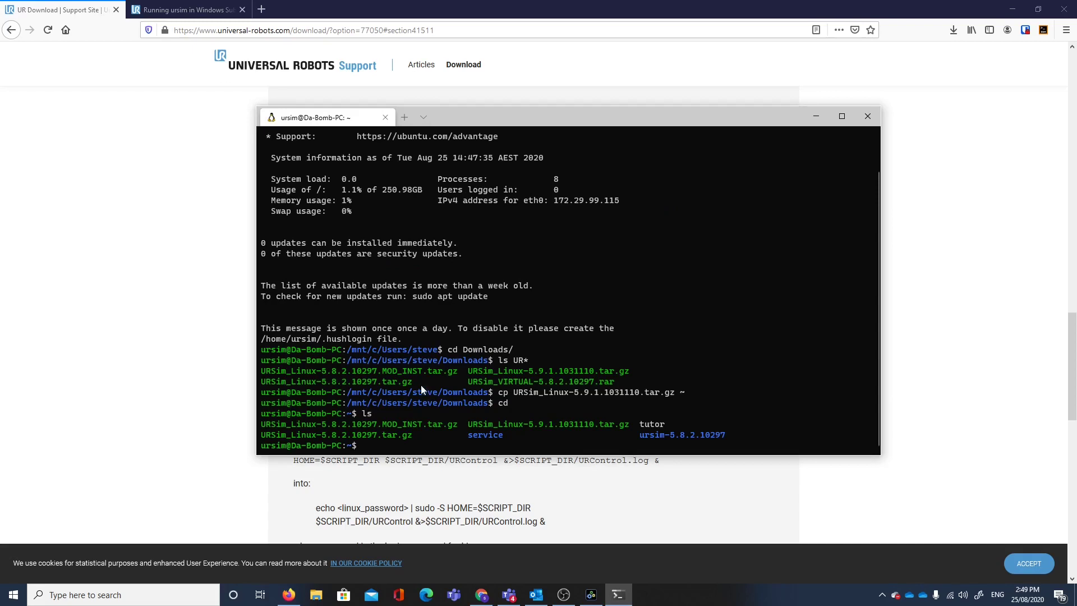
right_click(370, 453)
type("UR")
type("9")
key("Tab")
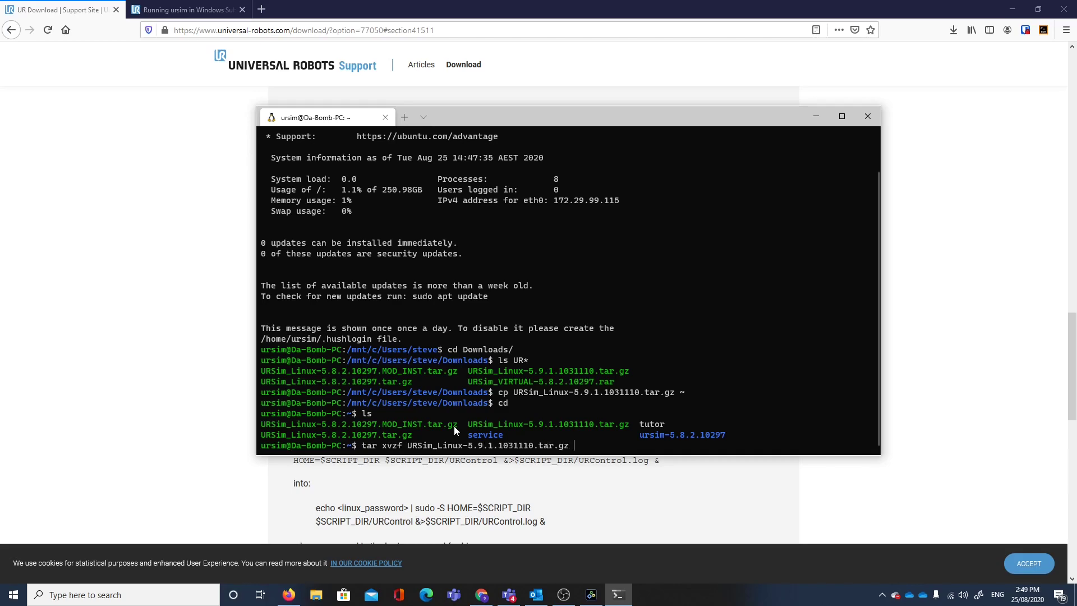
key("Return")
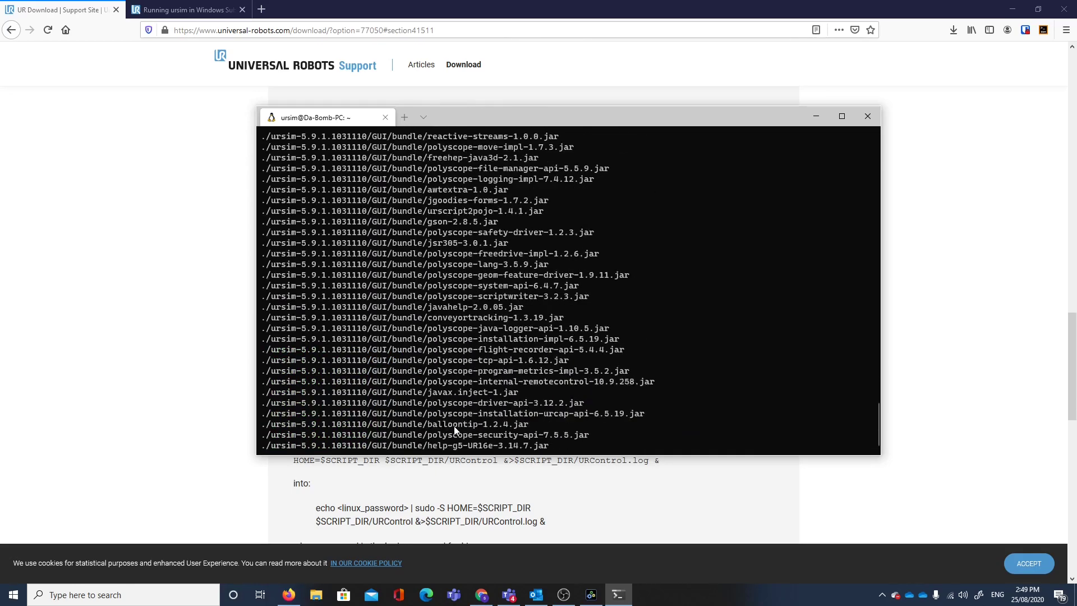
type("ls")
key("Return")
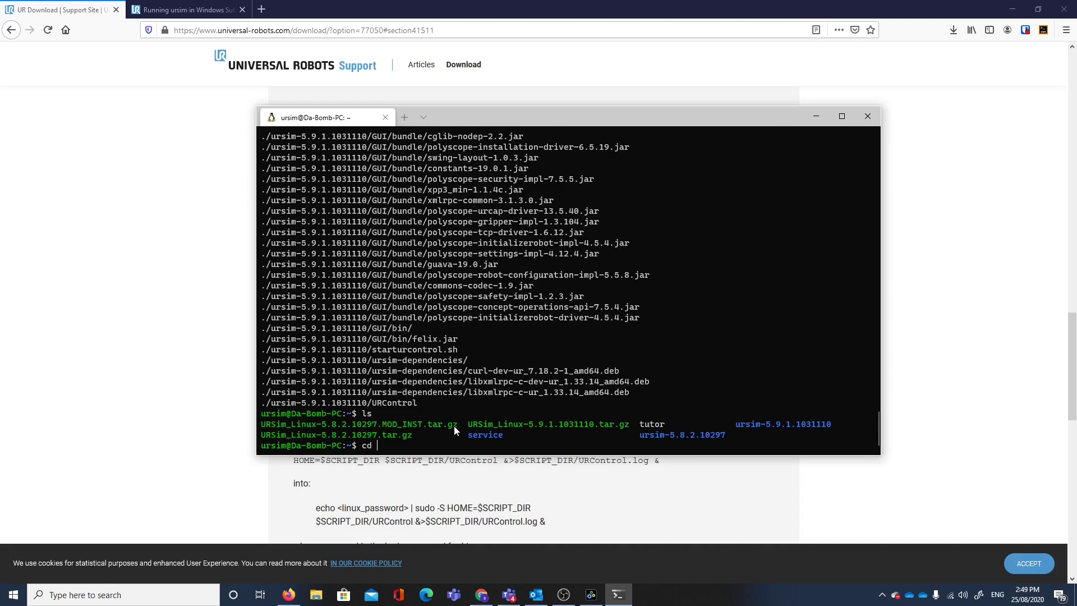
Enter the ursim-5.9.1.1031110 folder and list its files
type("ursim-5.9.1.1031110/")
key("Return")
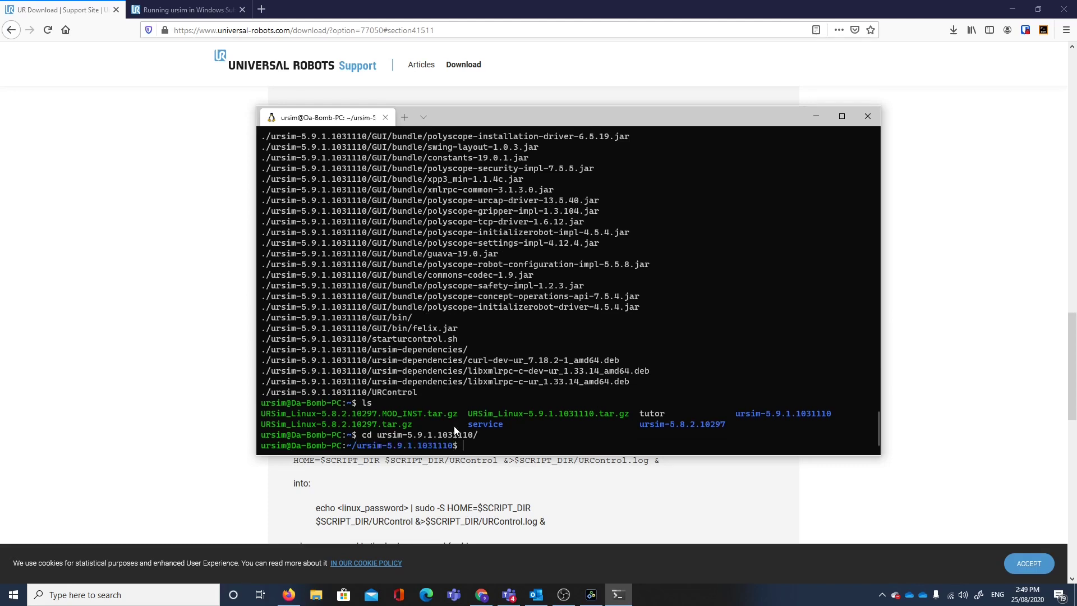
type("ls")
key("Return")
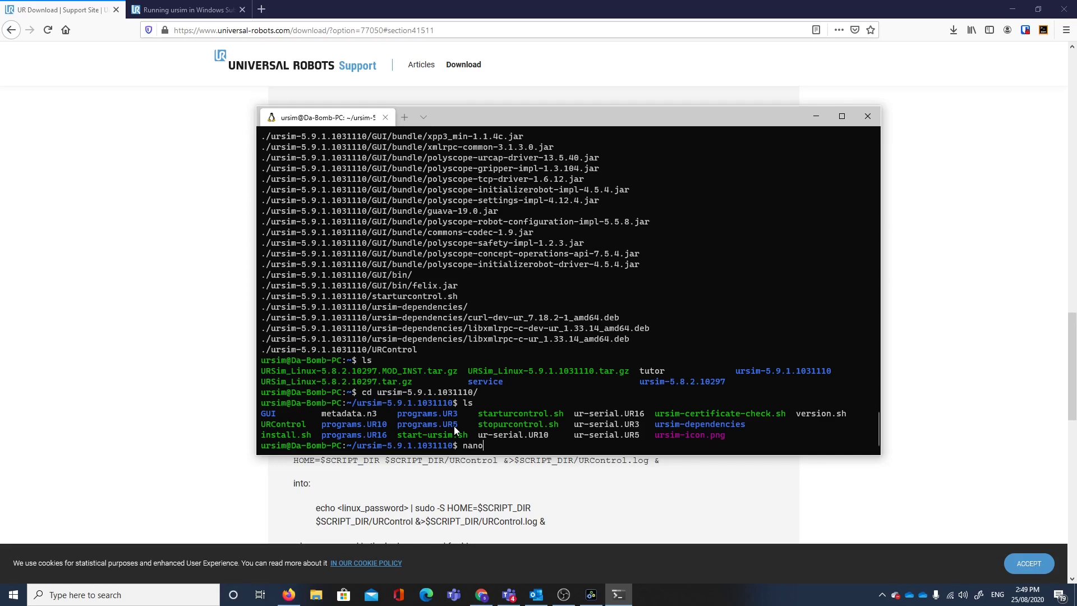
Open install.sh in nano
type("in")
key("Tab")
key("Return")
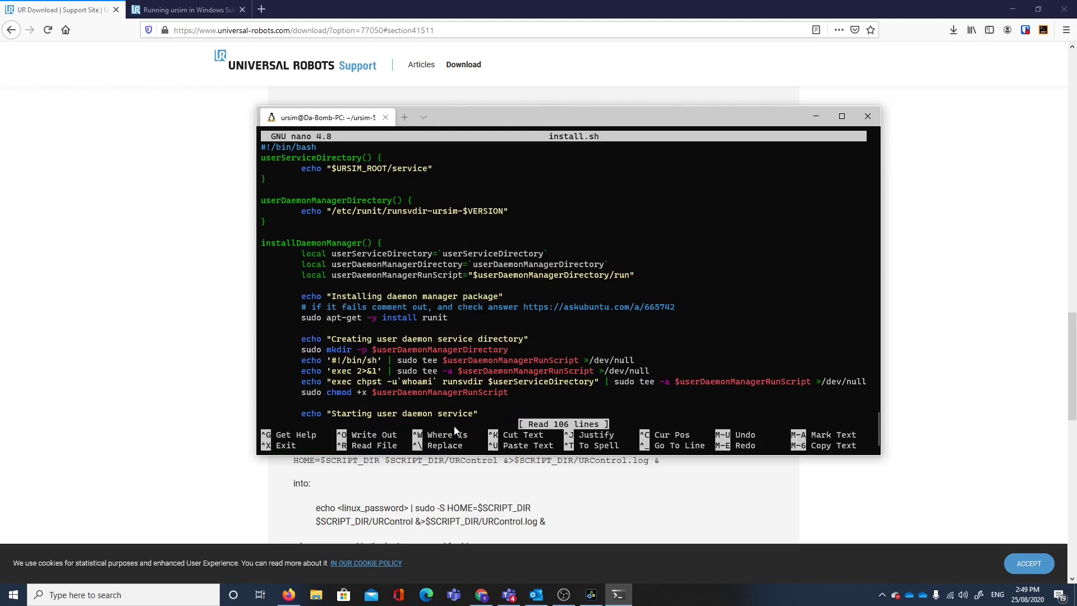
Change 'sudo apt-get -y install default-jre' to install openjdk8-jre instead
key("Down")
key("Down")
key("Down")
key("Down")
key("Down")
key("Down")
key("Down")
key("Down")
key("Down")
key("Down")
key("Down")
key("Down")
key("Down")
key("Down")
key("Down")
key("Down")
key("Down")
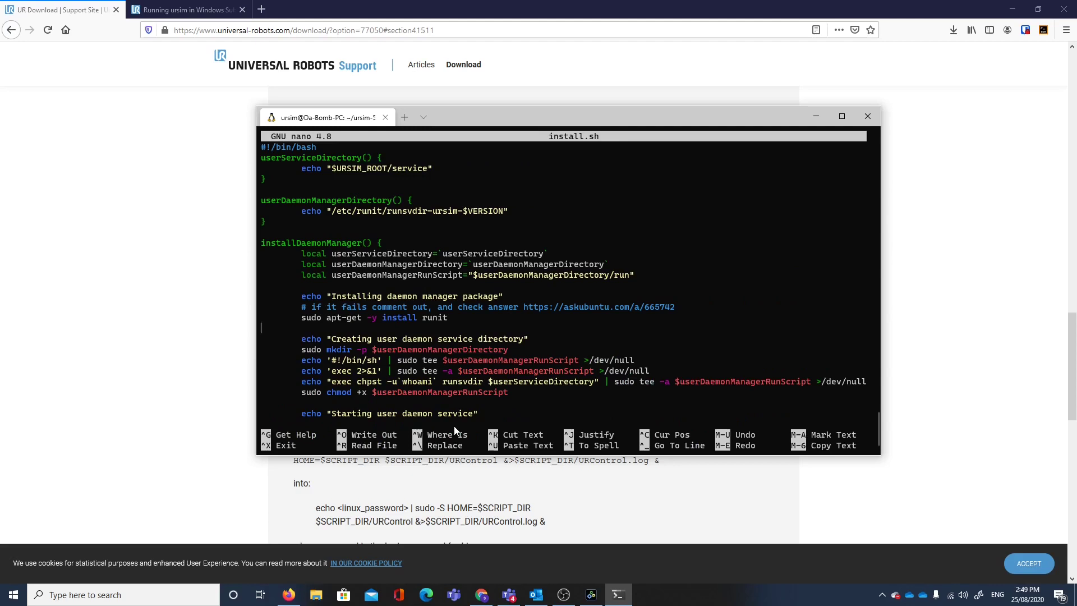
key("Down")
key("Down")
key("Down")
key("Down")
key("Down")
key("Down")
key("Down")
key("Down")
key("Down")
key("Down")
key("Down")
key("Down")
key("Down")
key("Down")
key("Down")
key("Down")
key("Down")
key("Down")
key("Down")
key("Down")
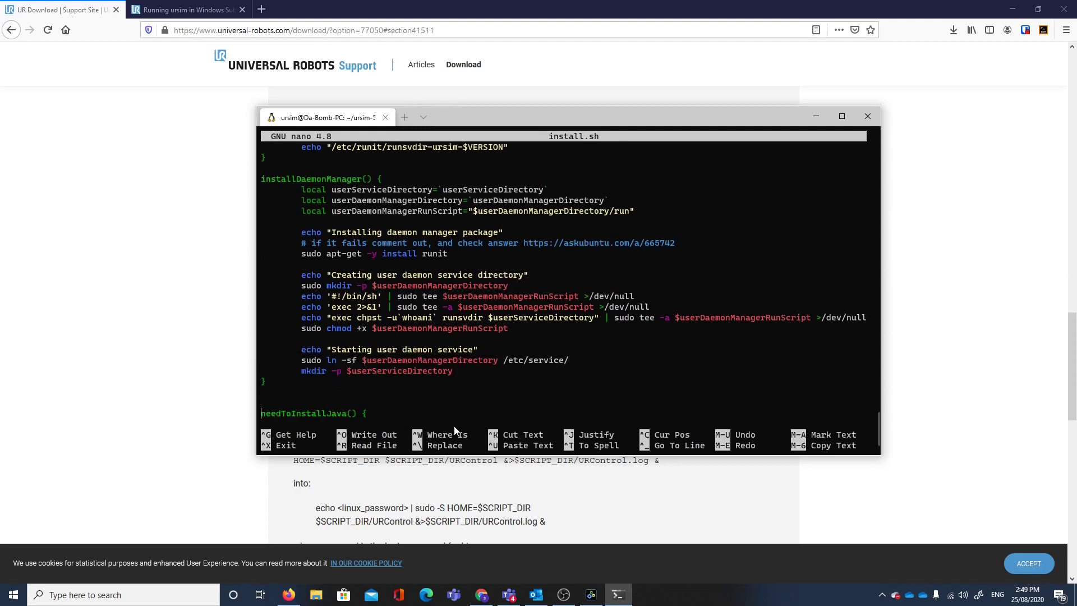
key("Down")
key("Down")
key("Down")
key("Down")
key("Down")
key("Down")
key("Down")
key("Down")
key("Down")
key("Down")
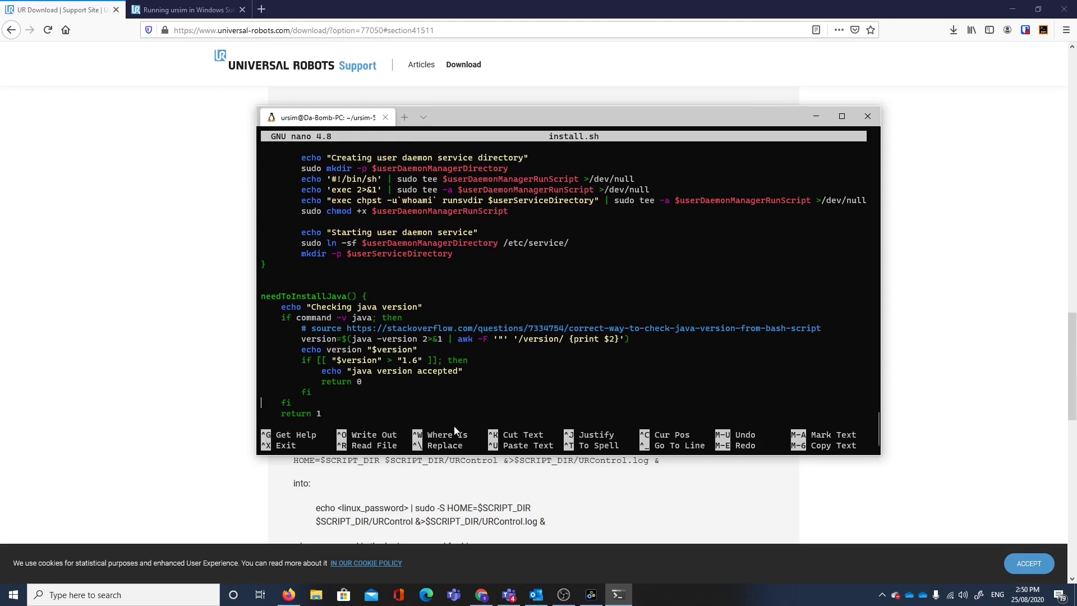
key("Down")
key("Down")
key("Down")
key("Down")
key("Down")
key("Down")
key("Down")
key("Down")
key("Down")
key("Down")
key("Down")
key("Down")
key("Down")
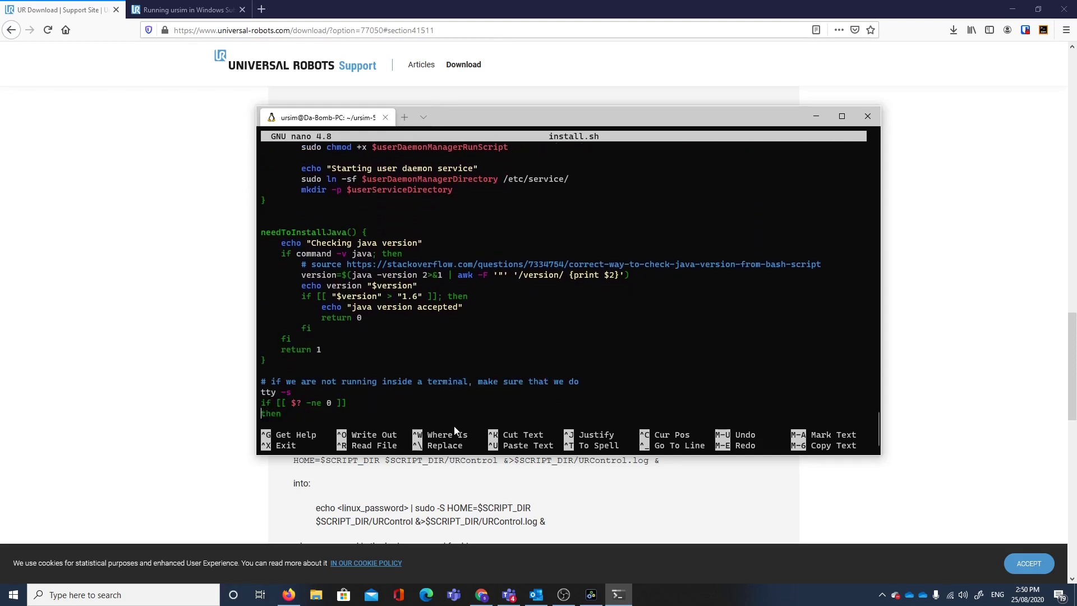
key("Up")
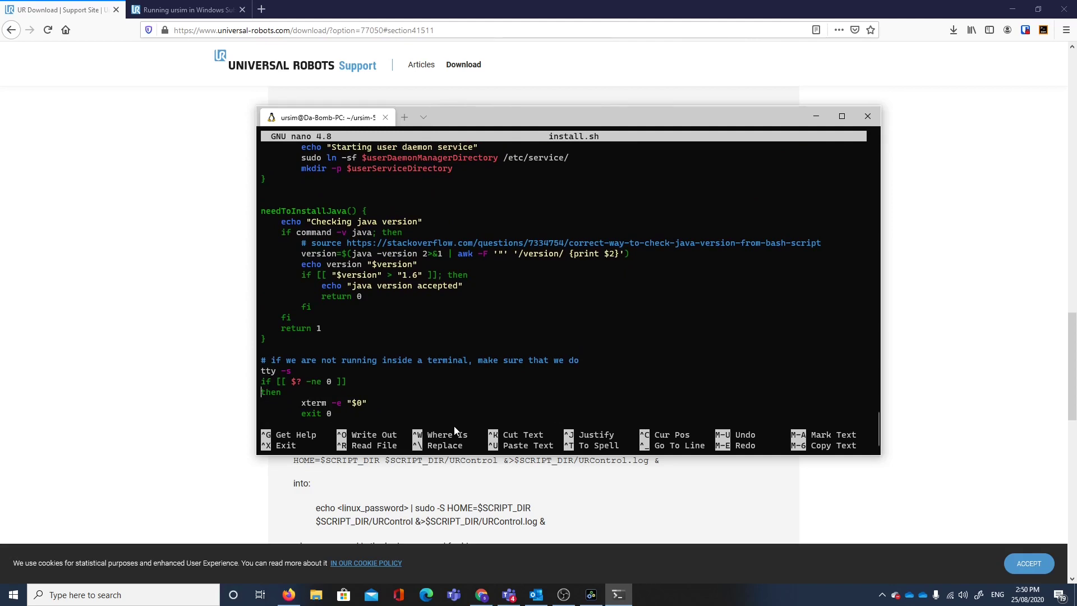
key("Down")
key("Down")
key("Down")
key("Down")
key("Down")
key("Down")
key("Down")
key("Down")
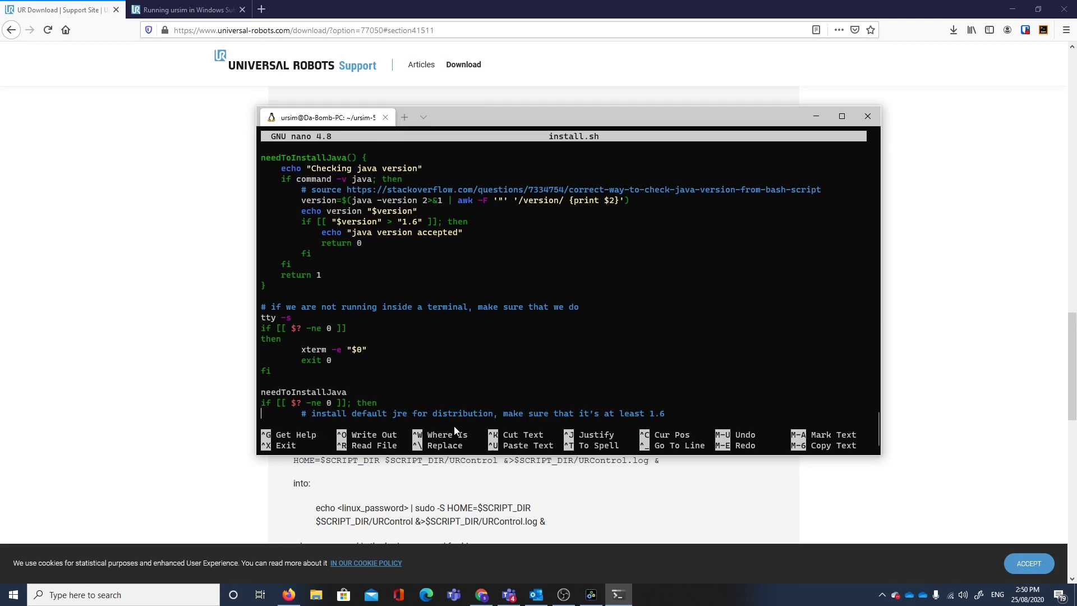
key("Down")
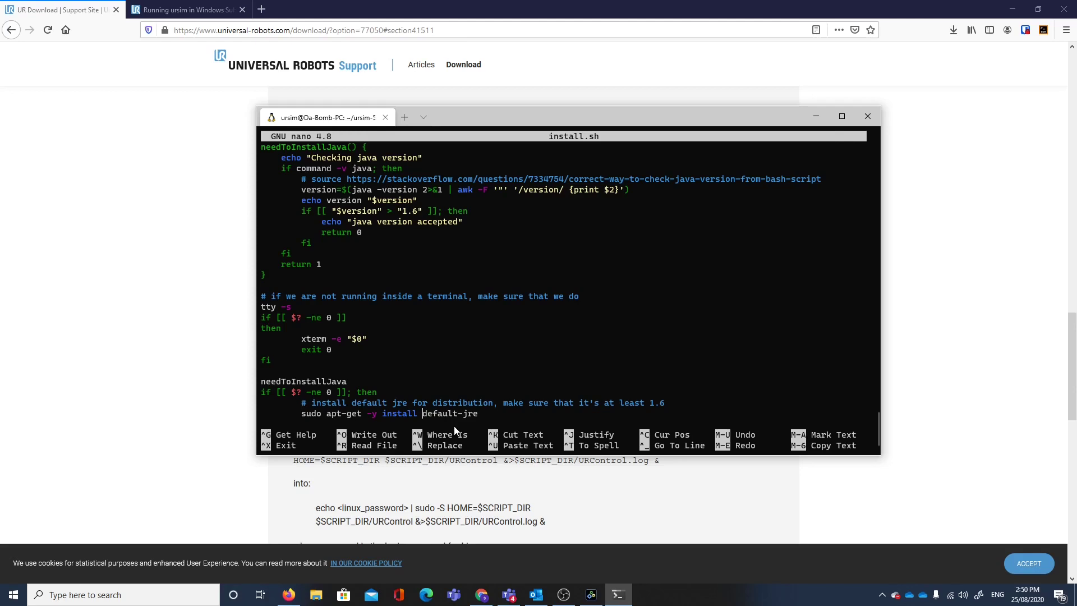
type("openjdk8")
key("Delete")
key("Delete")
key("Delete")
key("Delete")
key("Delete")
key("Delete")
key("Delete")
left_click(219, 11)
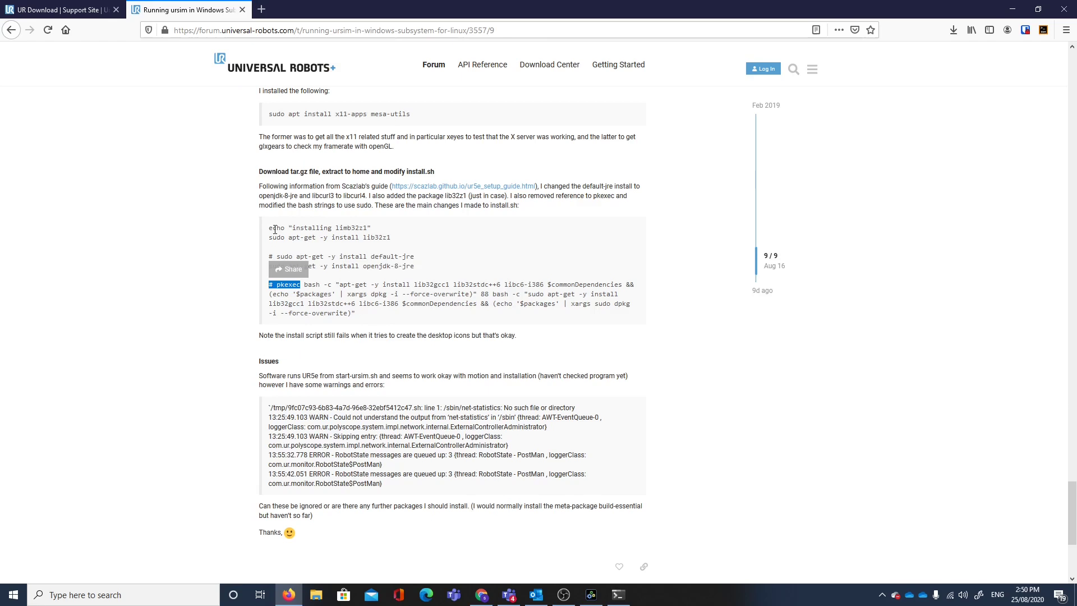
Copy the echo and sudo apt-get lib32z1 lines from the post, then return to nano
left_click_drag(269, 229, 407, 243)
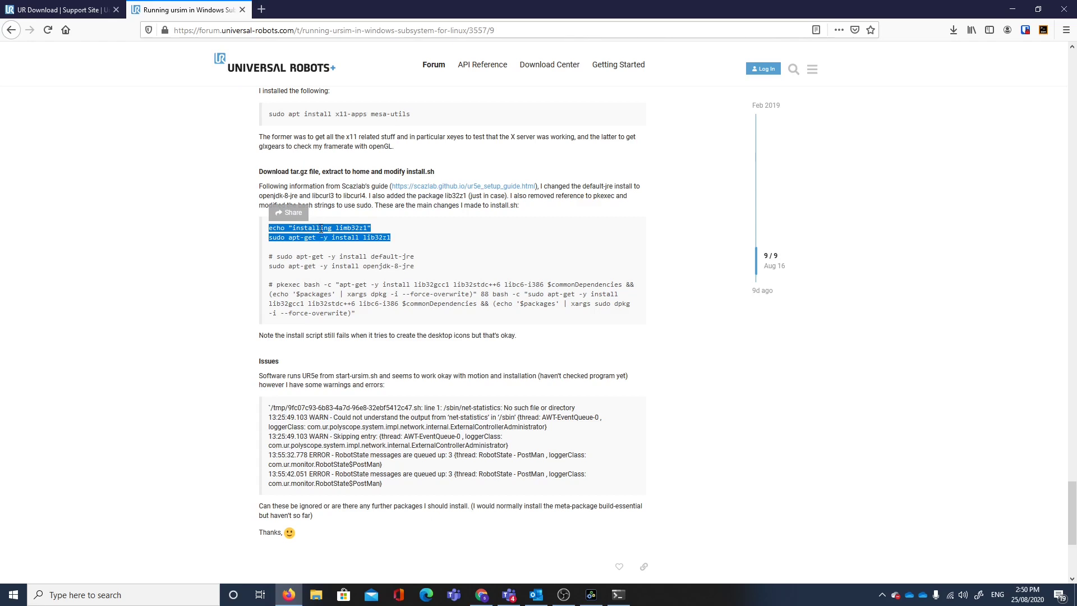
right_click(321, 229)
left_click(356, 240)
left_click(67, 9)
key("alt+Tab")
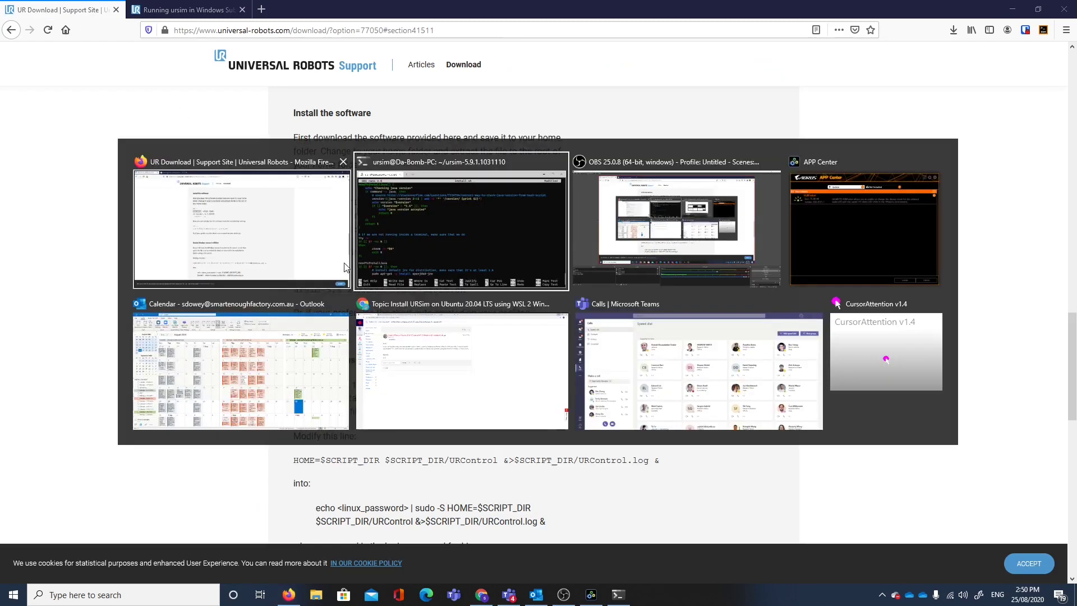
key("alt+Tab")
key("alt+Tab")
key("alt+Tab")
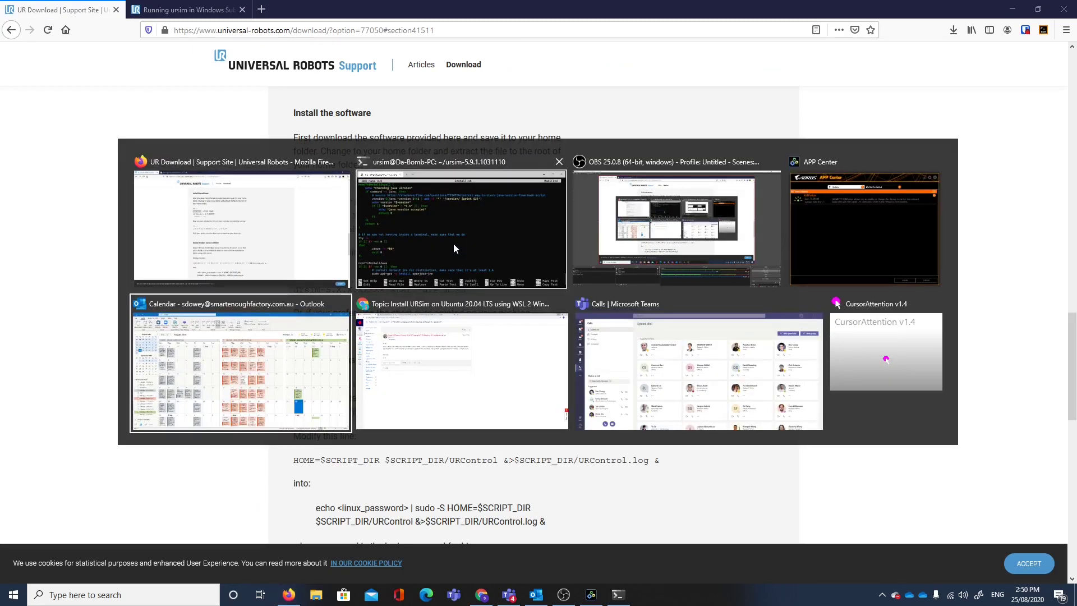
key("alt+Tab")
key("alt+Tab")
key("alt+Tab")
key("alt+Tab")
key("alt+Tab")
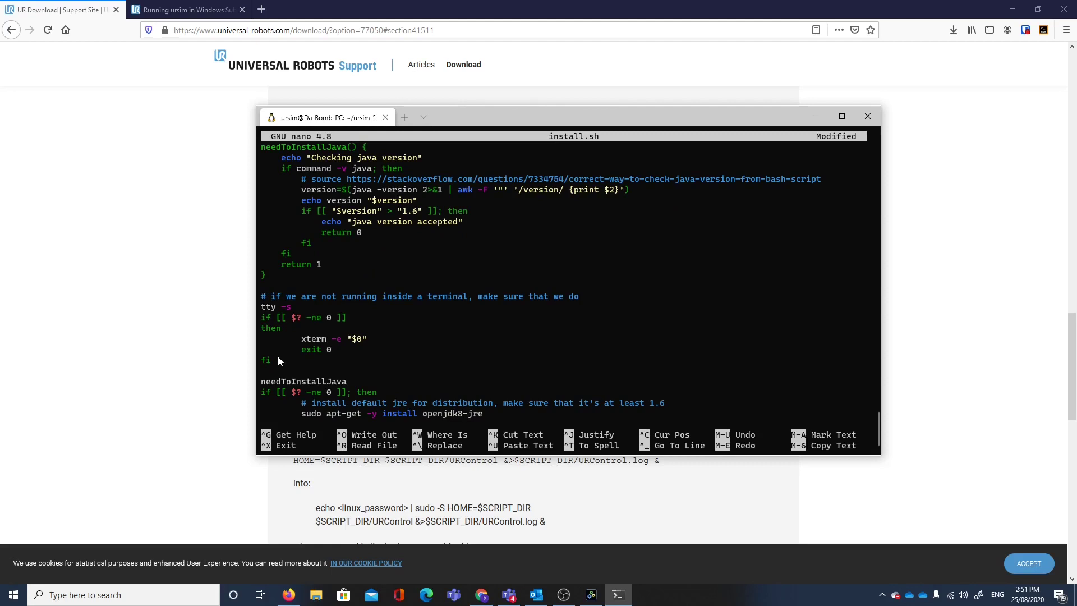
Paste the copied lib32z1 install lines into install.sh below fi
key("Up")
key("Return")
right_click(270, 378)
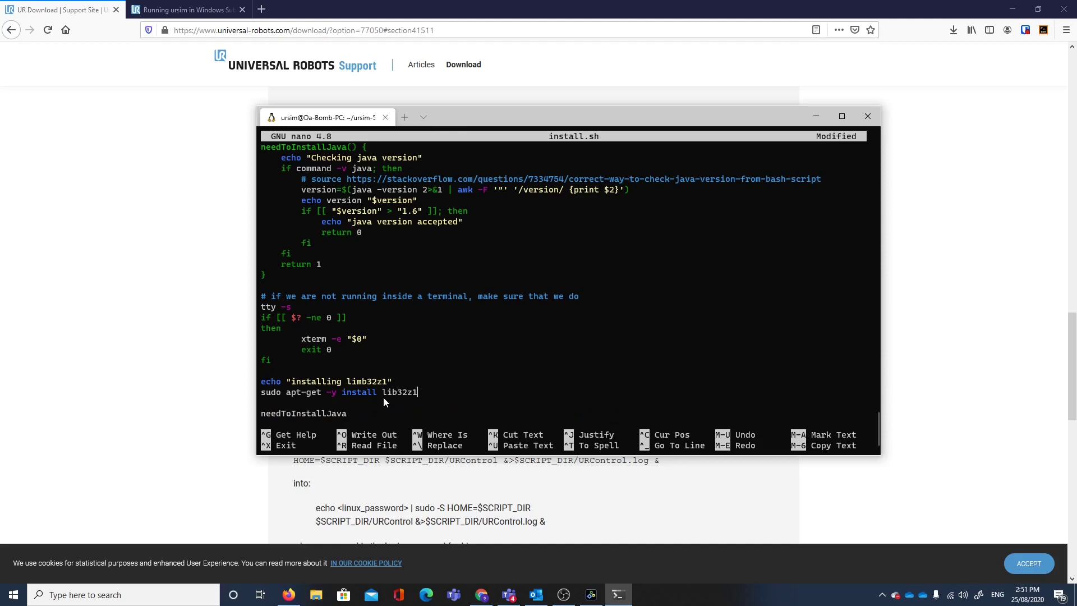
key("Down")
key("Down")
key("Down")
key("Down")
key("Down")
key("Down")
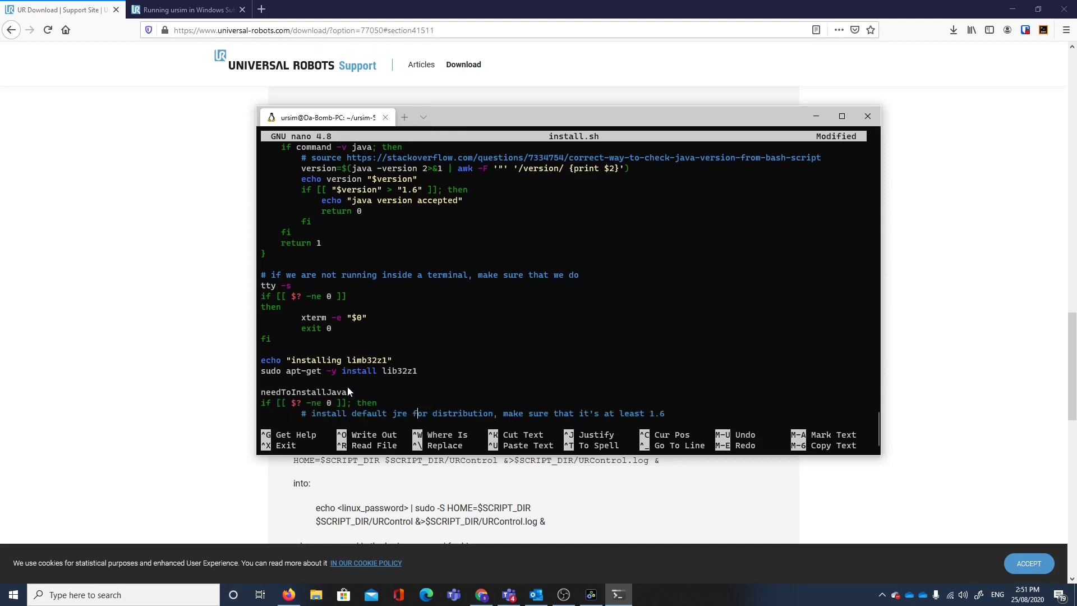
right_click(348, 388)
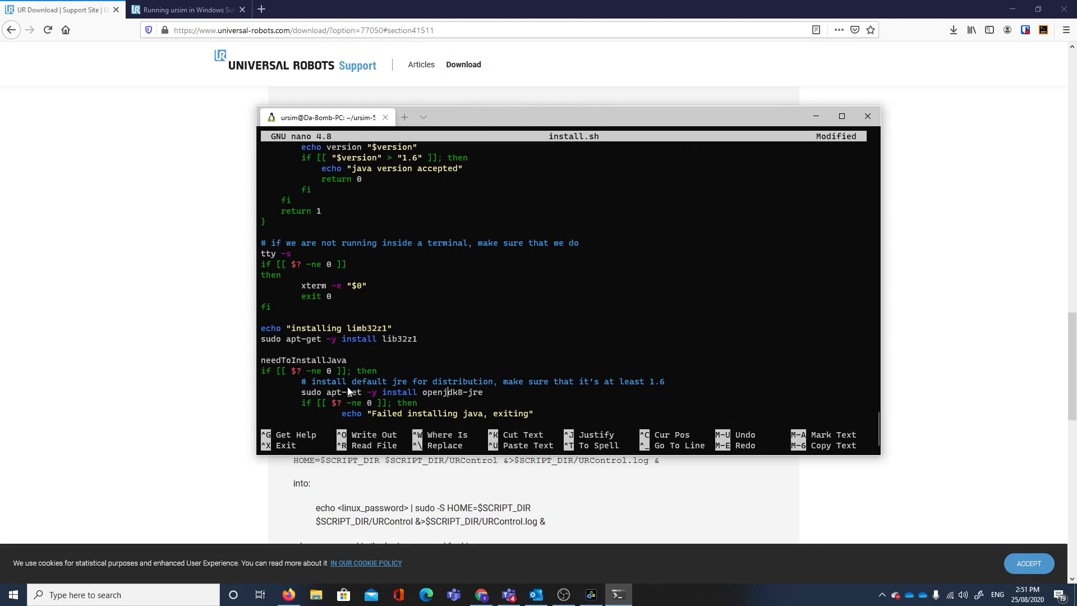
type("-")
Change libcurl3 to libcurl4 in the commonDependencies line
key("Down")
key("Down")
key("Down")
key("Down")
key("Down")
key("Down")
key("Down")
key("Down")
key("Down")
key("Down")
key("Down")
key("Down")
key("Down")
key("Down")
key("Down")
key("Down")
key("Down")
key("Down")
key("Down")
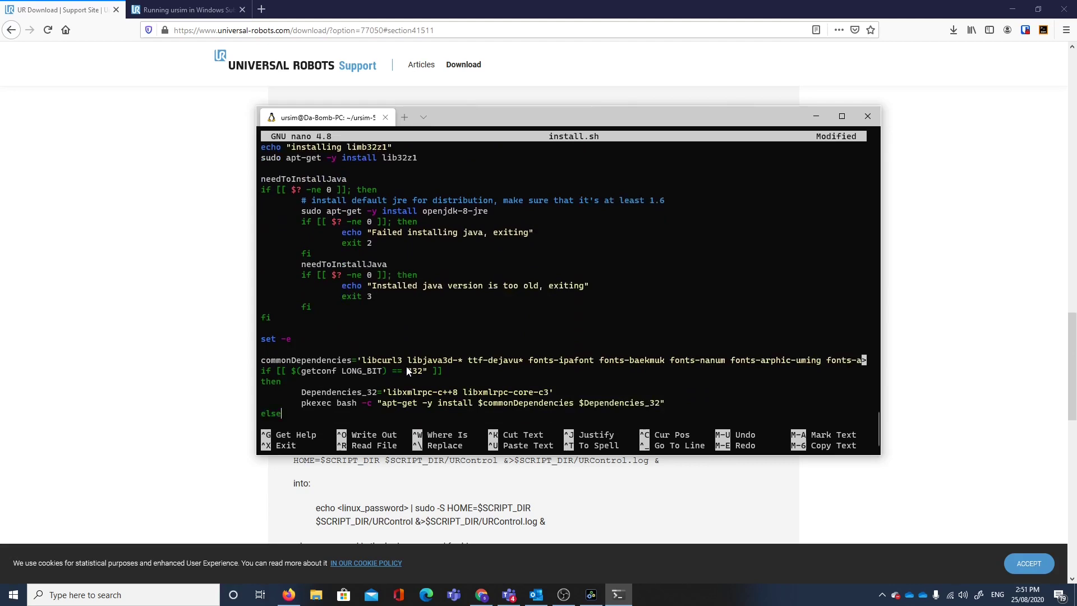
key("Down")
key("Down")
key("Up")
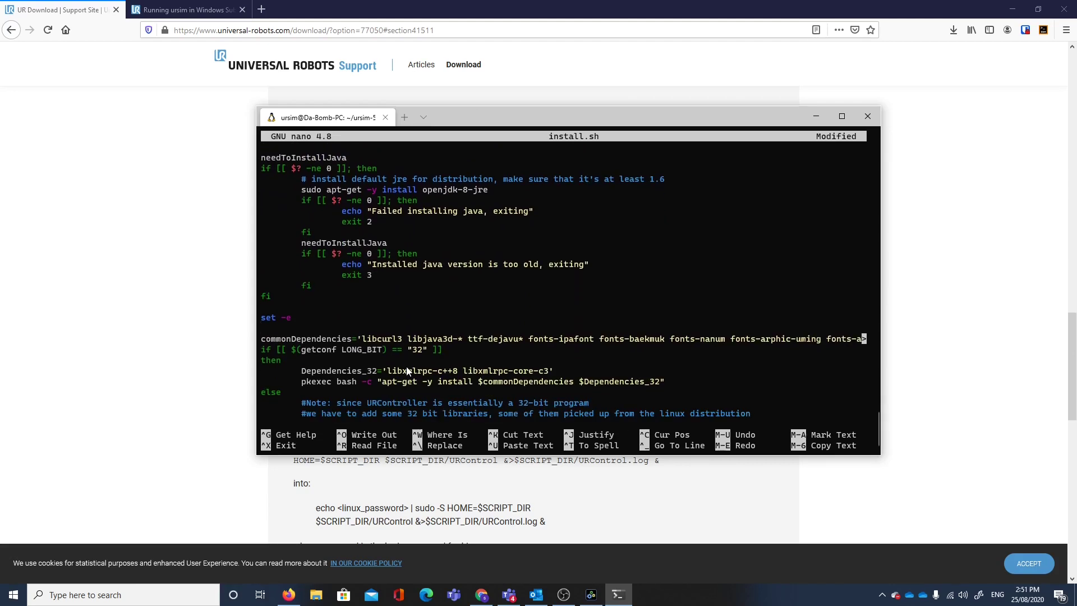
key("Up")
key("BackSpace")
type("4")
Replace pkexec with sudo before apt-get and dpkg on the 64-bit dependency line
left_click(407, 351)
key("Down")
key("Down")
key("Down")
key("Down")
key("Down")
key("Down")
key("Down")
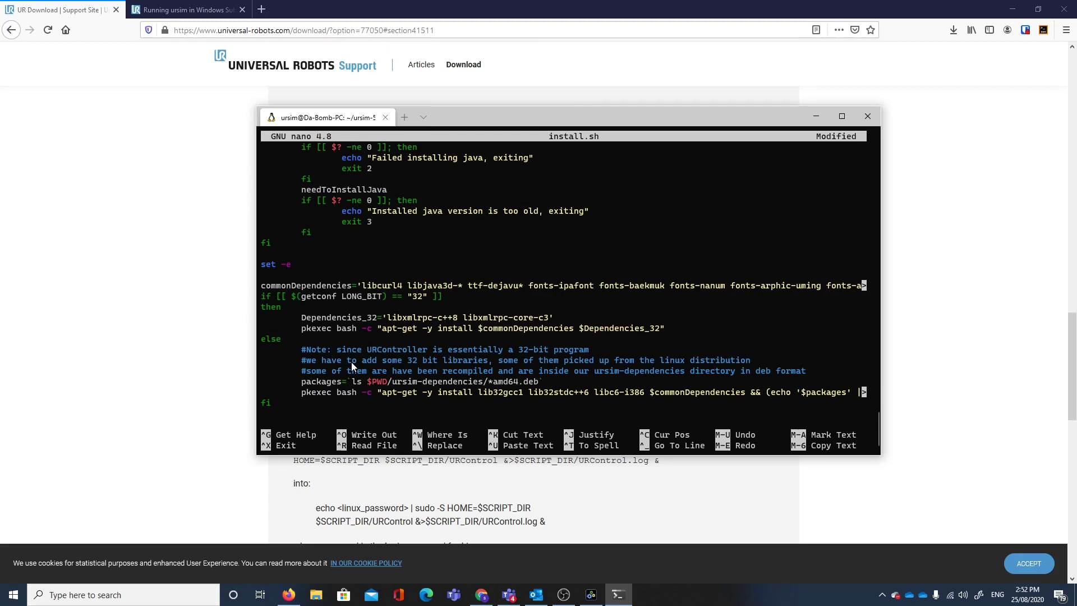
key("BackSpace")
key("BackSpace")
key("BackSpace")
key("BackSpace")
key("BackSpace")
key("BackSpace")
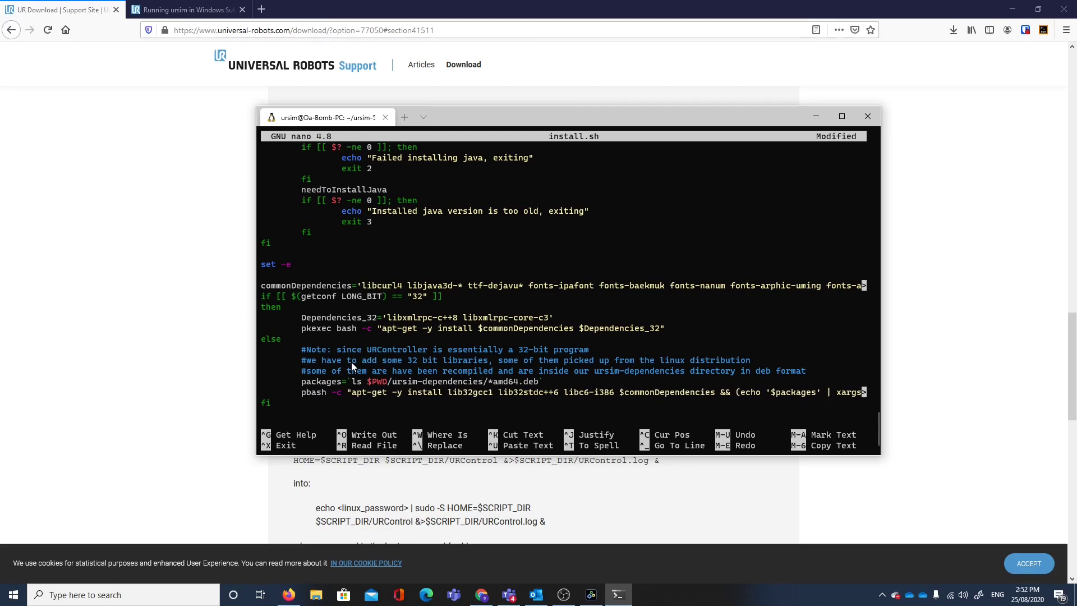
key("BackSpace")
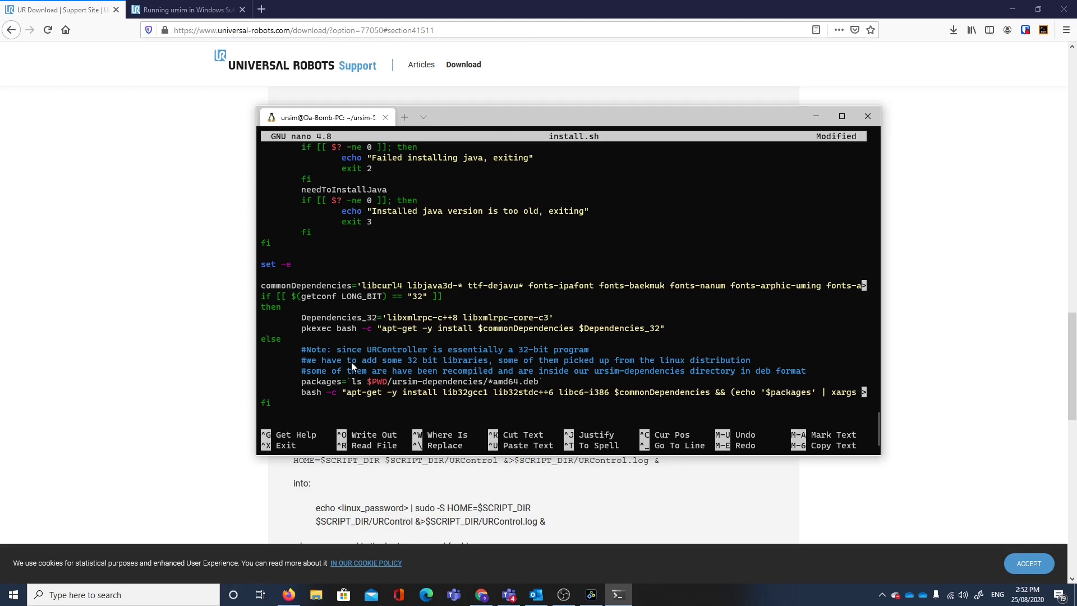
type("sudo")
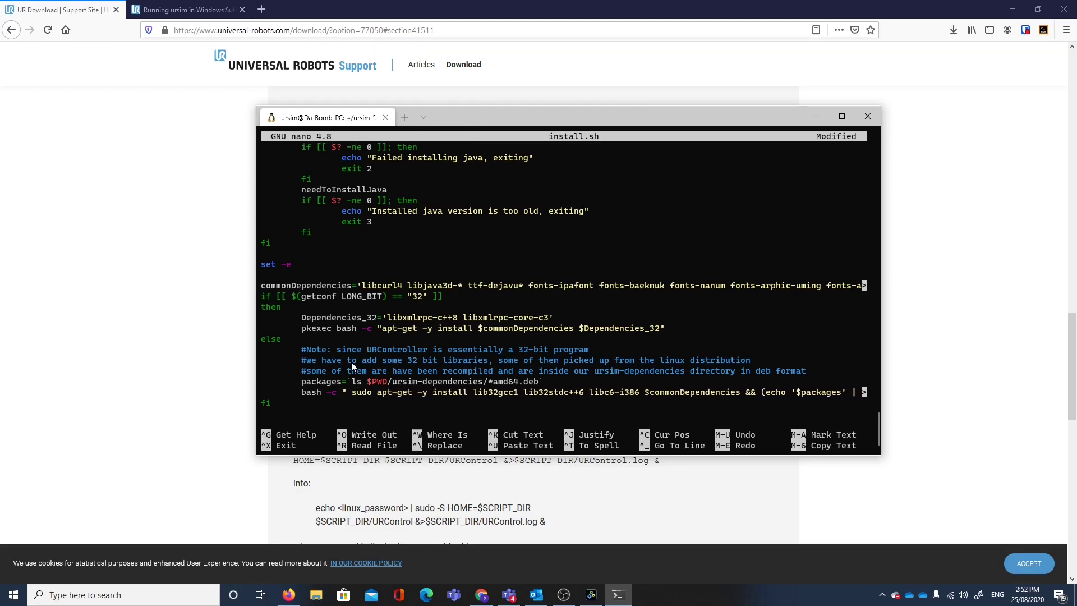
key("BackSpace")
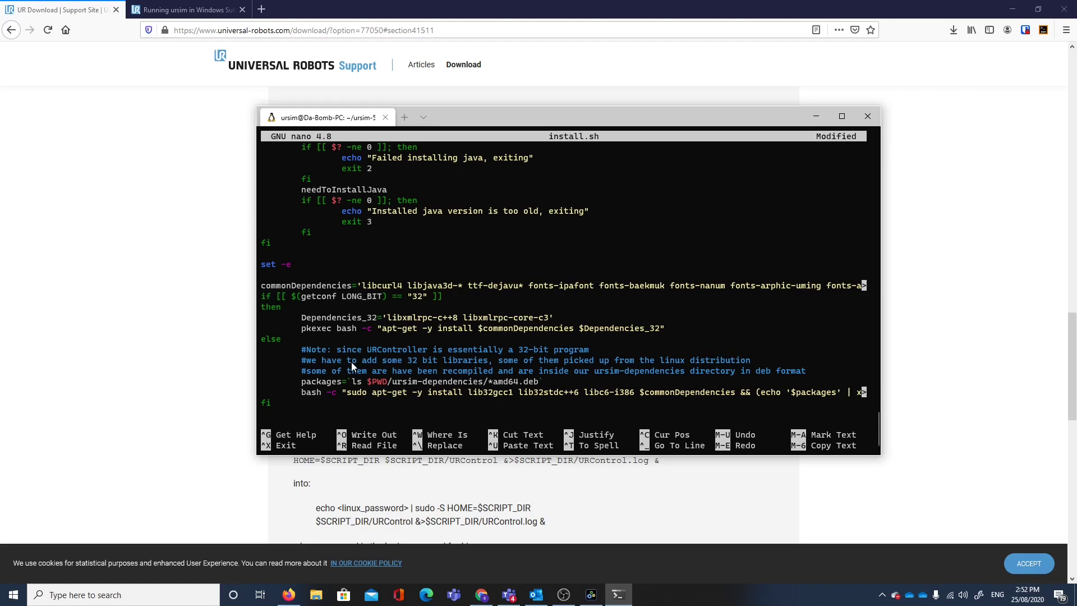
key("Right")
key("Right")
key("Right")
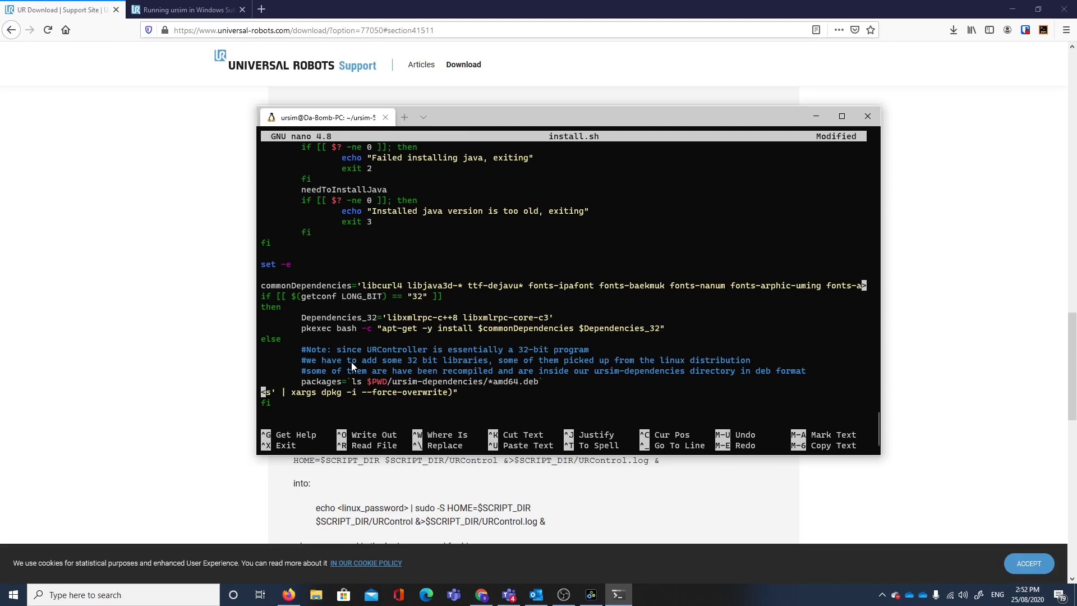
type("sudo")
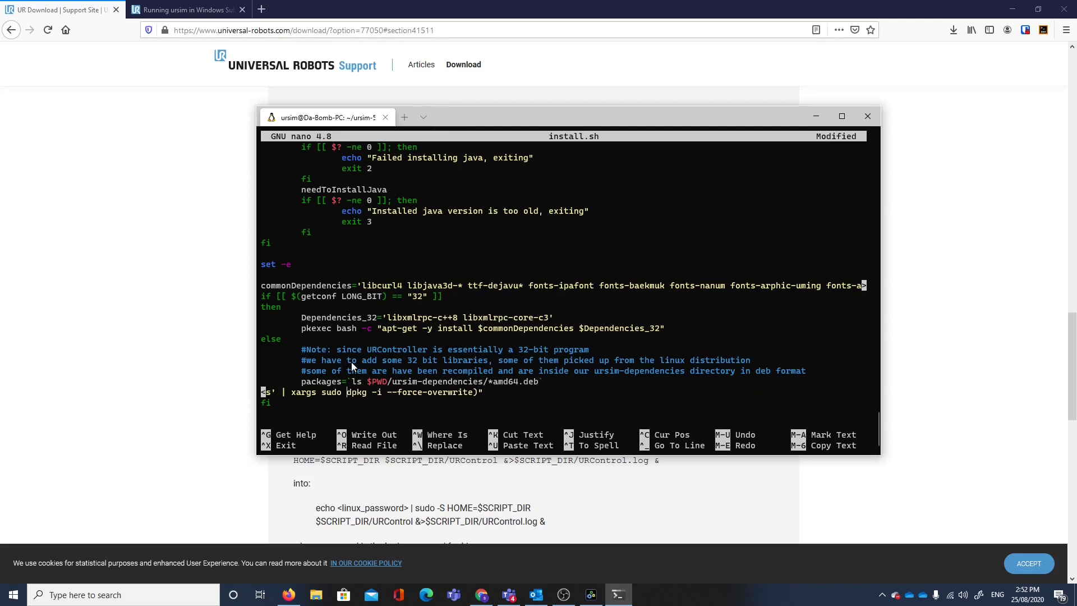
Exit nano with Ctrl+X, bringing up the prompt to save install.sh
key("Down")
key("Down")
key("Down")
key("Down")
key("Down")
key("Down")
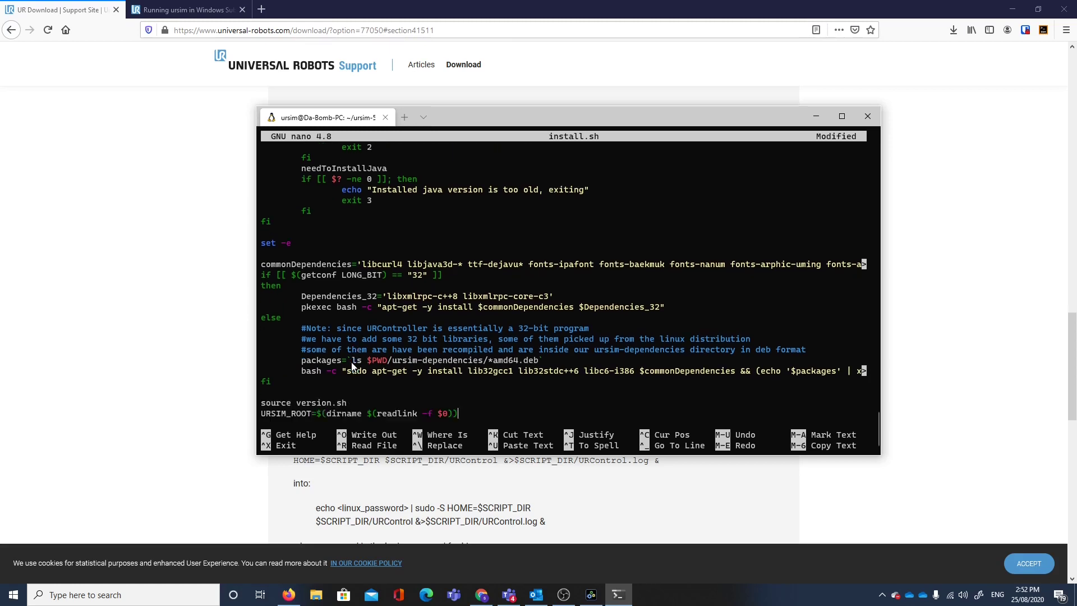
key("Down")
key("Down")
key("Down")
key("Down")
key("Down")
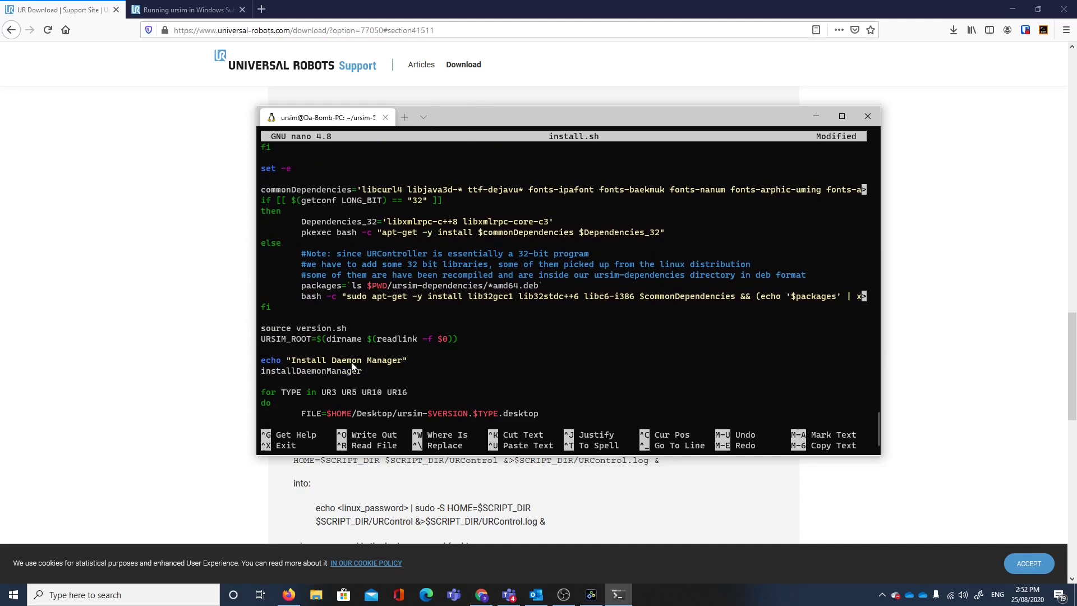
key("Down")
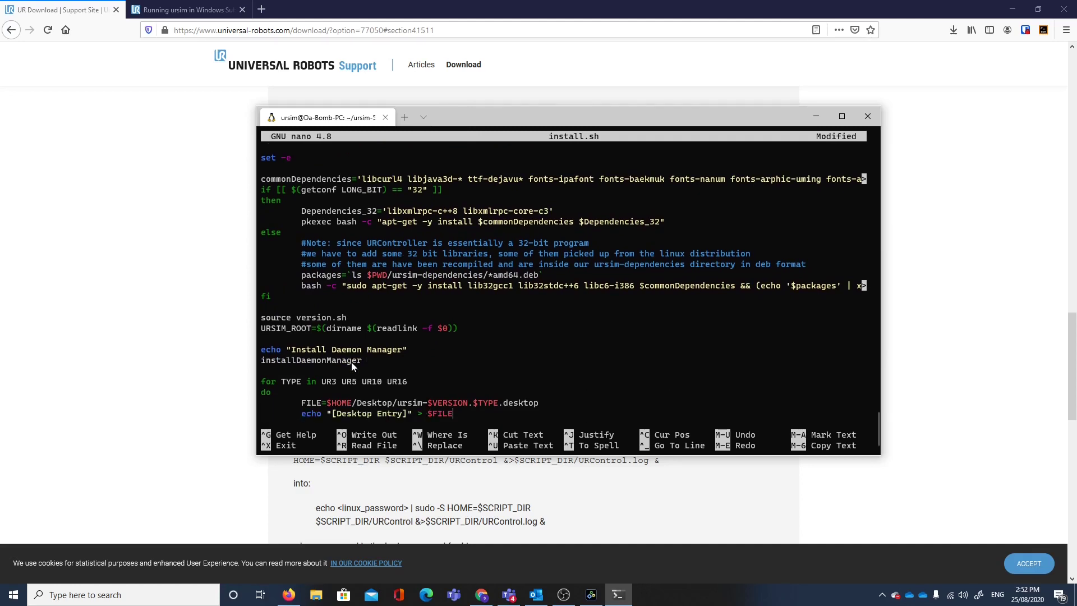
key("ctrl+x")
Save the edited install.sh and exit nano
key("y")
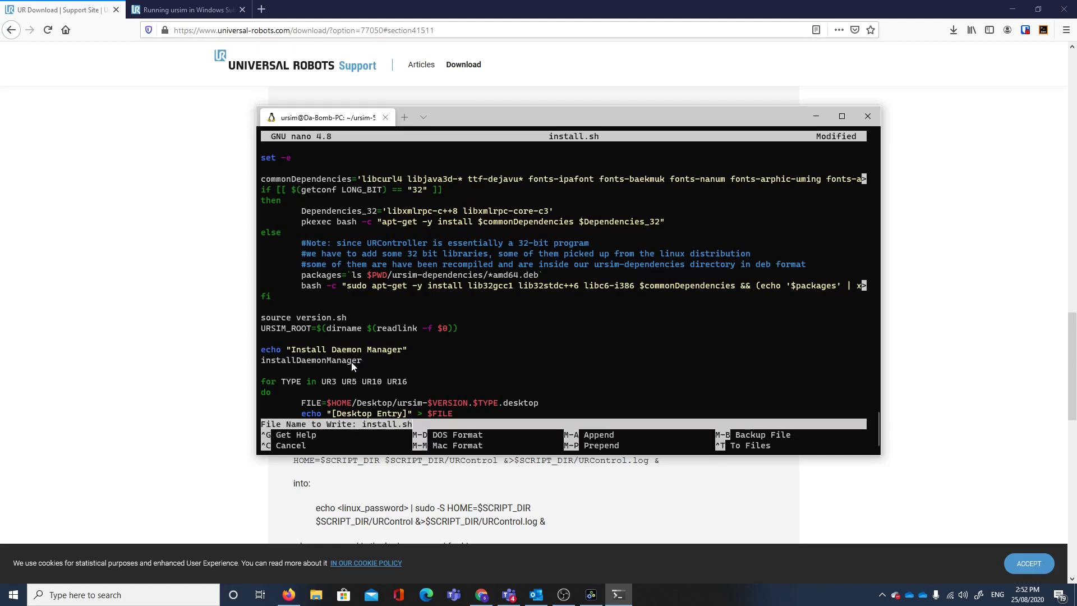
key("Return")
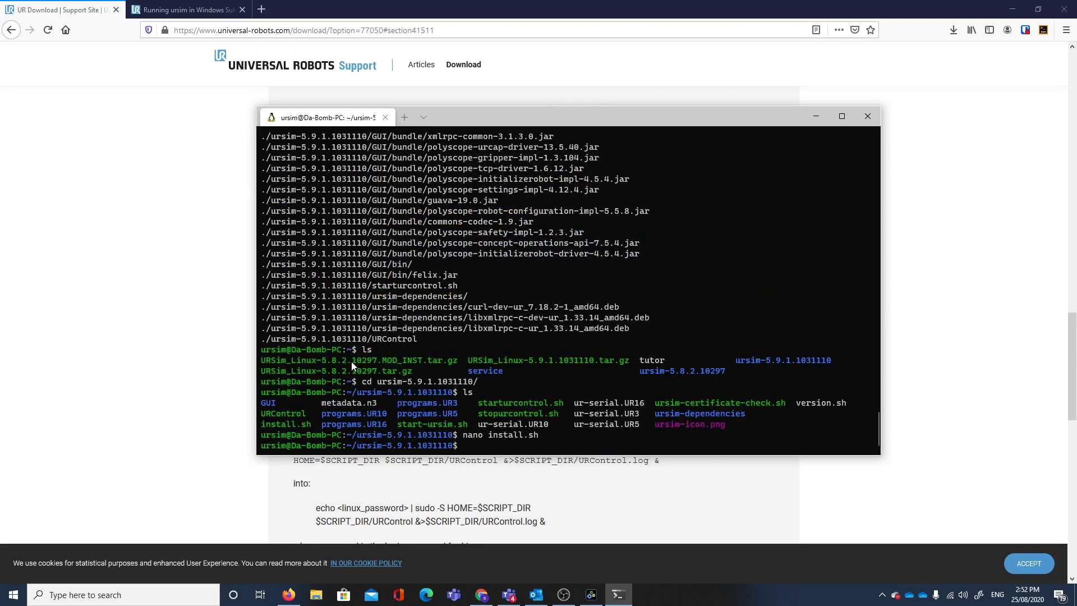
left_click_drag(486, 121, 630, 127)
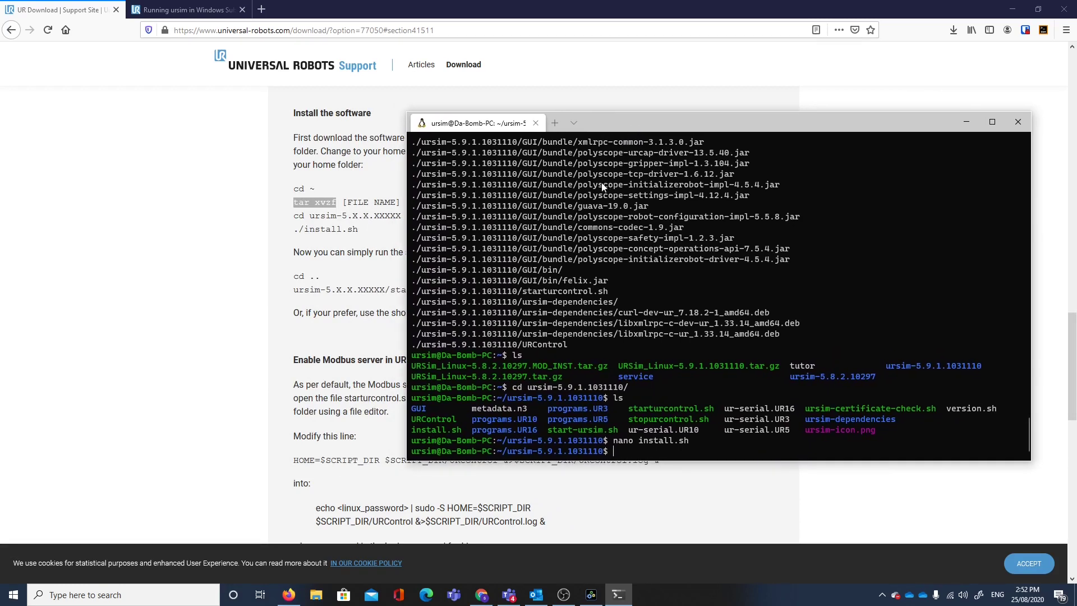
Run ./install.sh from the terminal until it asks for the sudo password
type("./inst")
key("Tab")
key("Return")
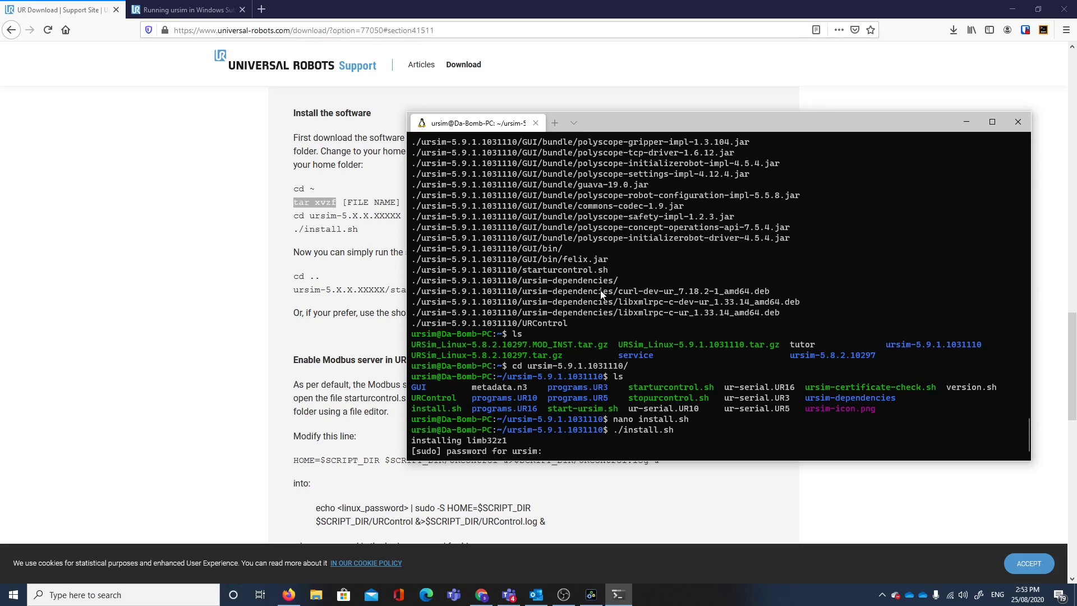
Submit the sudo password and review the install output for the daemon service result
key("Return")
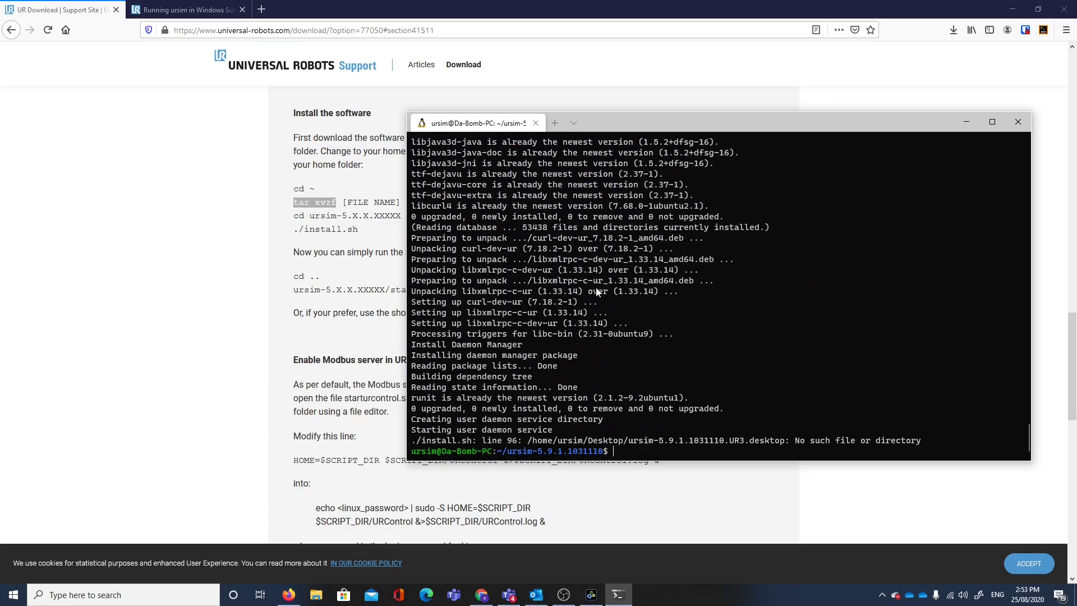
scroll(597, 290, "up", 6)
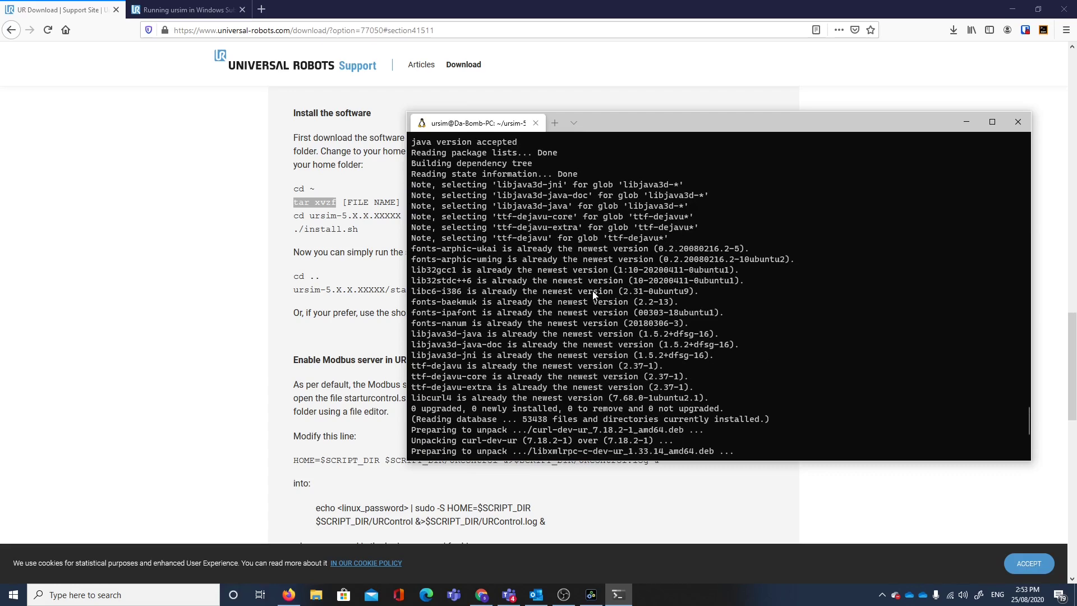
scroll(604, 311, "up", 4)
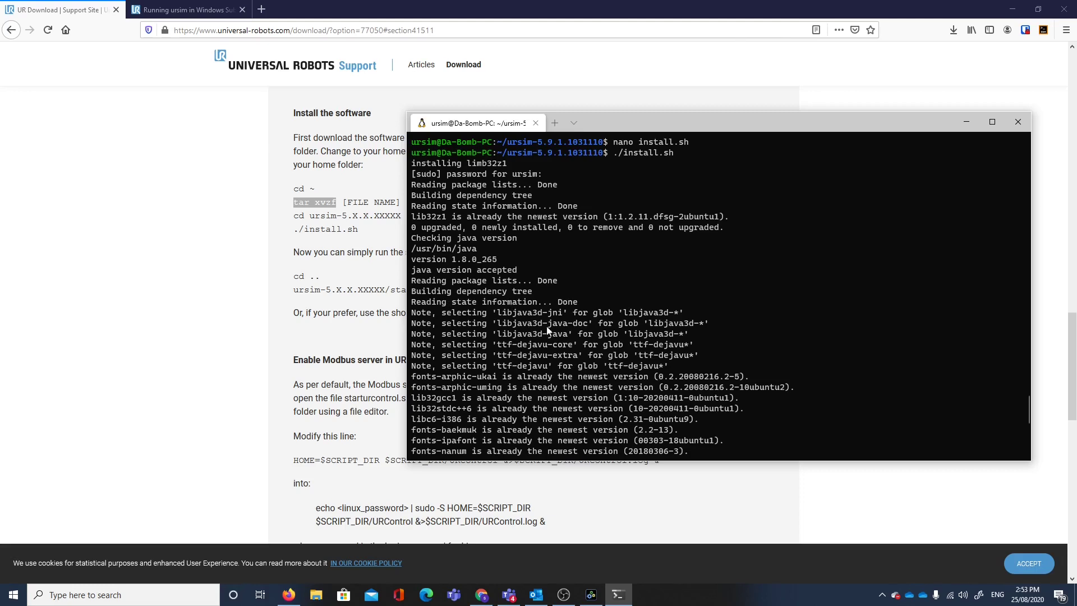
scroll(527, 292, "down", 2)
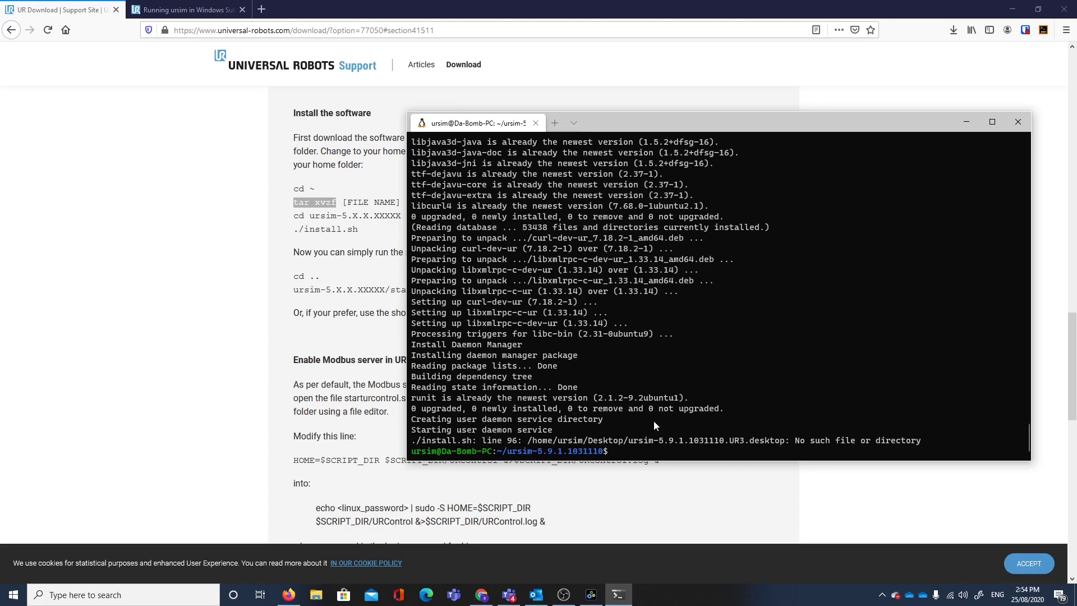
List the URSim folder's files and run ./start-ursim.sh to launch PolyScope
type("ls")
key("Return")
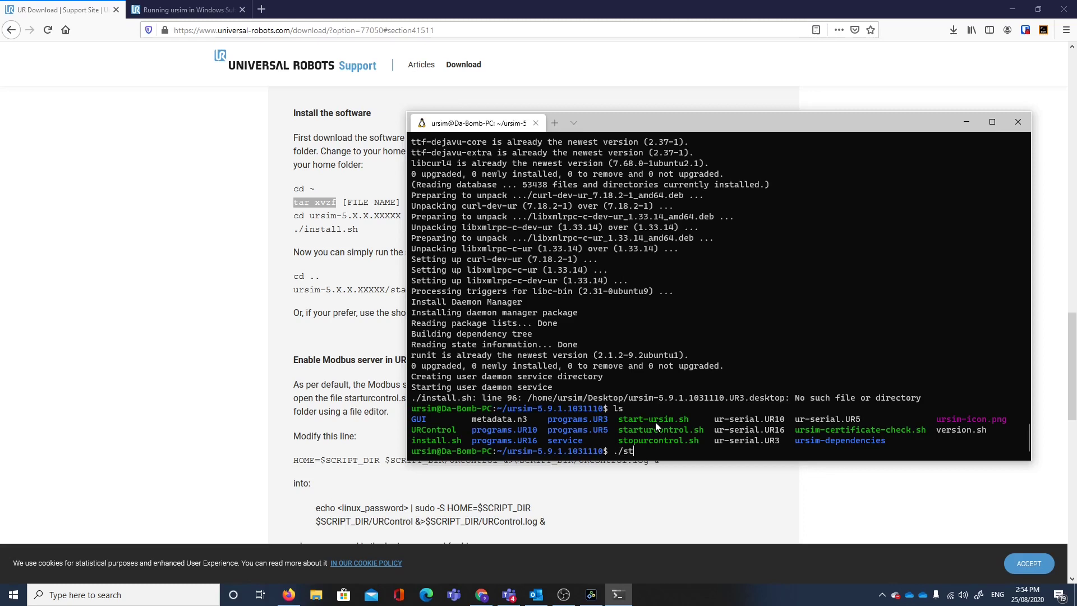
type("./st")
key("Tab")
key("Tab")
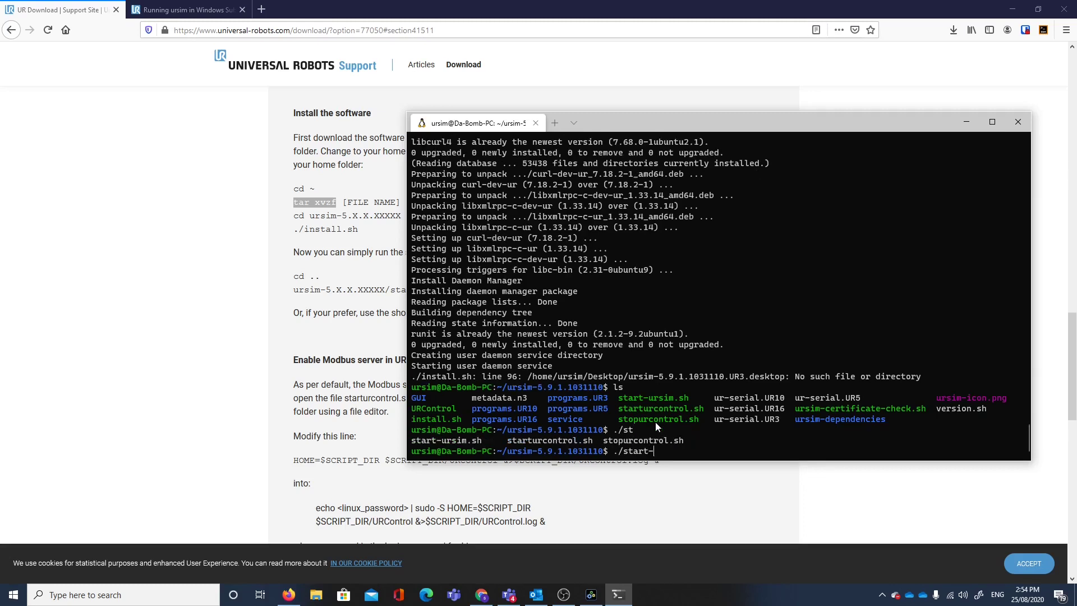
key("Return")
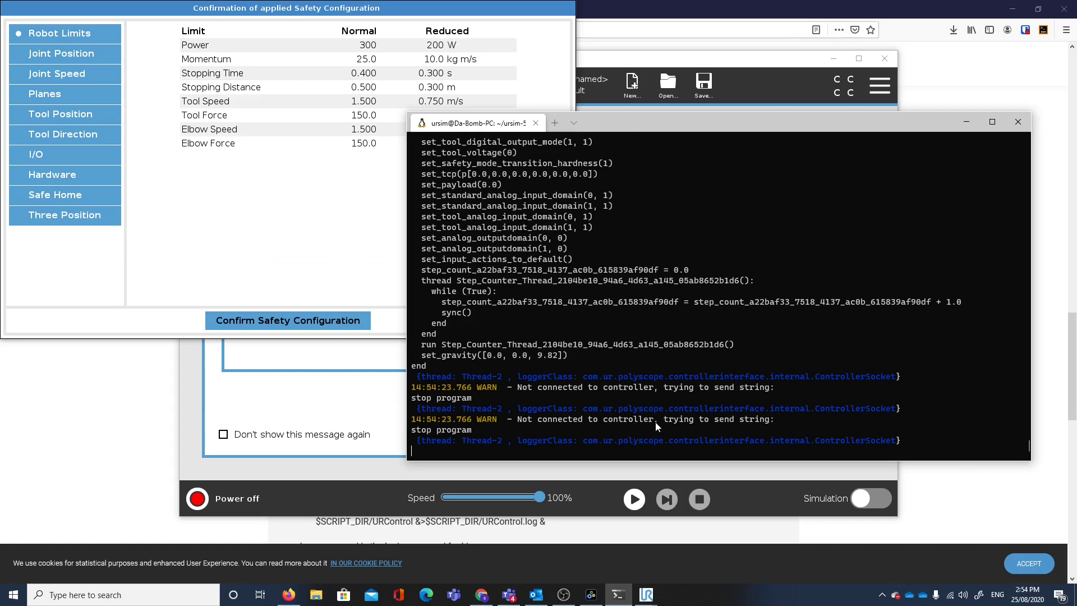
Minimize the browser and terminal, then confirm the applied safety configuration in PolyScope
key("alt+shift+d")
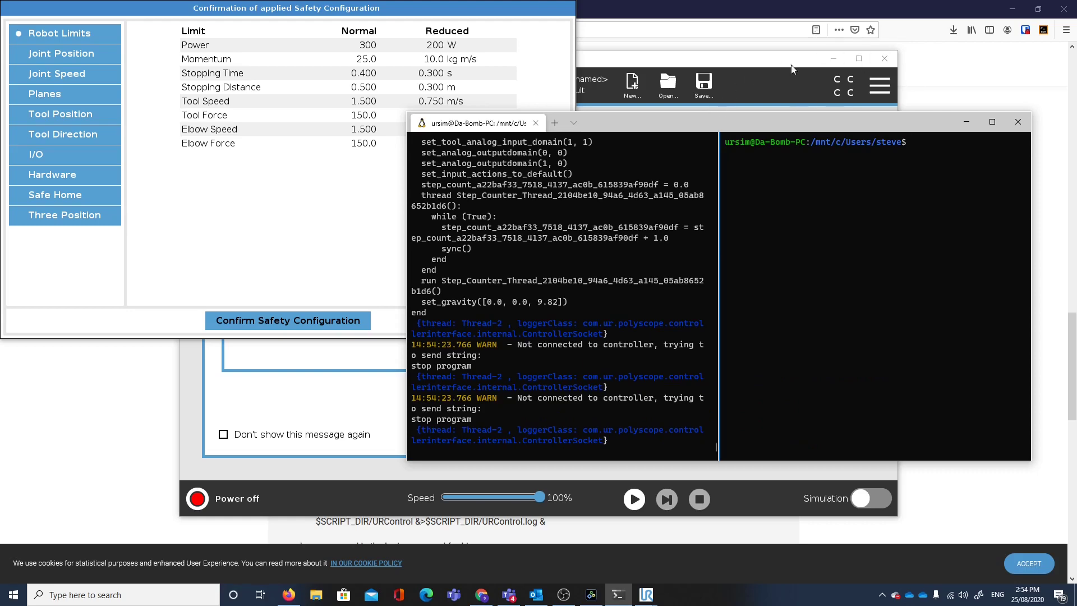
left_click(940, 90)
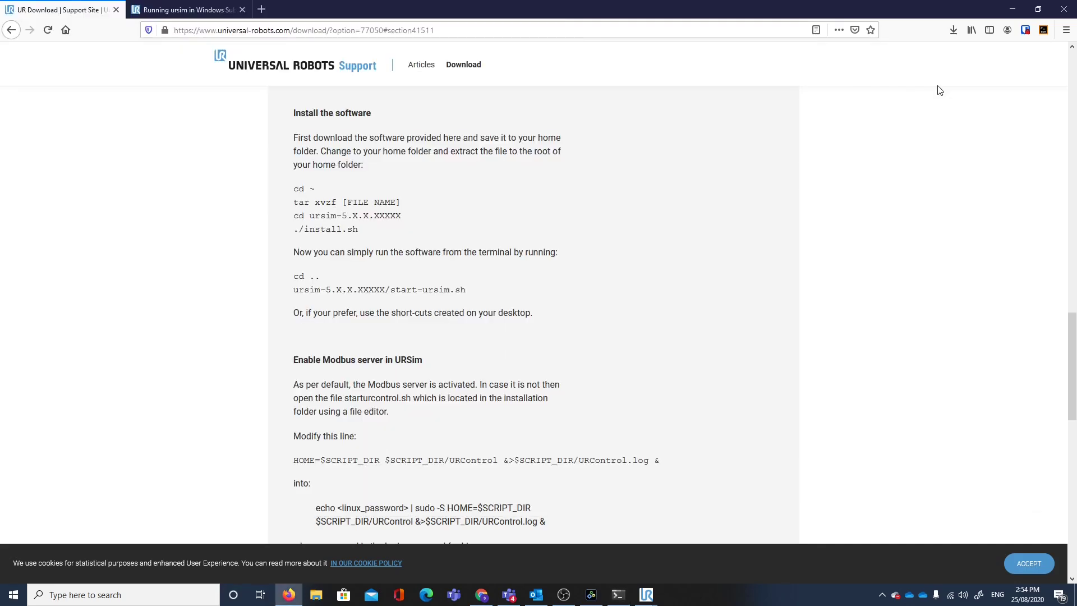
left_click(1010, 10)
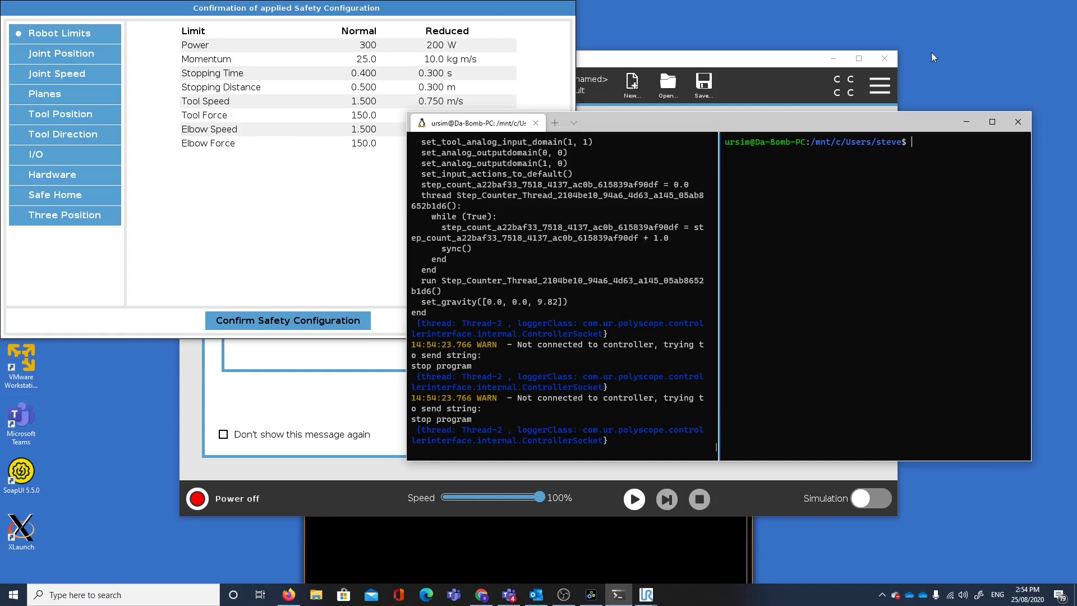
left_click(964, 122)
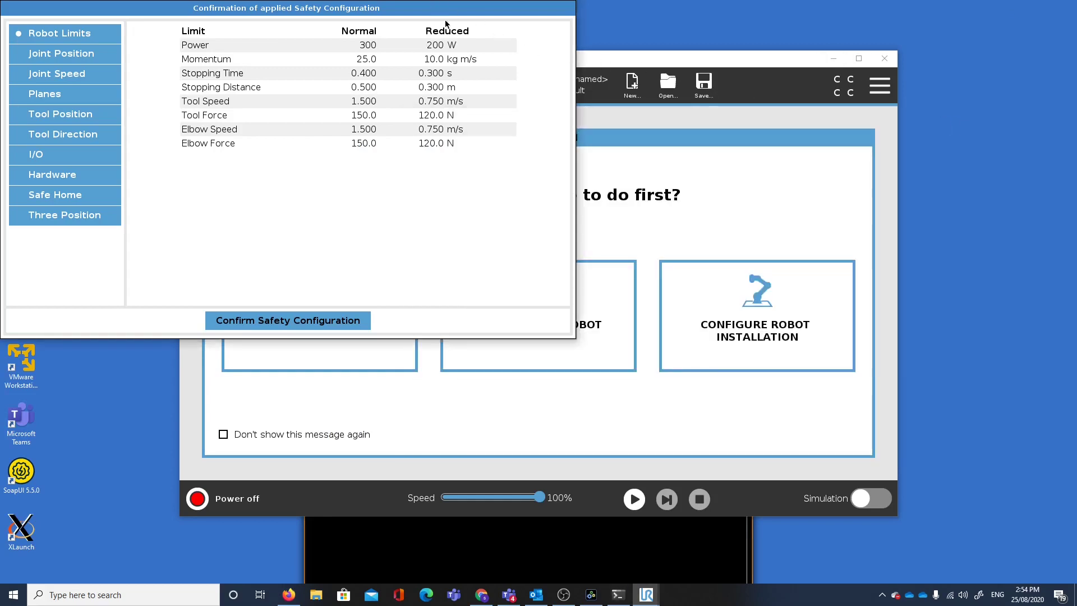
left_click(315, 320)
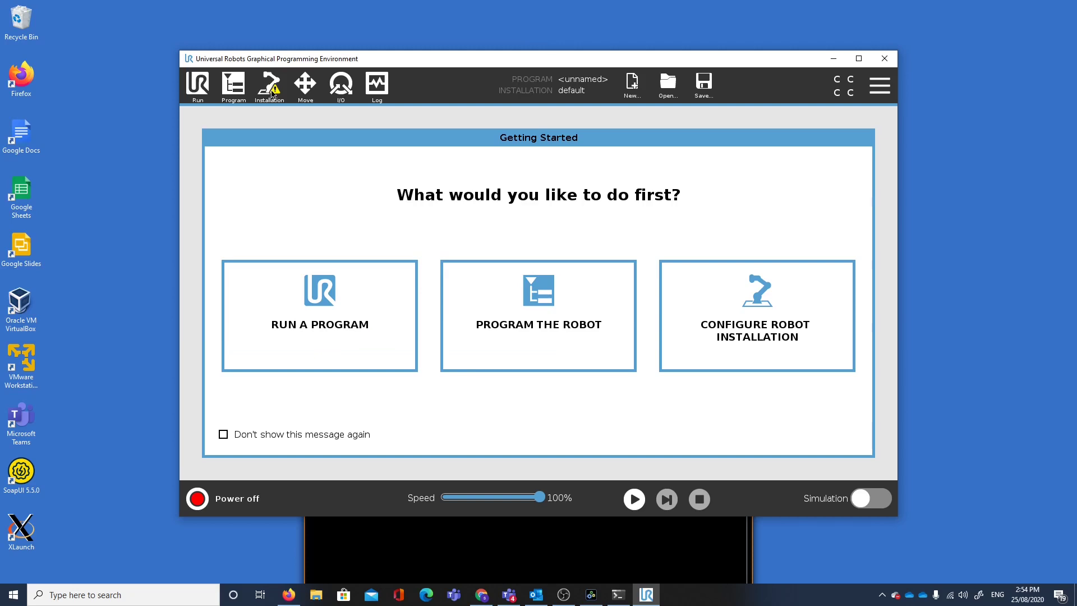
Power on the simulated robot, release its brakes, and exit the Initialize screen
left_click(220, 501)
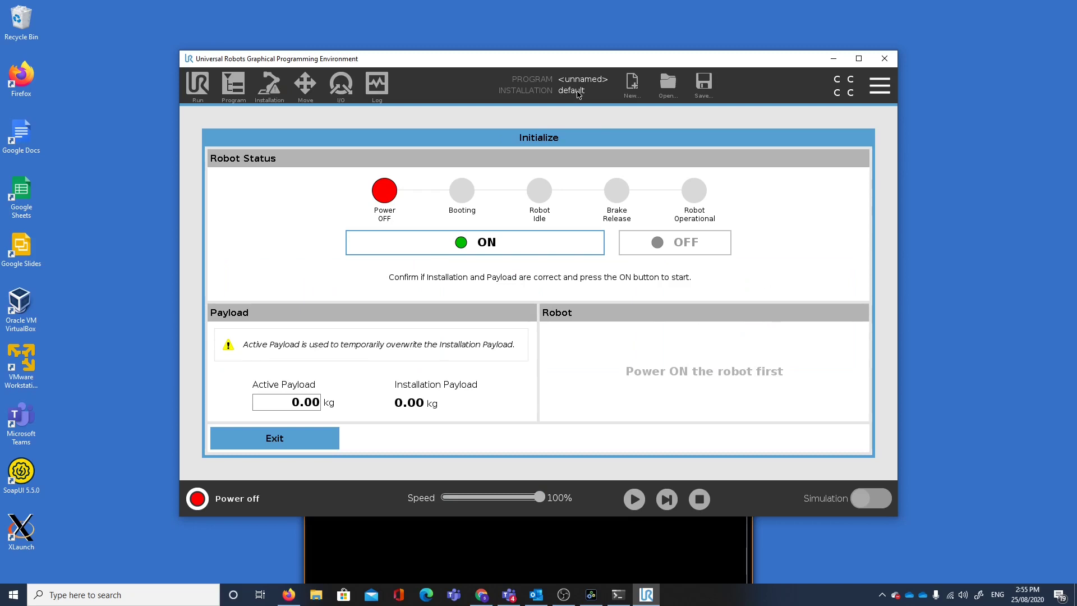
left_click(478, 243)
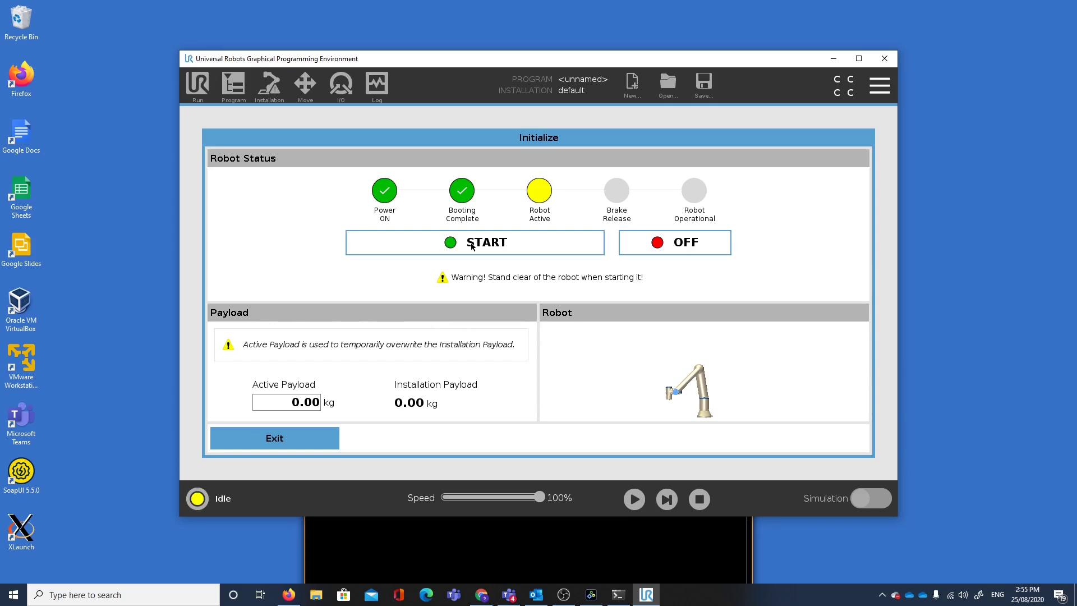
left_click(487, 245)
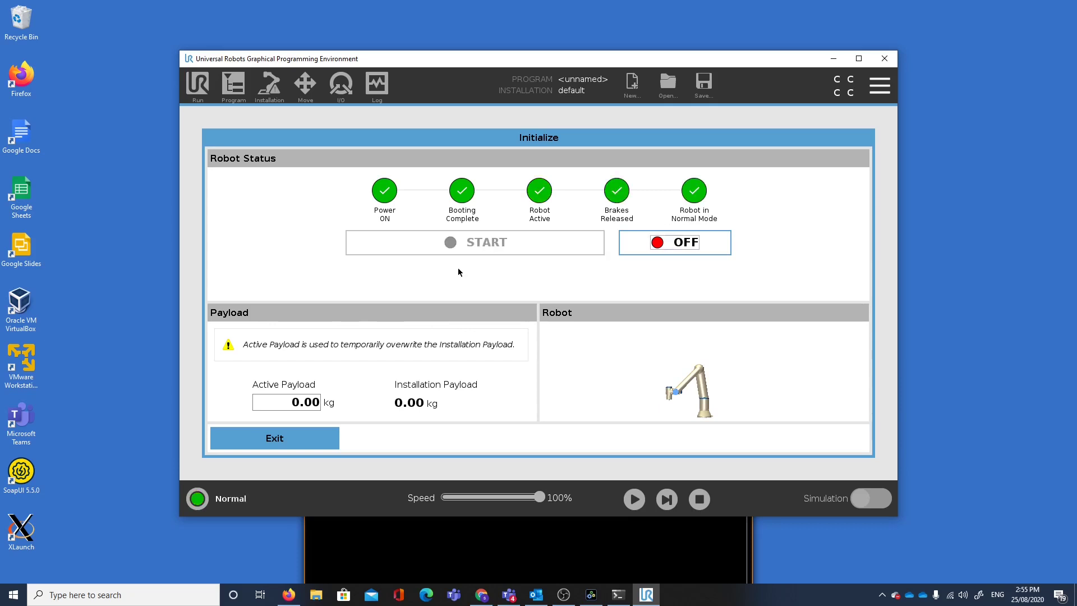
left_click(296, 438)
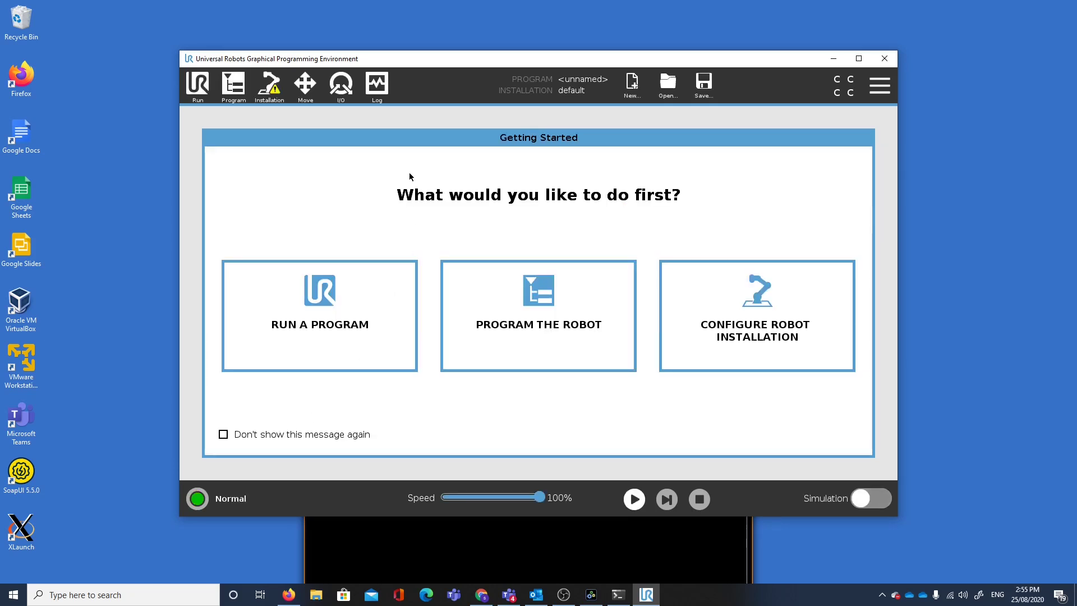
On the Move tab, set the jogging Feature to Base
left_click(305, 84)
left_click(443, 158)
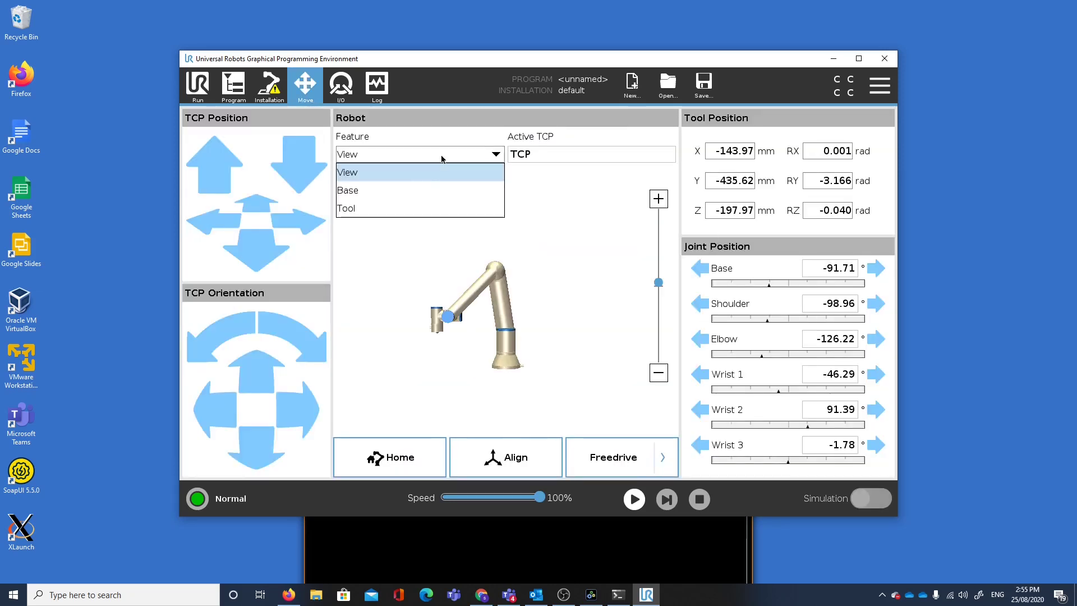
left_click(374, 190)
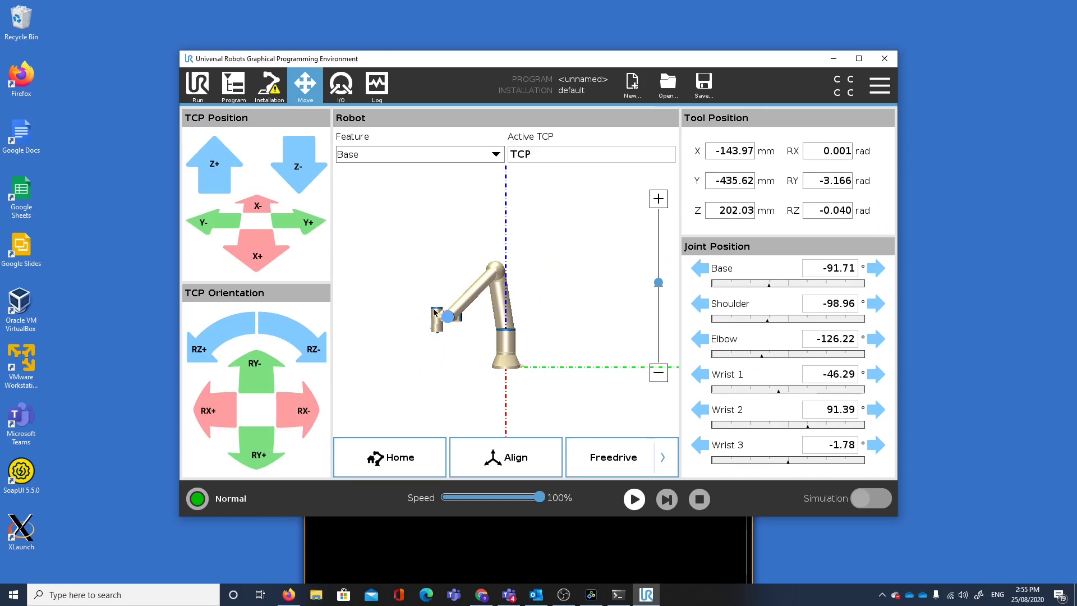
Jog the tool along X+, Z+ and Y+, dismissing the unreachable pose error
left_click(257, 263)
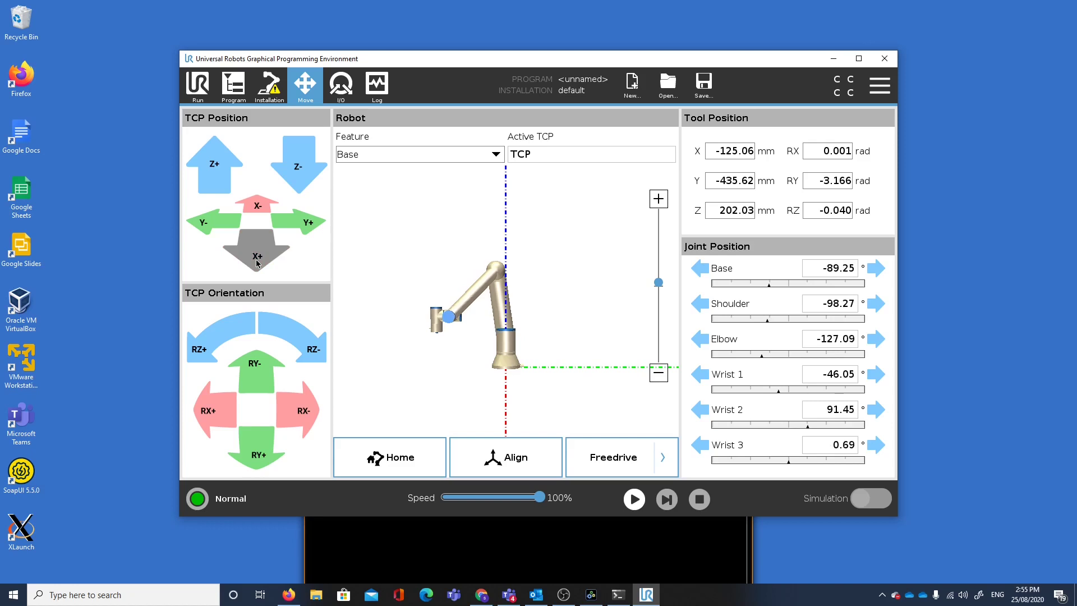
left_click_drag(257, 263, 257, 263)
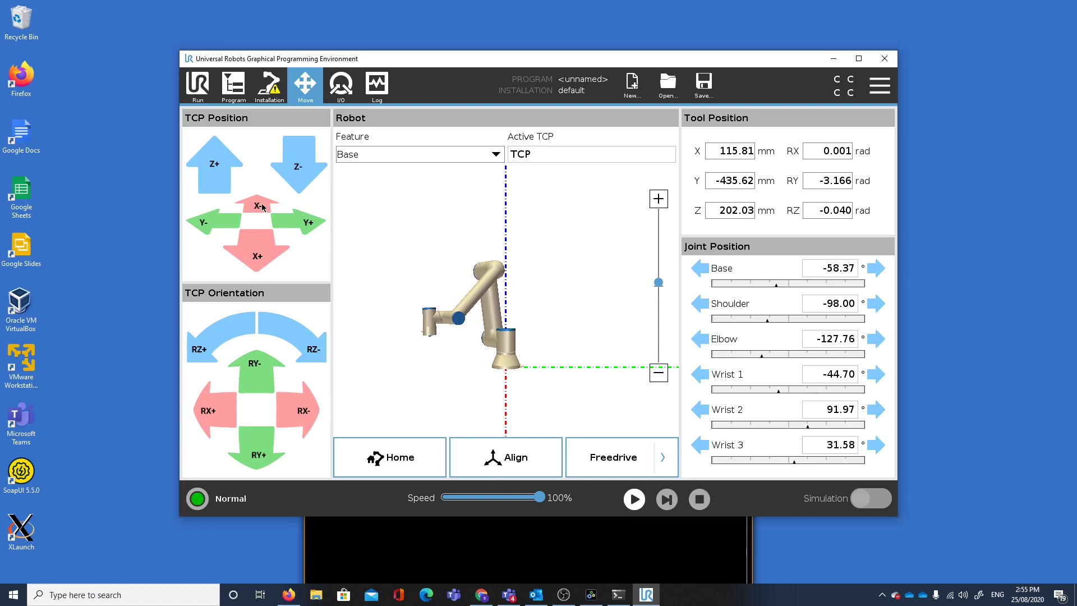
left_click(225, 175)
left_click_drag(225, 175, 225, 175)
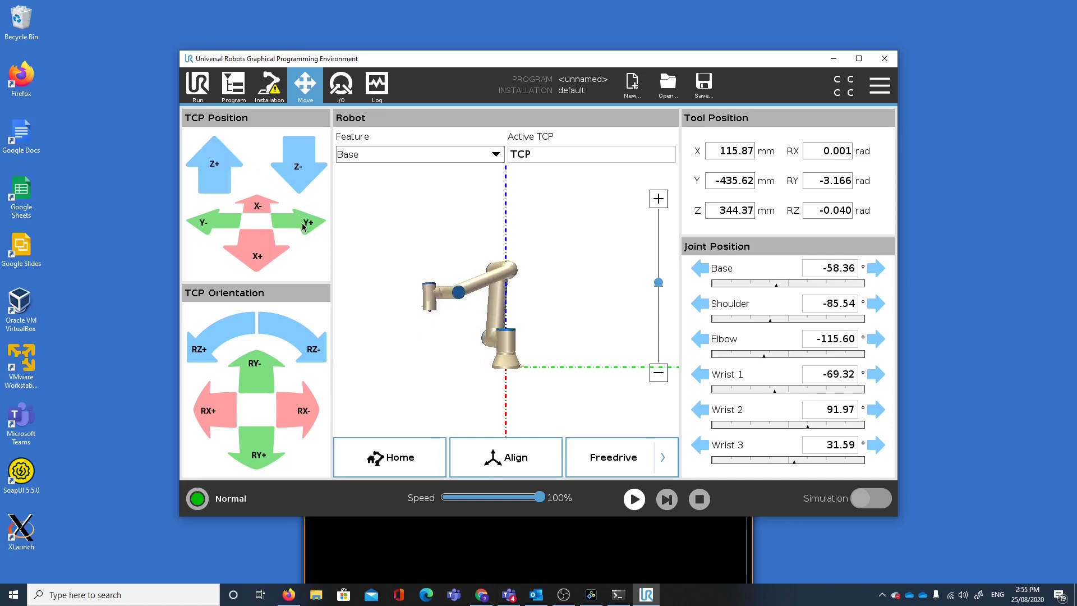
left_click_drag(303, 227, 312, 227)
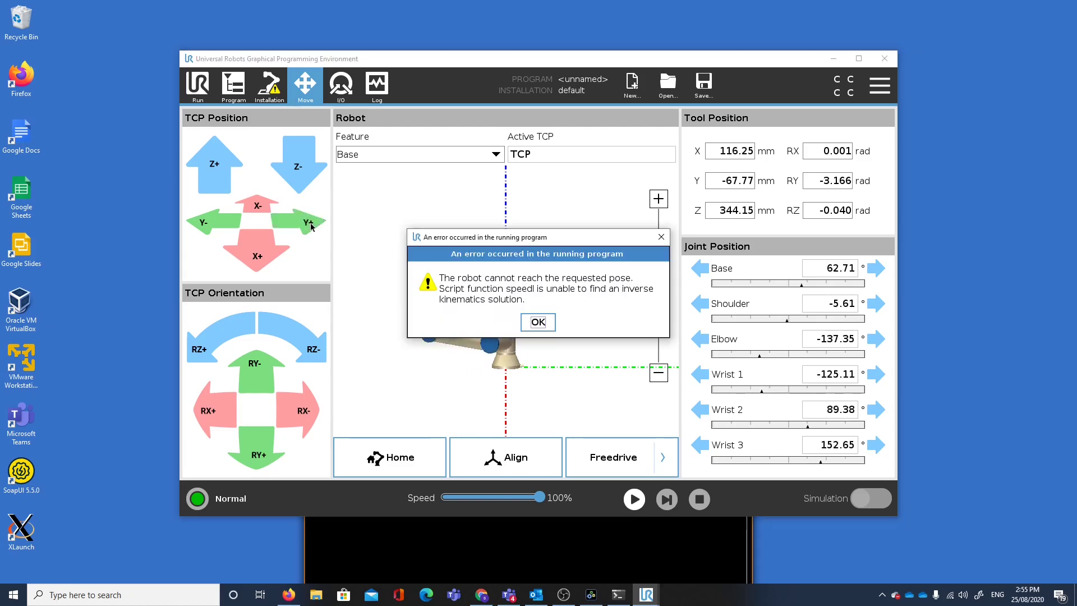
left_click(540, 322)
Keep jogging along X, Y and Z until the tool reaches X 152.65, Z 554.47 mm
left_click_drag(266, 255, 266, 255)
left_click_drag(259, 207, 259, 207)
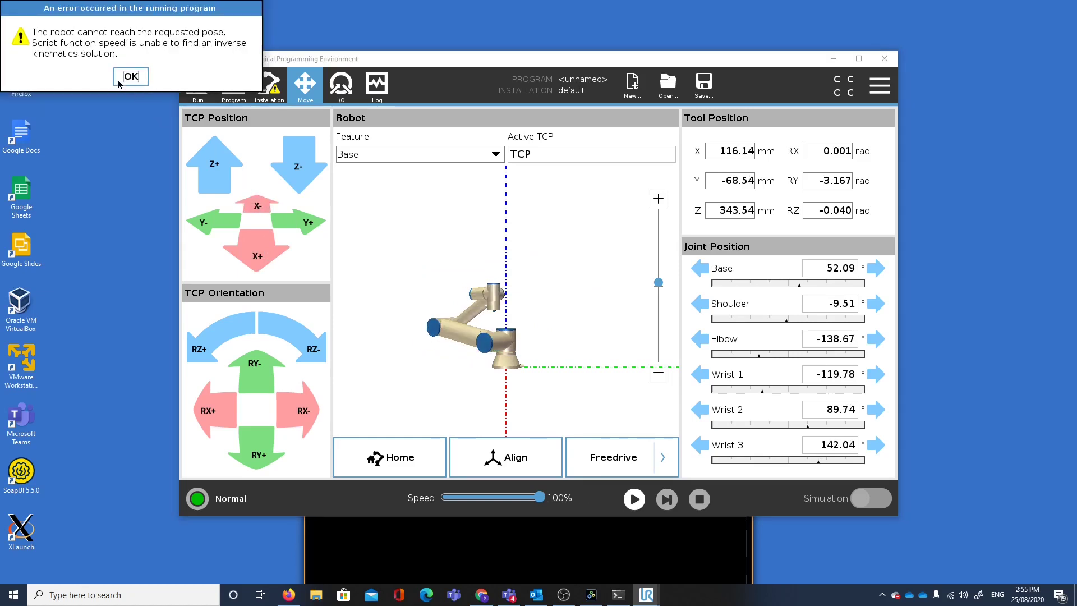
left_click(120, 82)
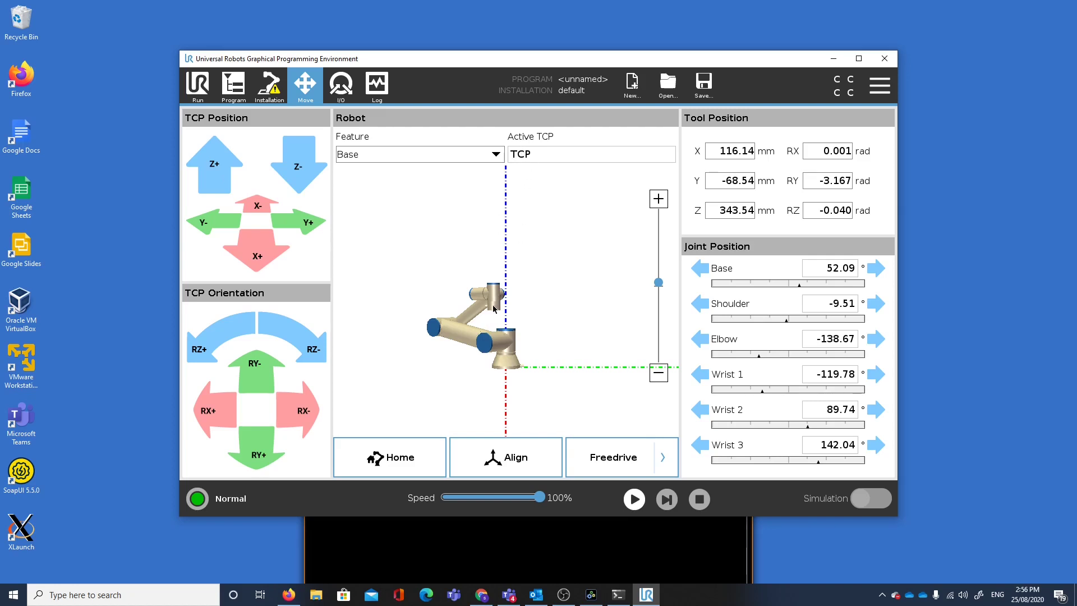
left_click(313, 224)
left_click(537, 320)
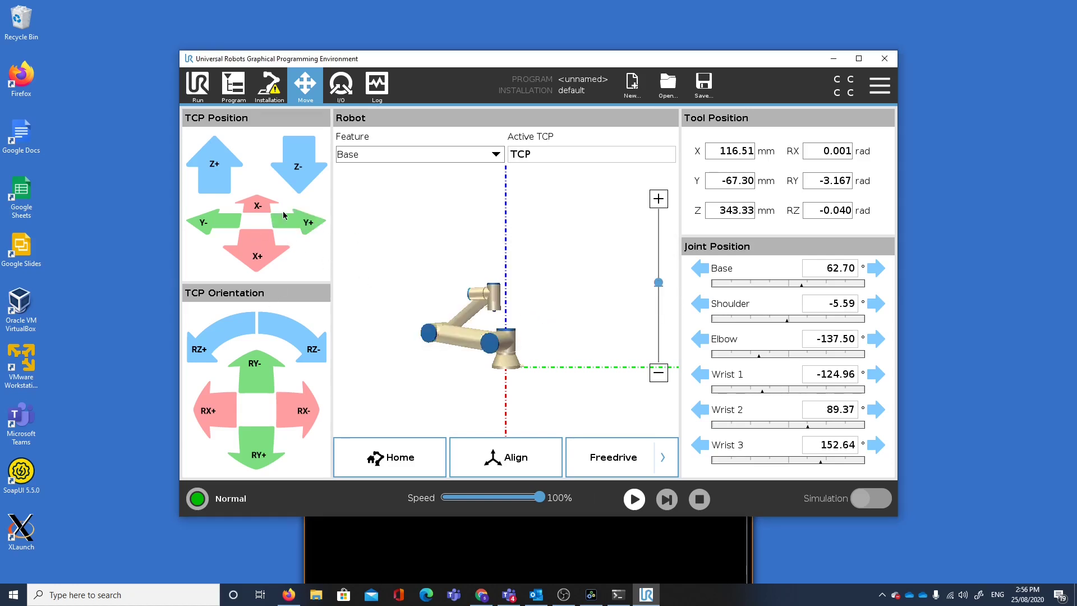
left_click(218, 177)
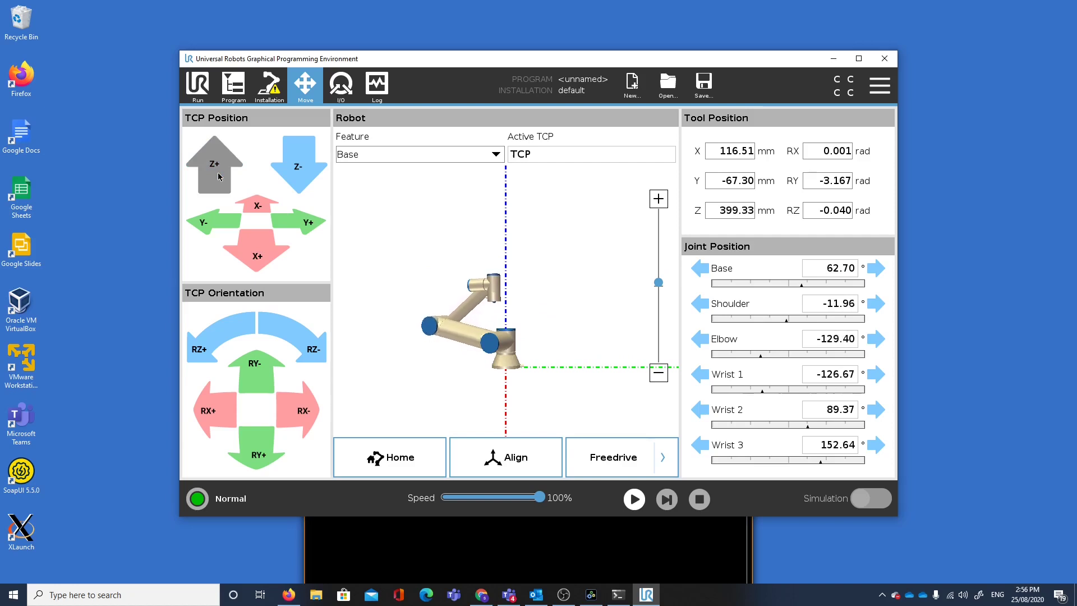
left_click_drag(218, 176, 218, 177)
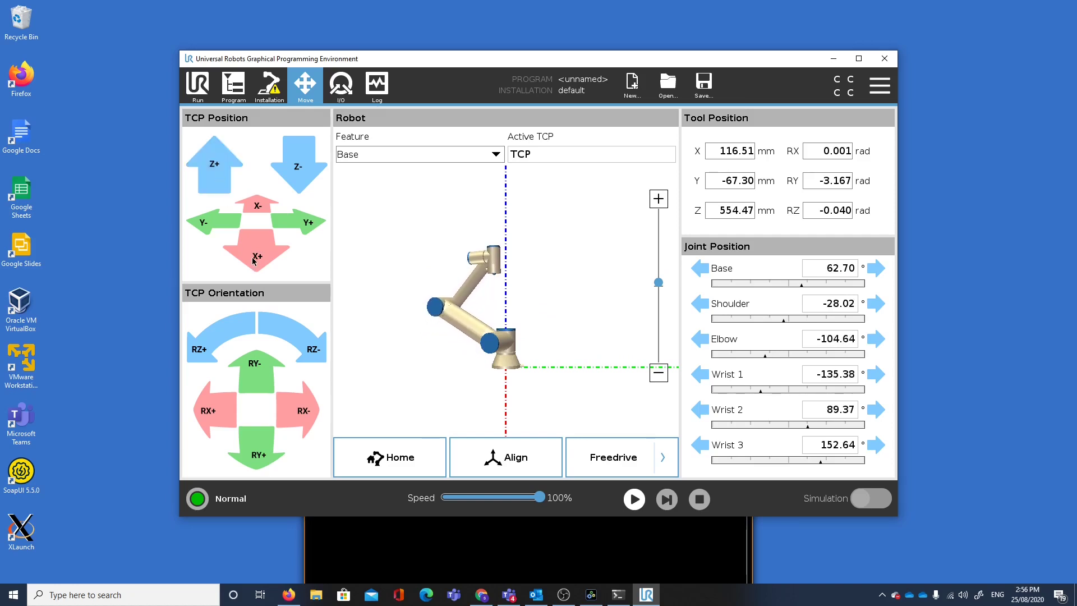
left_click_drag(253, 261, 253, 261)
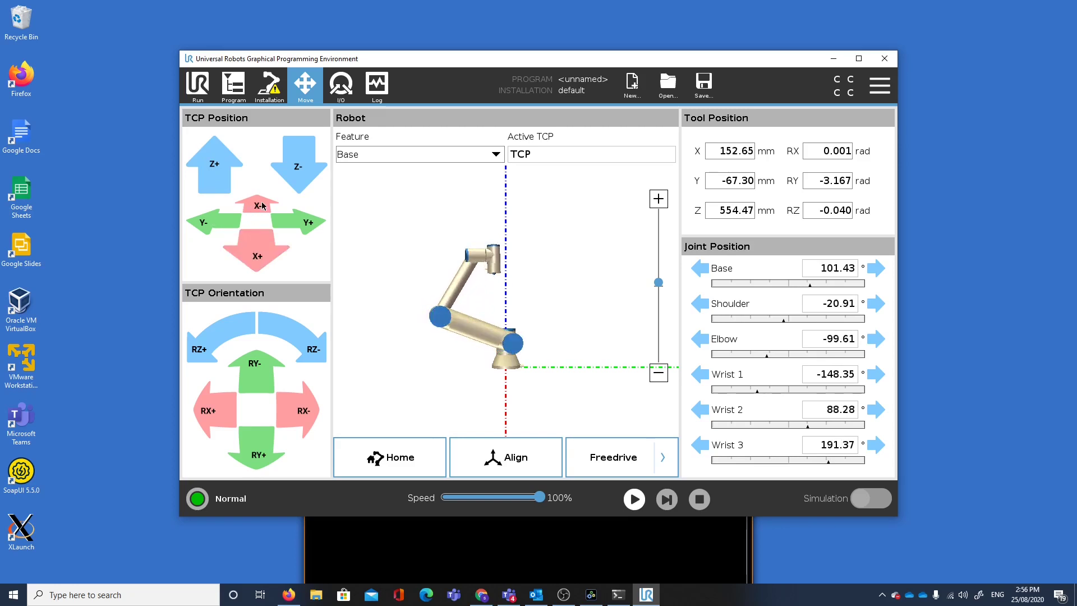
Dismiss the inverse kinematics error and adjust the Elbow, Shoulder and Base joints
left_click_drag(262, 206, 262, 205)
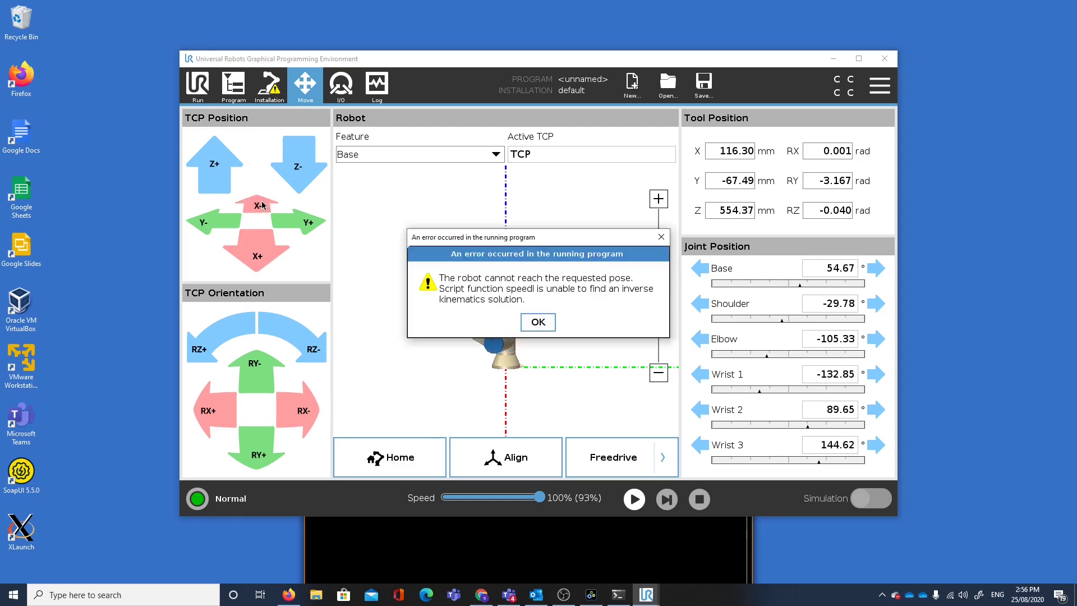
left_click(540, 322)
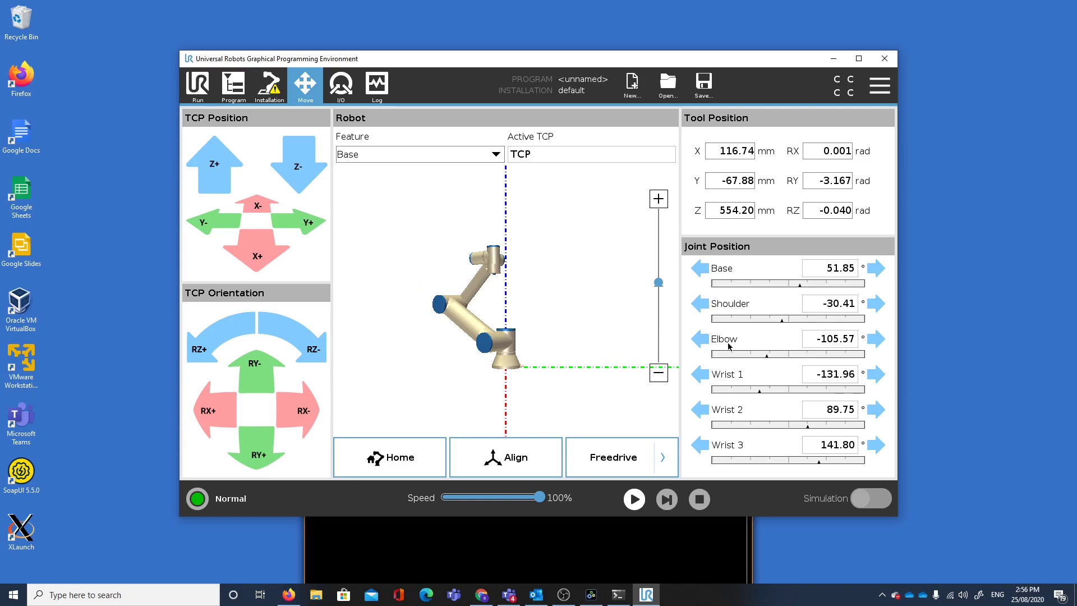
left_click(876, 340)
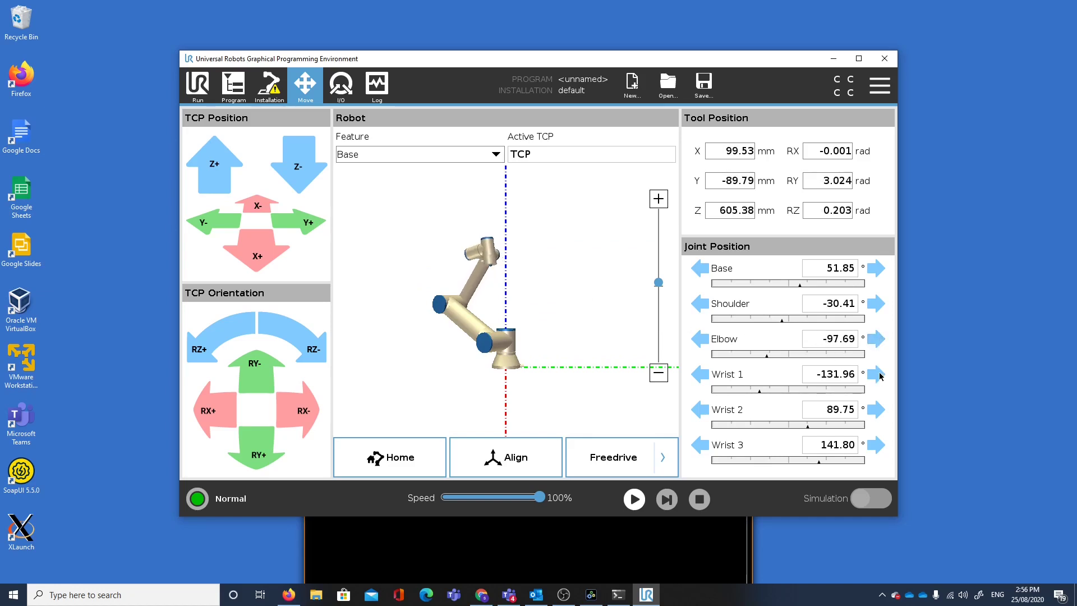
left_click(878, 307)
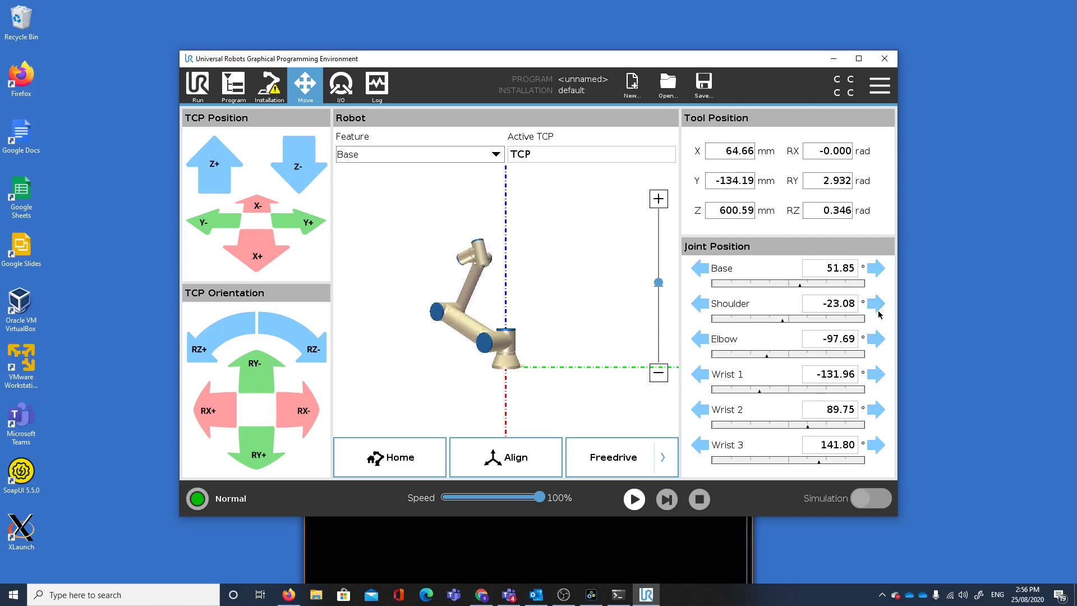
left_click(698, 307)
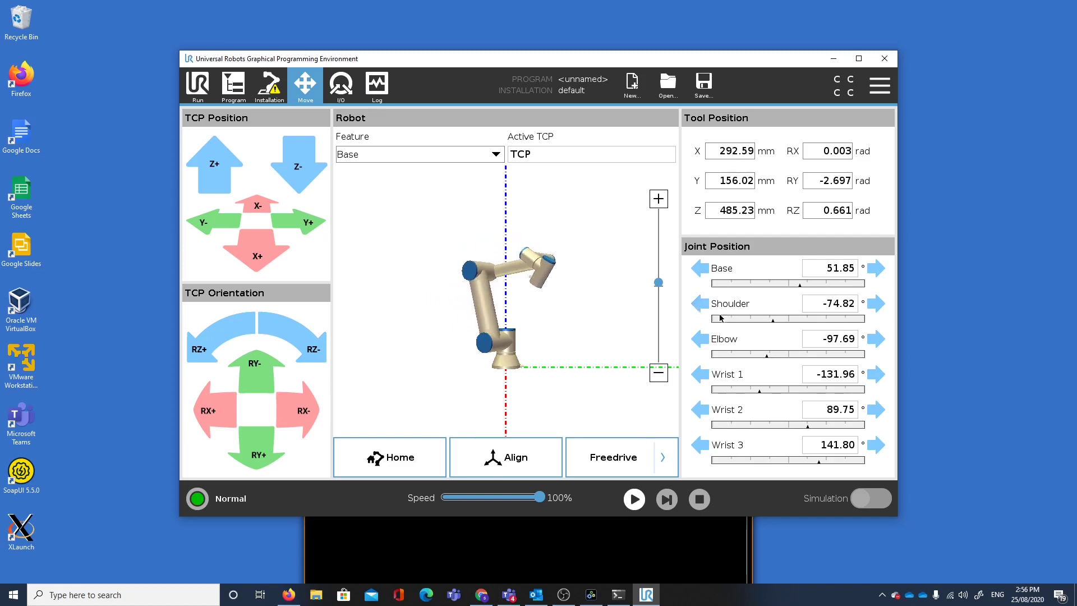
left_click(704, 272)
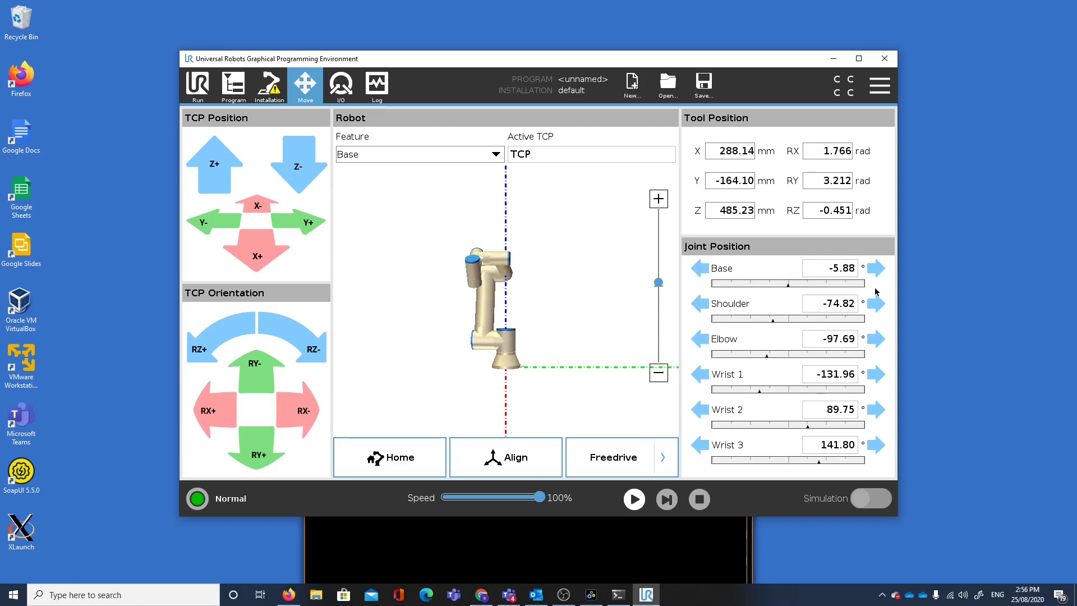
Raise Wrist 1 and jog the tool along X+ and Y+ to X 576.01, Y 91.84 mm
left_click(878, 376)
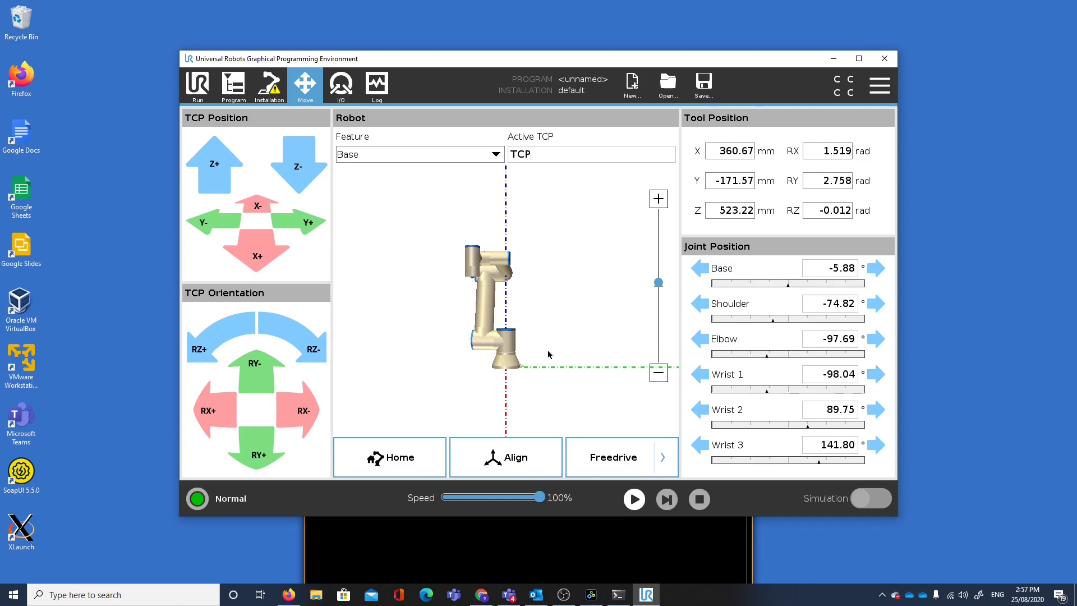
left_click(258, 258)
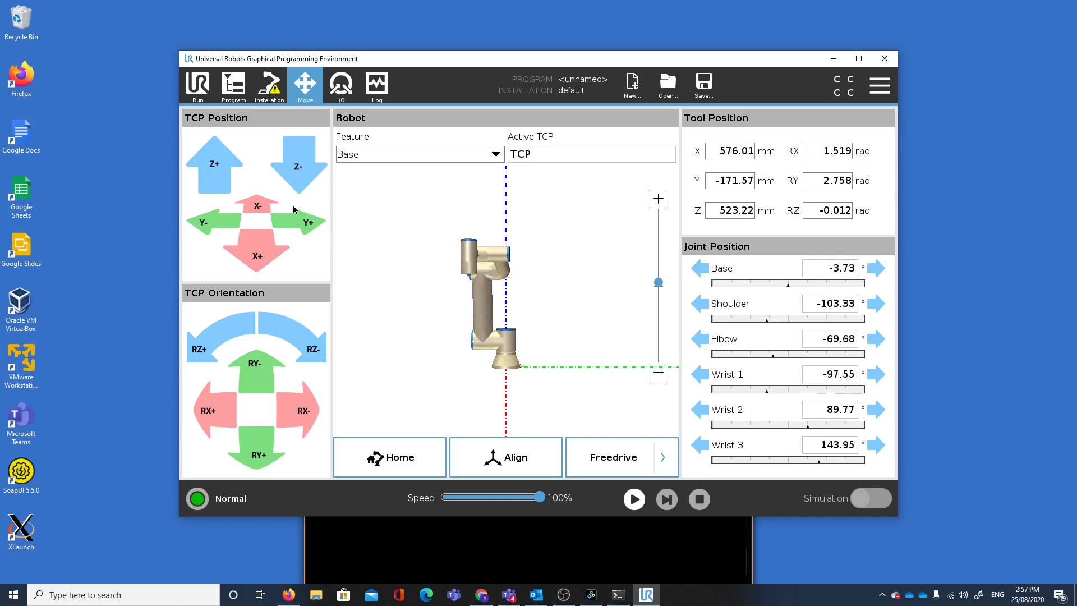
left_click(307, 224)
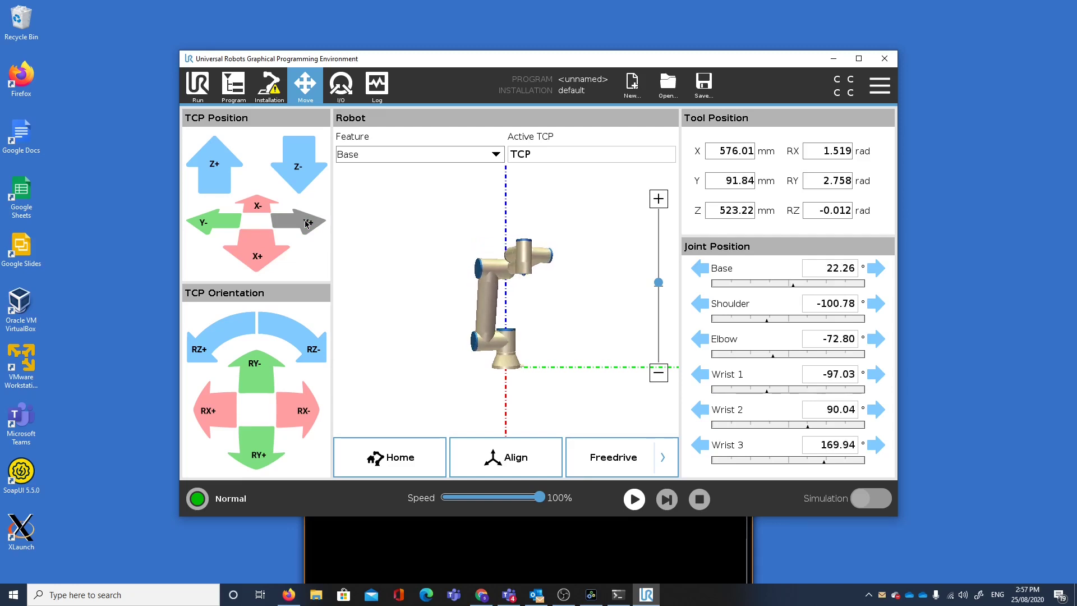
Jog the tool along Z and Y-, then rotate it about X and Y and back
left_click(213, 182)
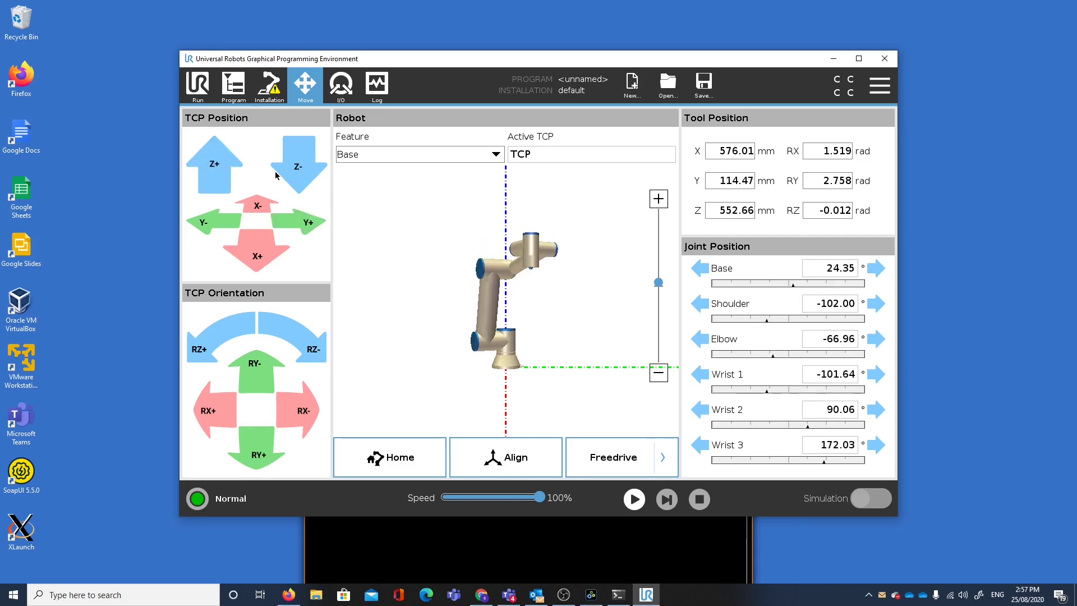
left_click(298, 171)
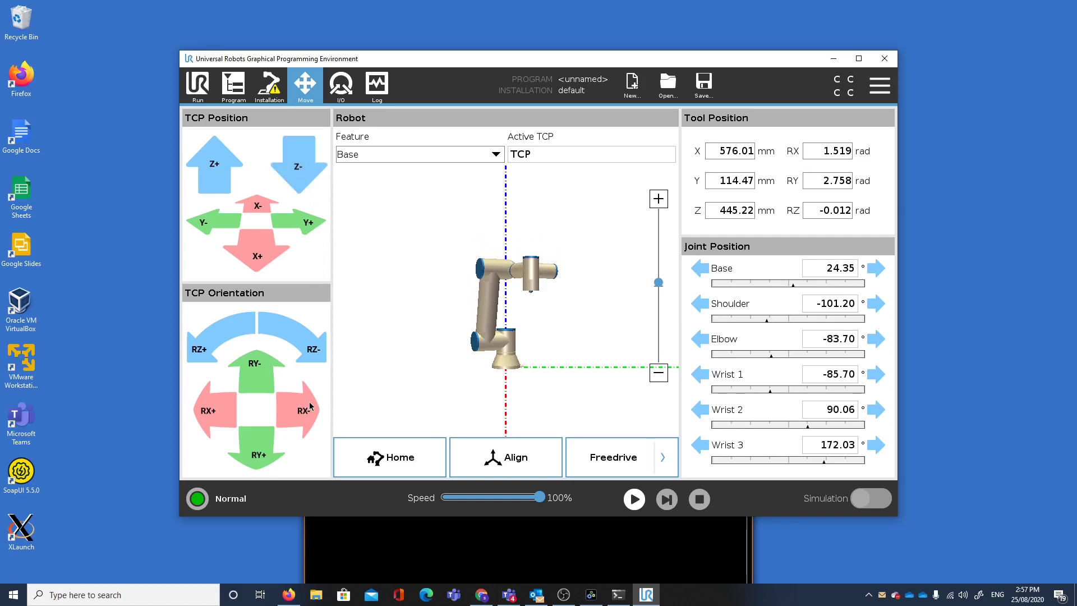
left_click(206, 227)
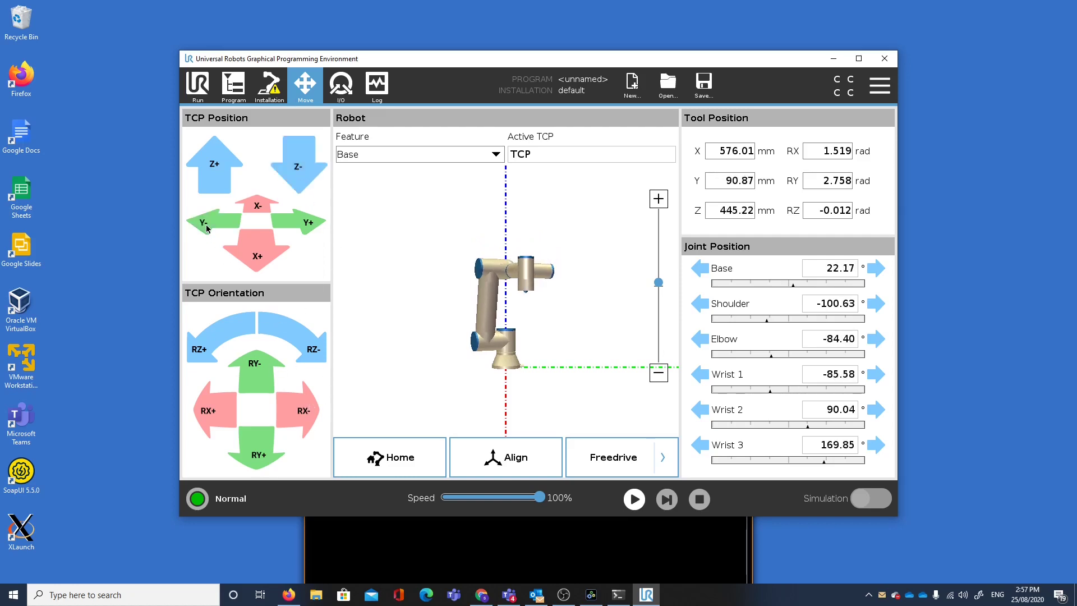
left_click(207, 228)
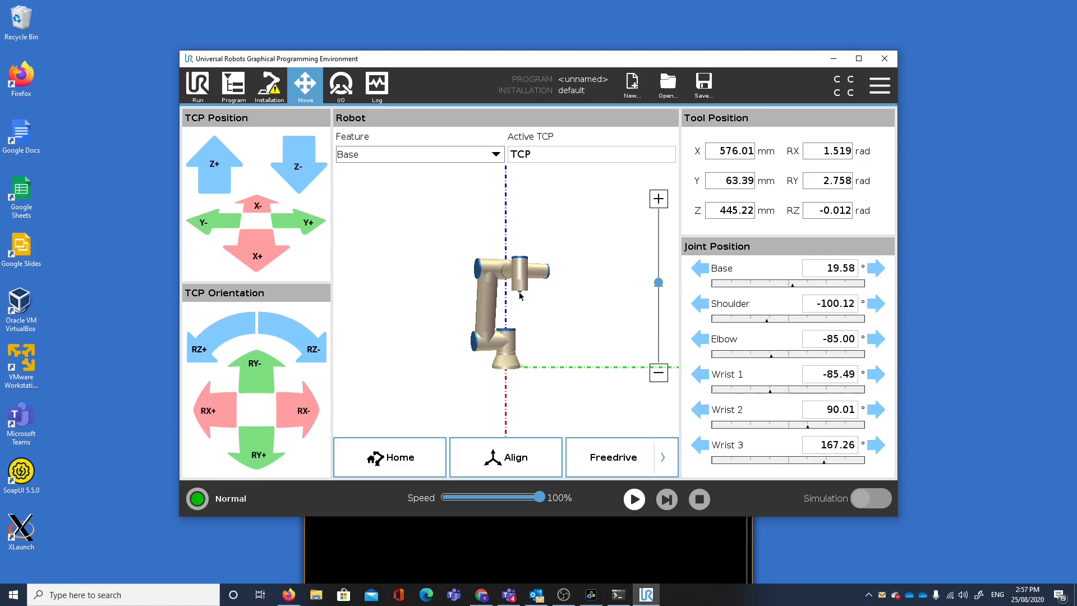
left_click(303, 411)
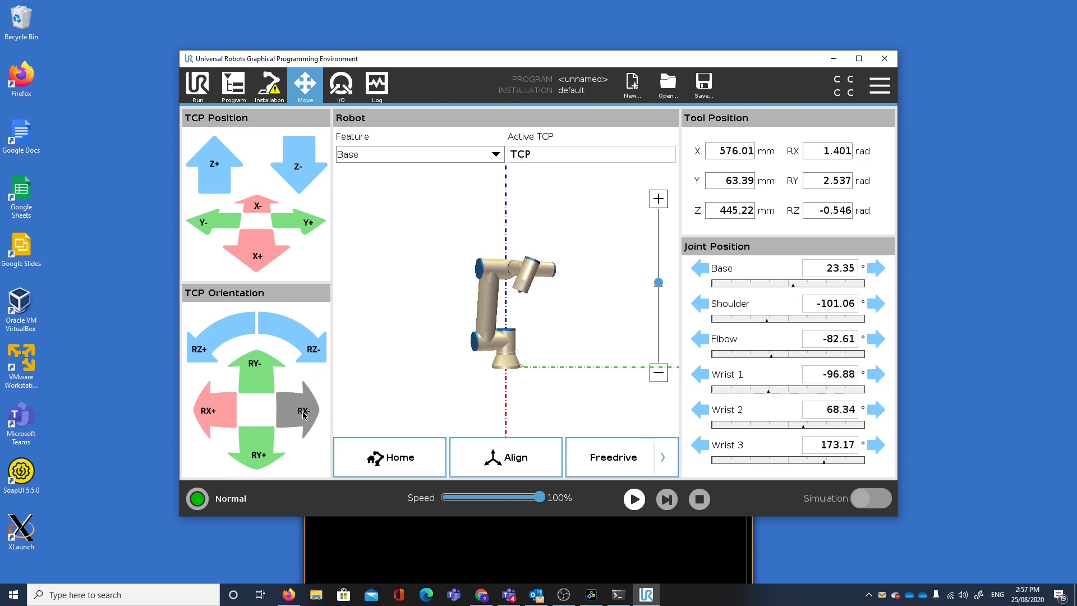
left_click(208, 412)
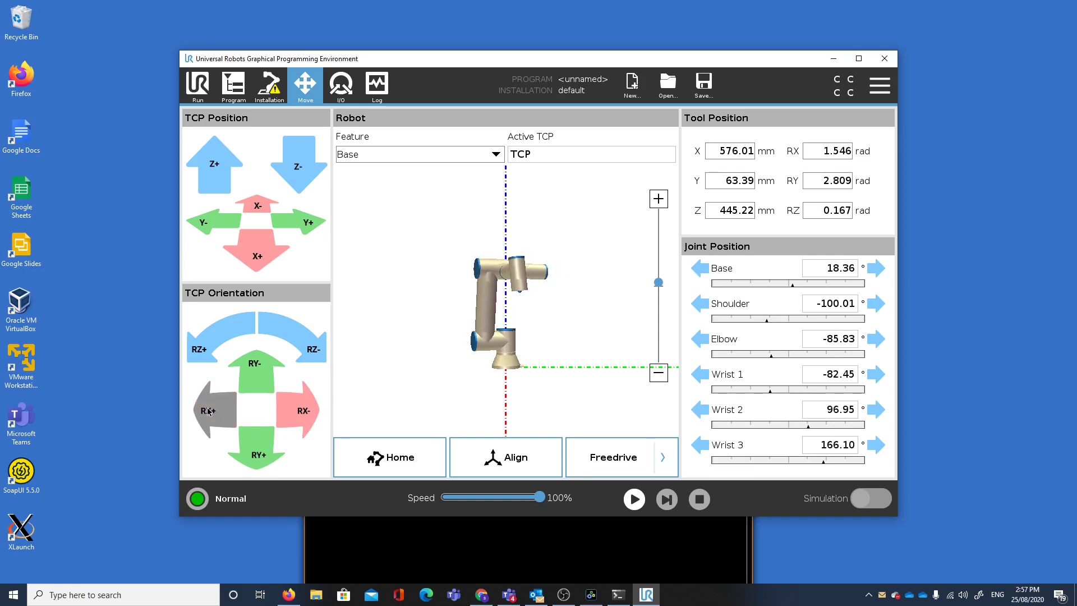
left_click(261, 455)
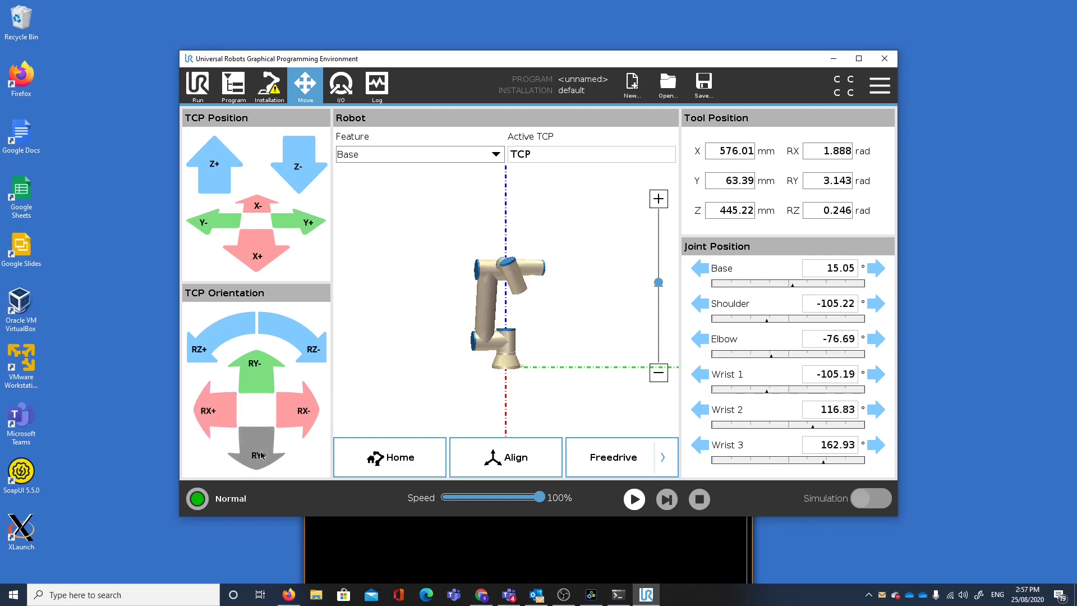
left_click(260, 372)
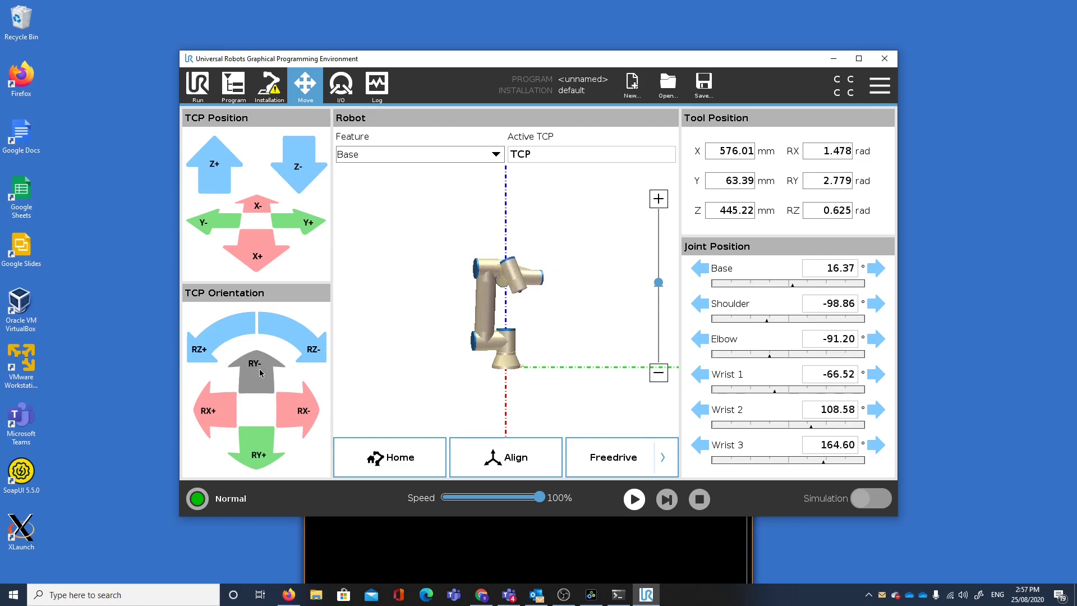
Jog the tool along Y and Z until it sits at Y 138.33, Z 455.02 mm
left_click(312, 224)
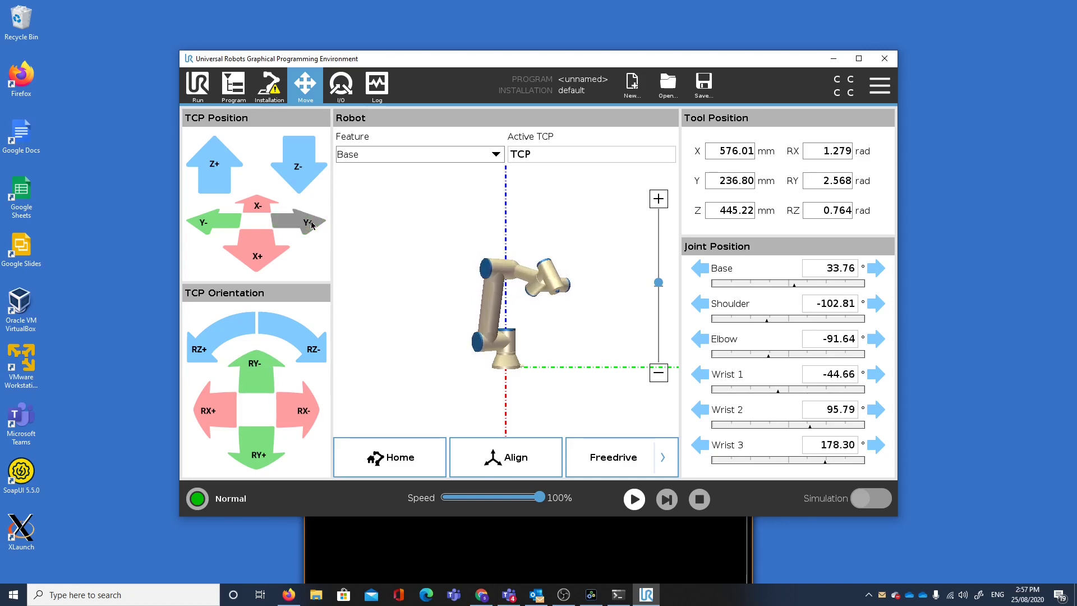
left_click(313, 225)
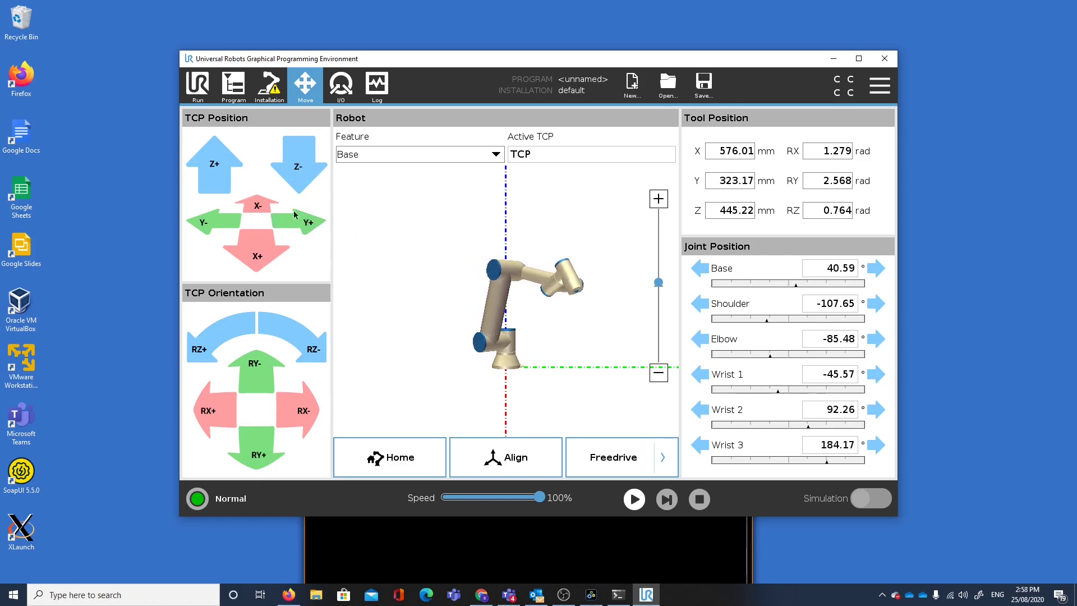
left_click(212, 227)
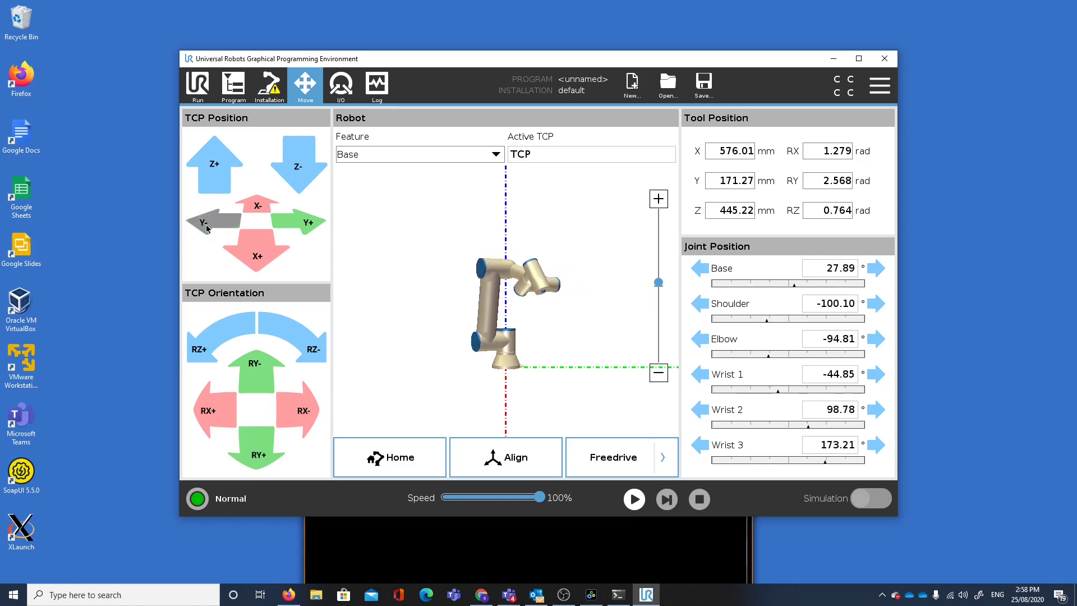
left_click(299, 176)
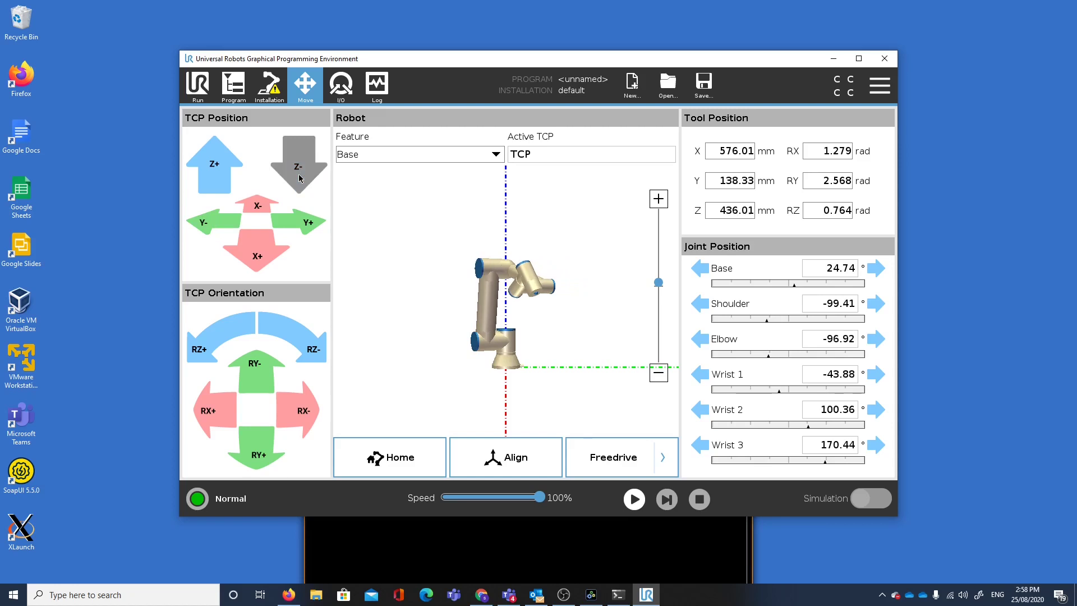
left_click(212, 166)
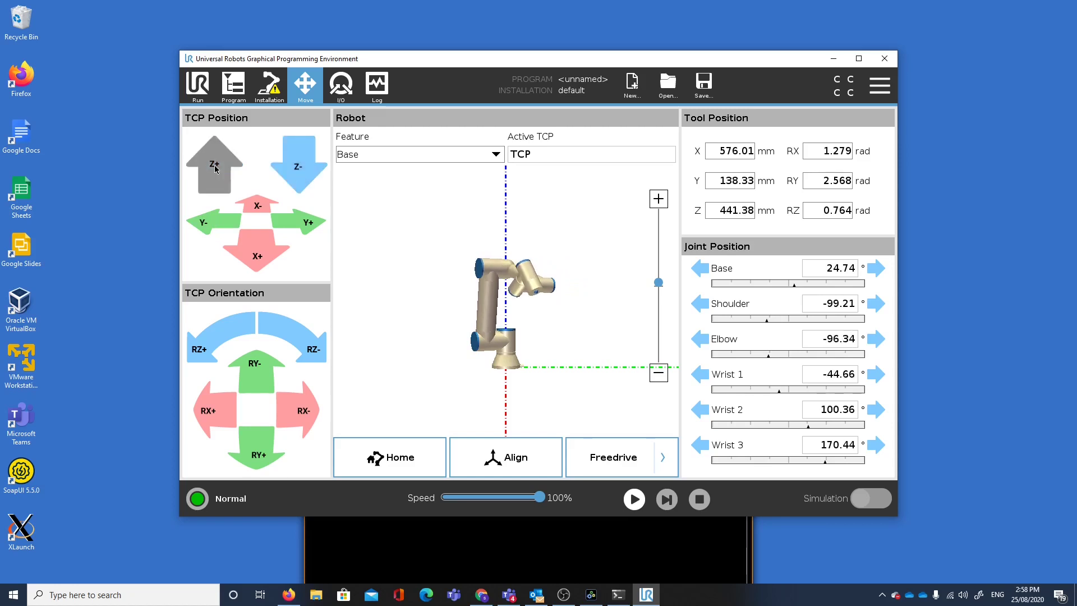
Open the tool pose editor and set the target X to 500 mm
left_click(721, 154)
left_click(788, 170)
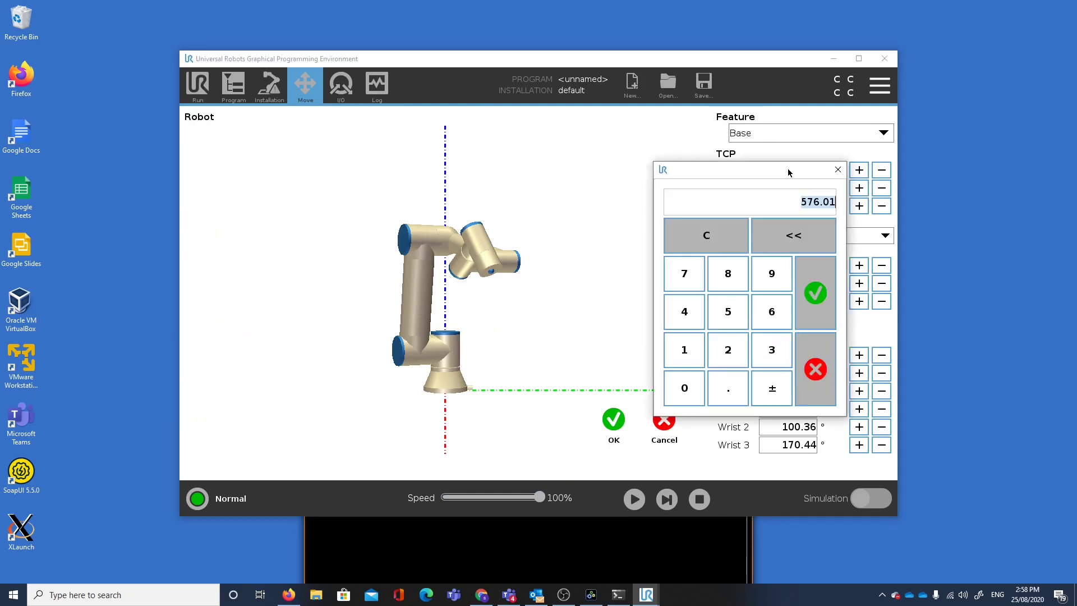
left_click(730, 317)
left_click(685, 387)
left_click(814, 303)
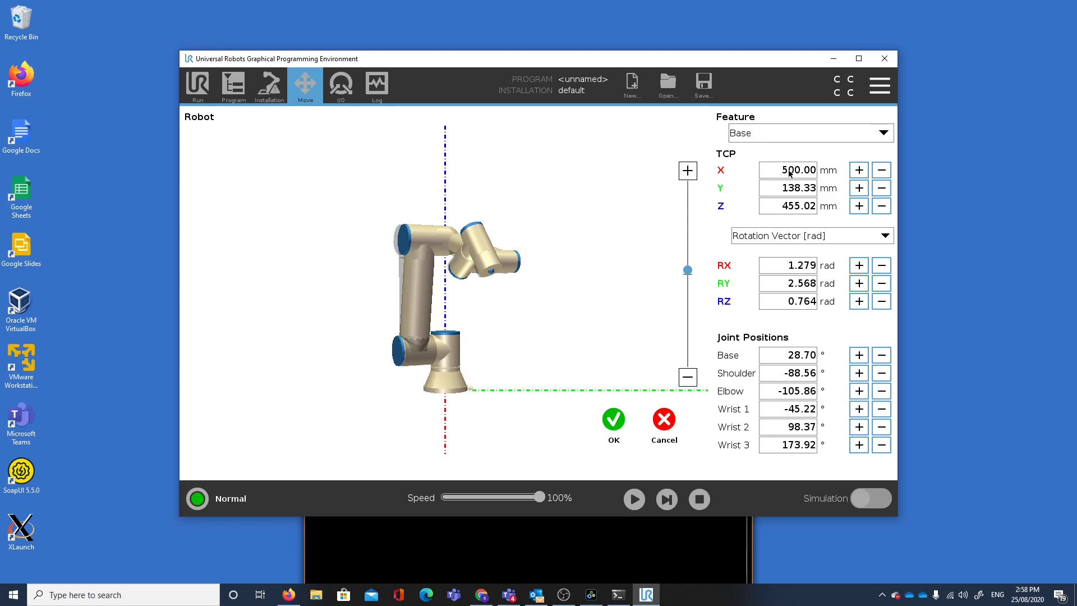
Set the target Y to 300 mm
left_click(789, 193)
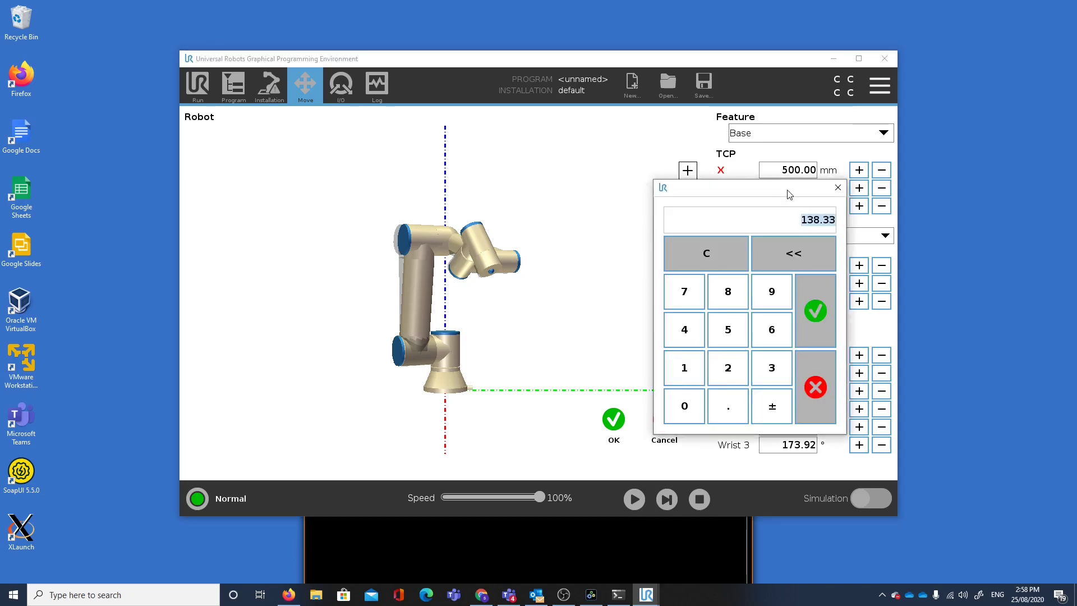
left_click_drag(790, 193, 698, 178)
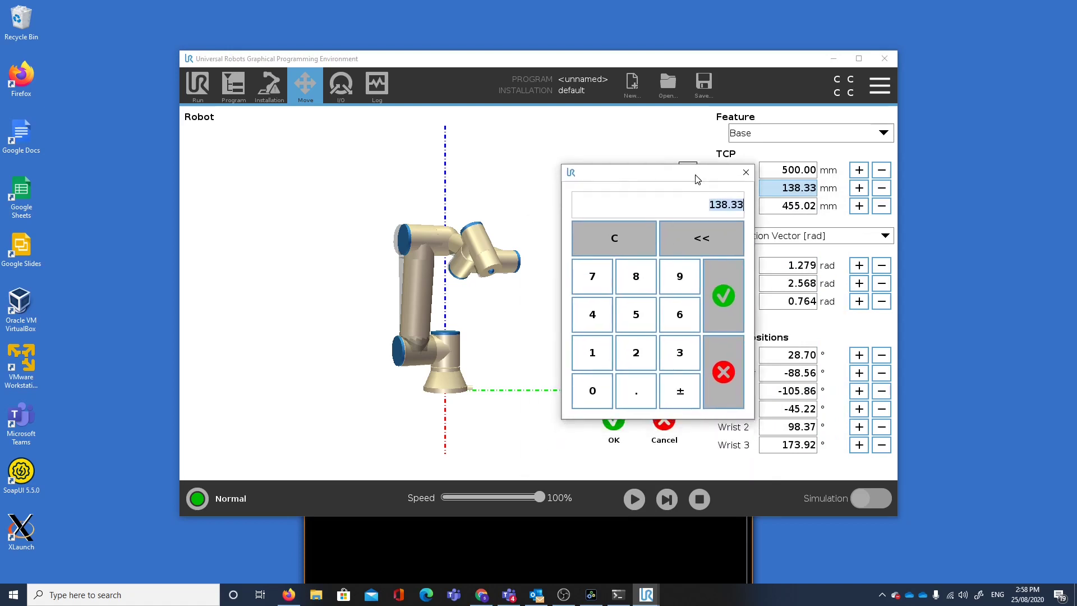
left_click(671, 357)
left_click(594, 390)
left_click(595, 391)
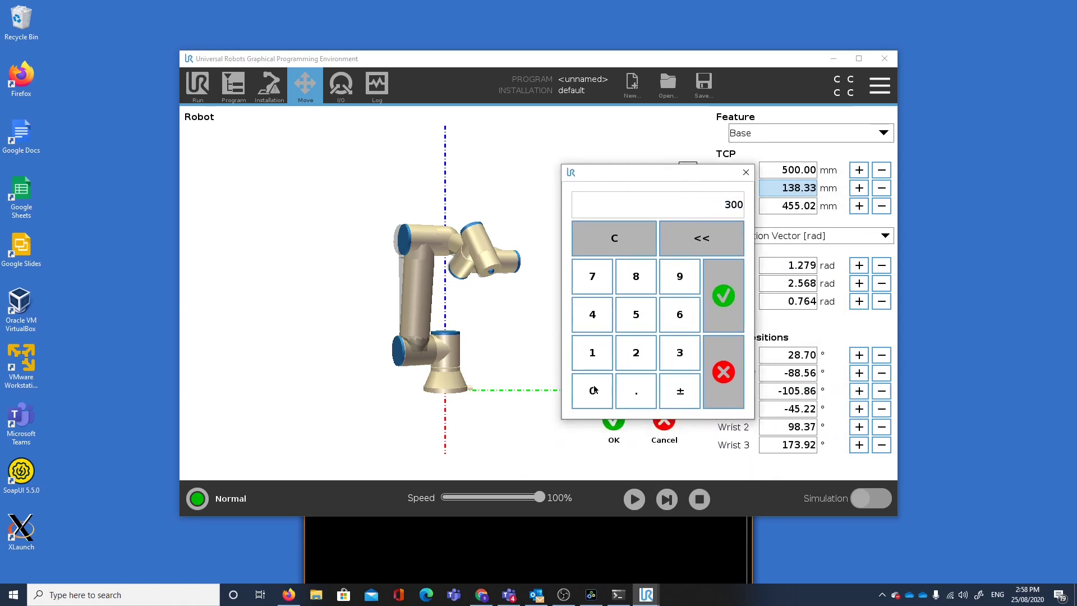
left_click(716, 299)
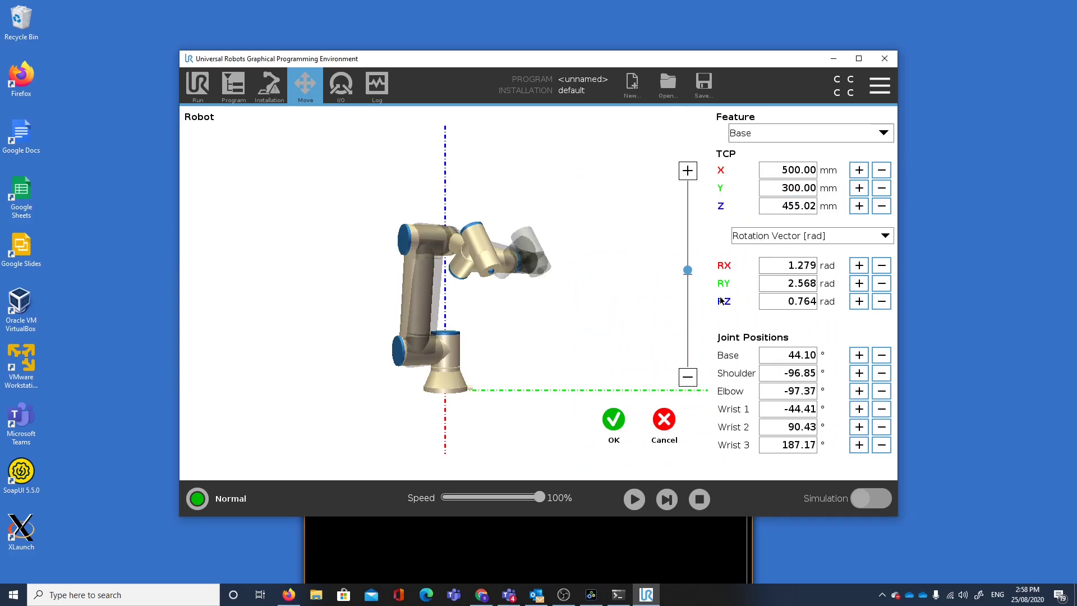
Set the target Z to 50 mm, correcting a mistaken entry, and accept the pose
left_click(792, 209)
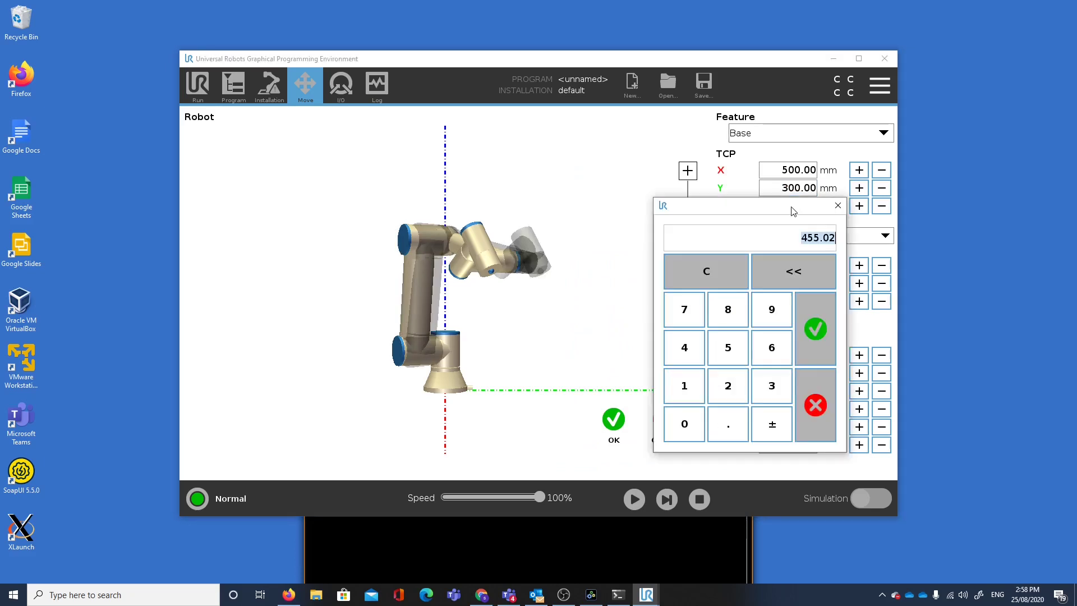
left_click(738, 352)
left_click(735, 430)
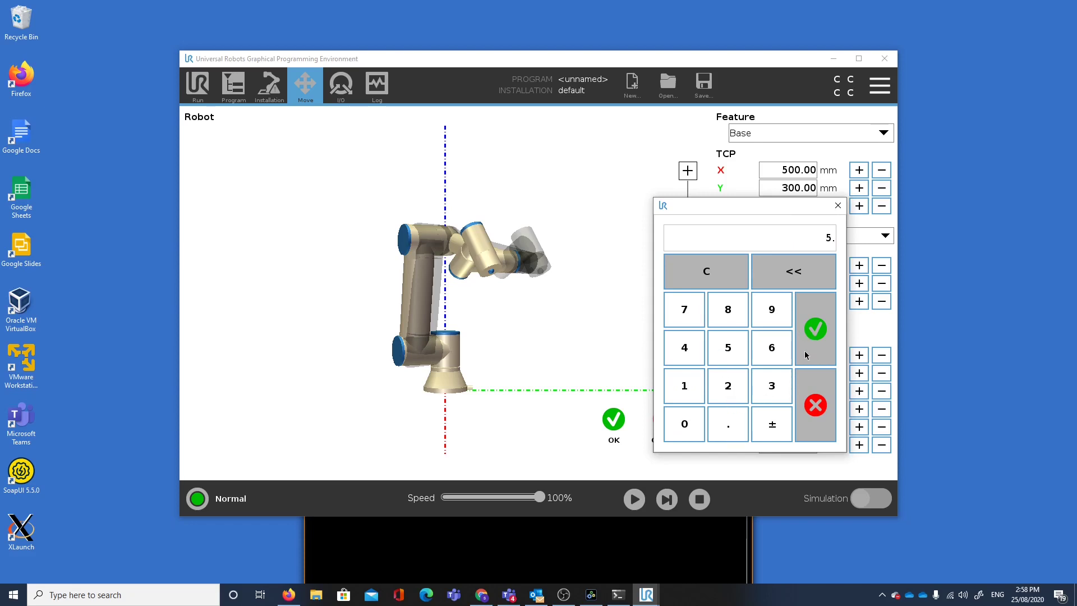
left_click(808, 408)
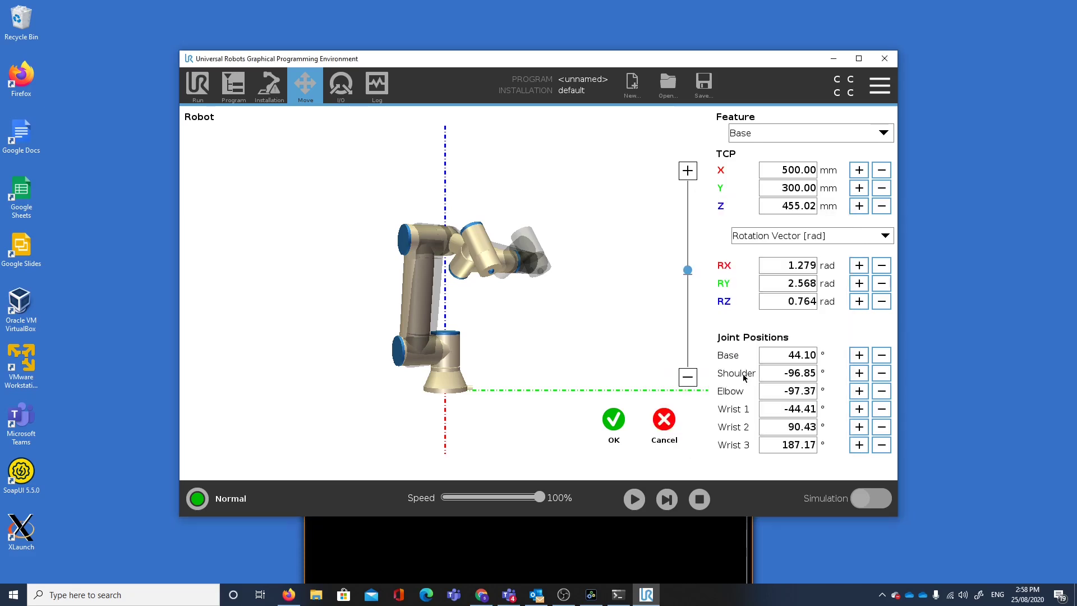
left_click(787, 206)
left_click(728, 347)
left_click(685, 423)
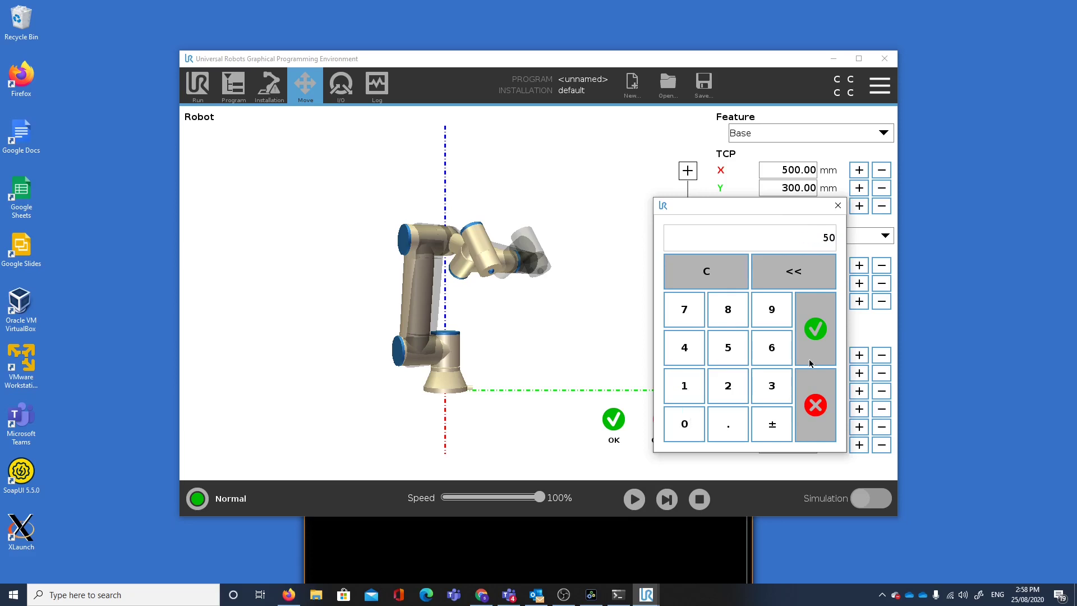
left_click(812, 345)
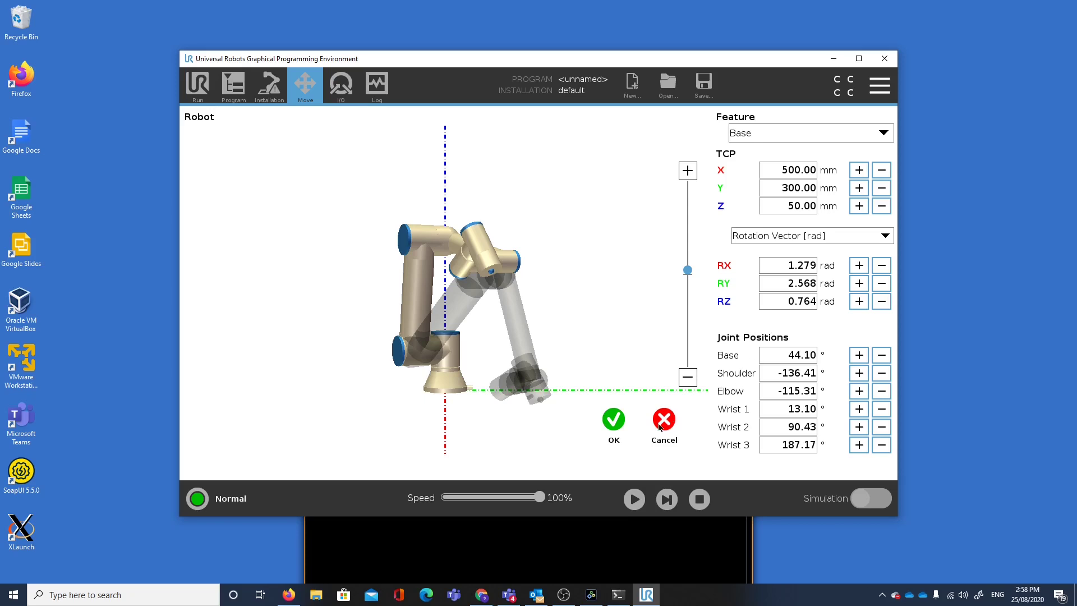
left_click(613, 425)
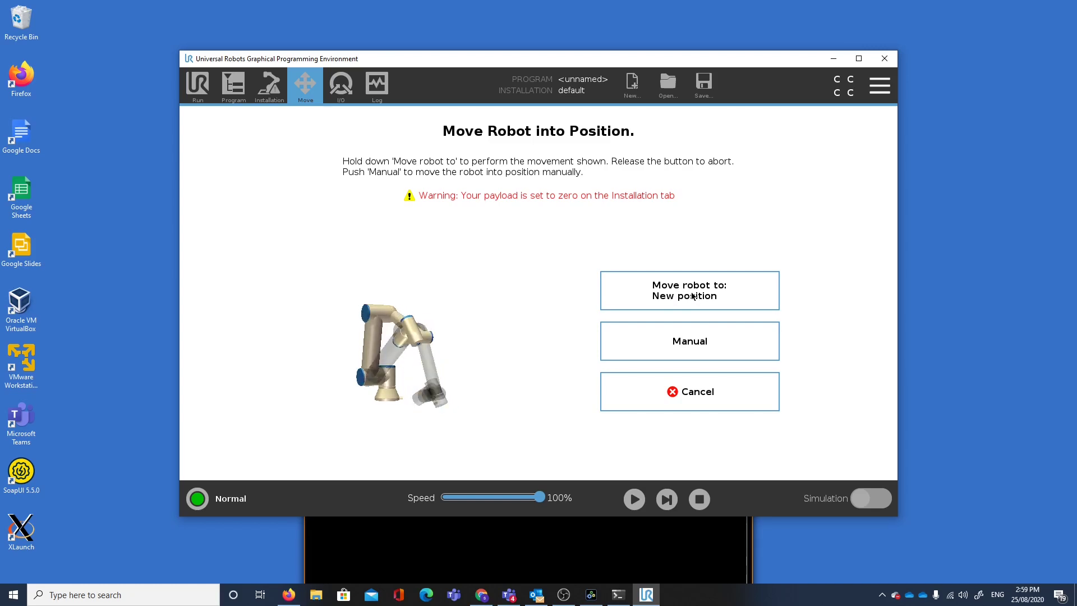
Hold 'Move robot to: New position' until the tool reaches X 500, Y 300, Z 50 mm, then continue
left_click_drag(694, 296, 694, 296)
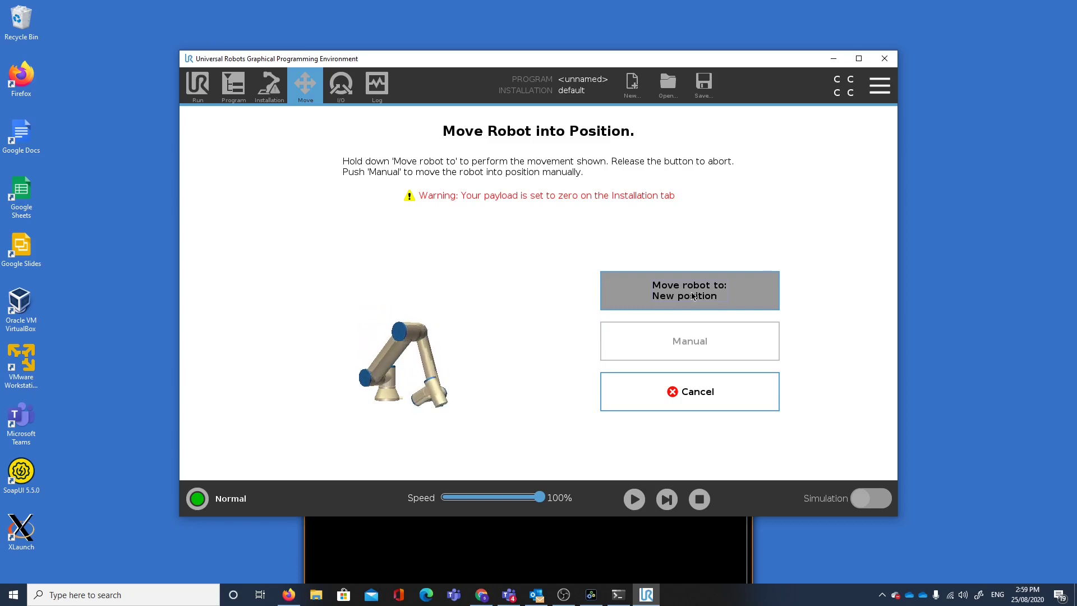
left_click_drag(694, 297, 693, 296)
left_click(692, 351)
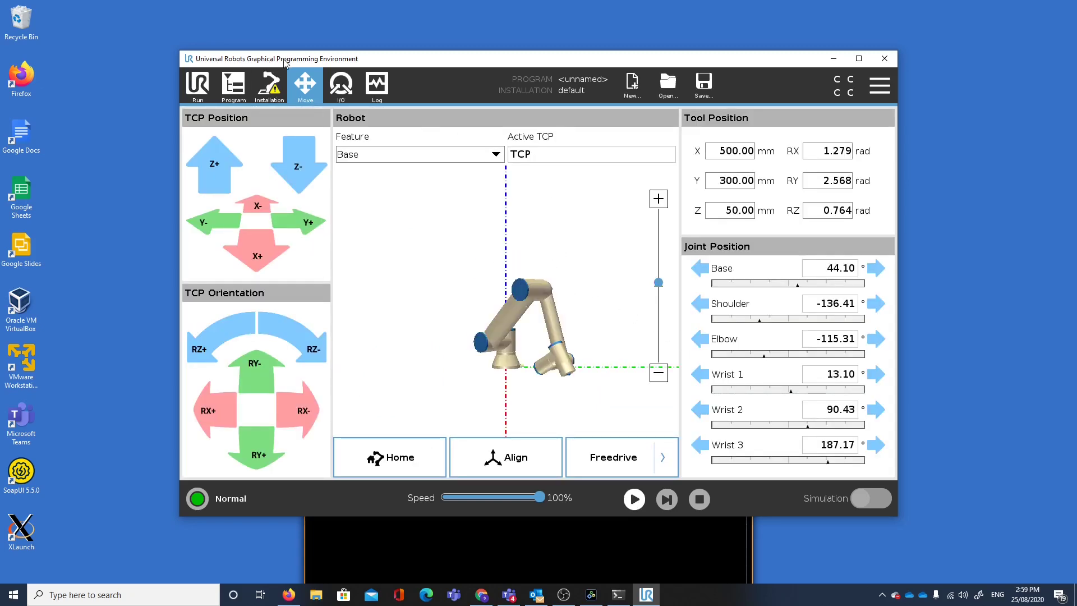
left_click_drag(285, 61, 352, 42)
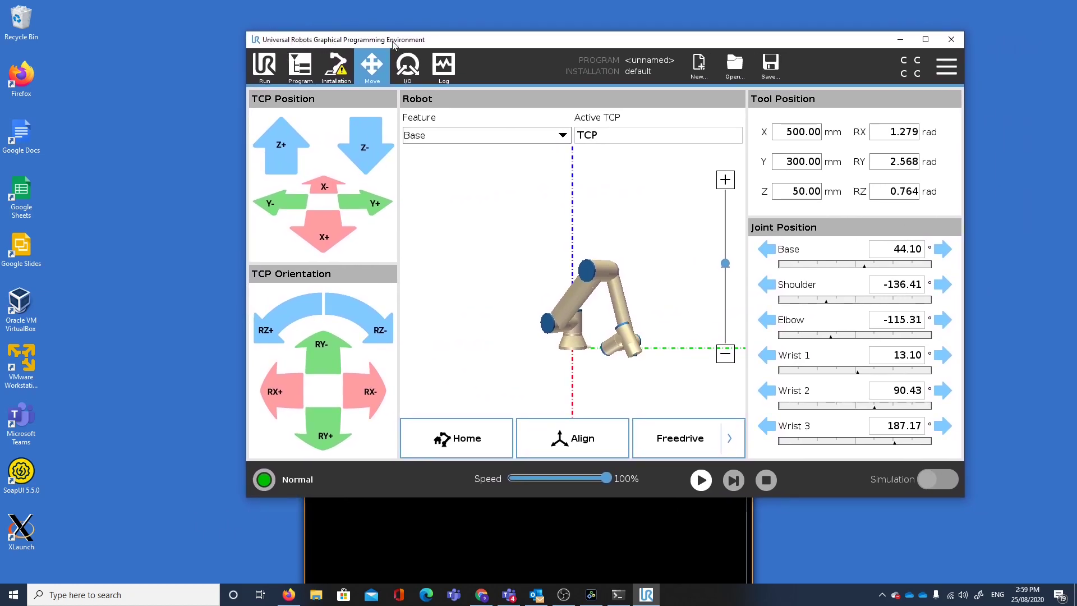
left_click_drag(471, 45, 423, 72)
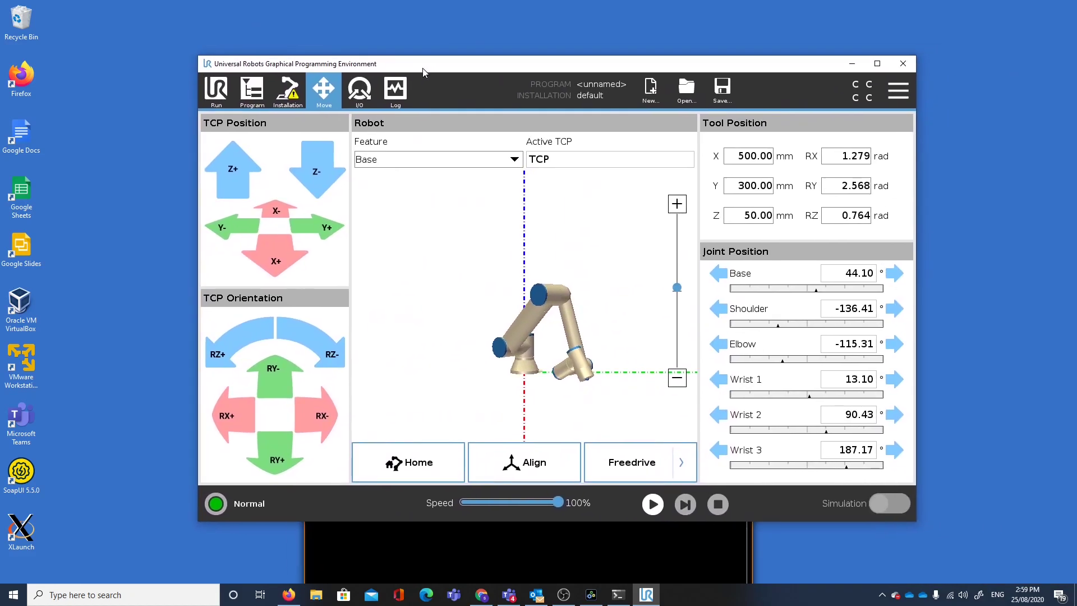
Power off the robot via Shutdown Robot in the PolyScope menu and return to the WSL terminal
left_click(897, 90)
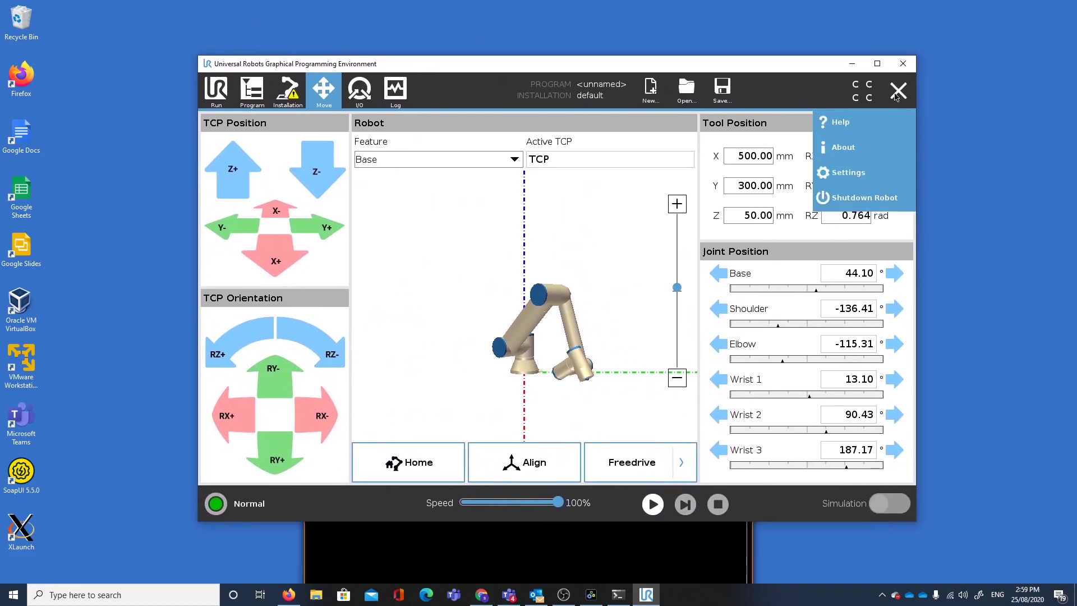
left_click(850, 199)
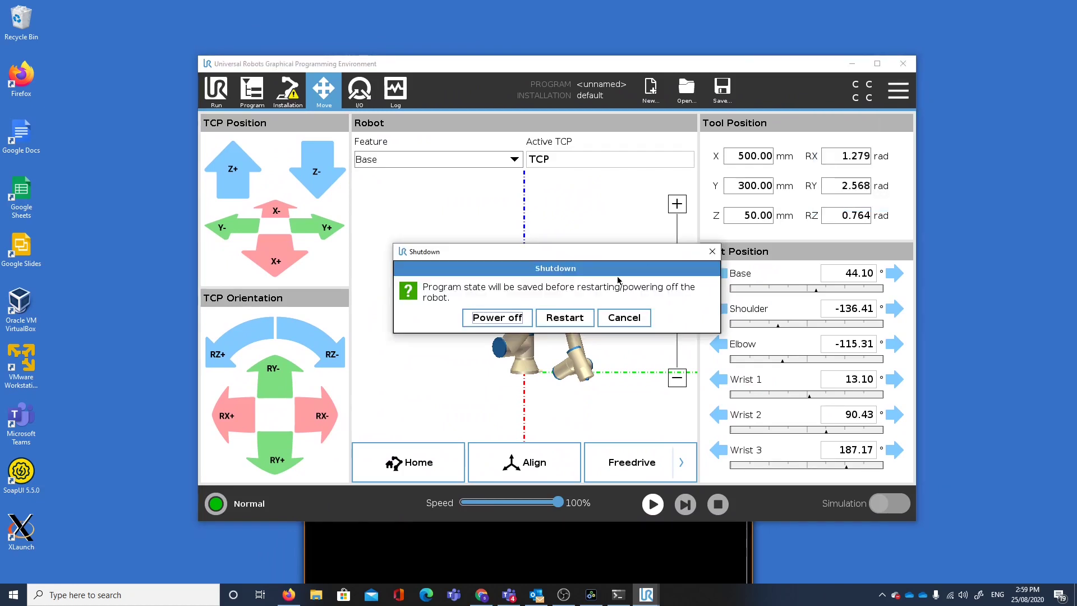
left_click(498, 318)
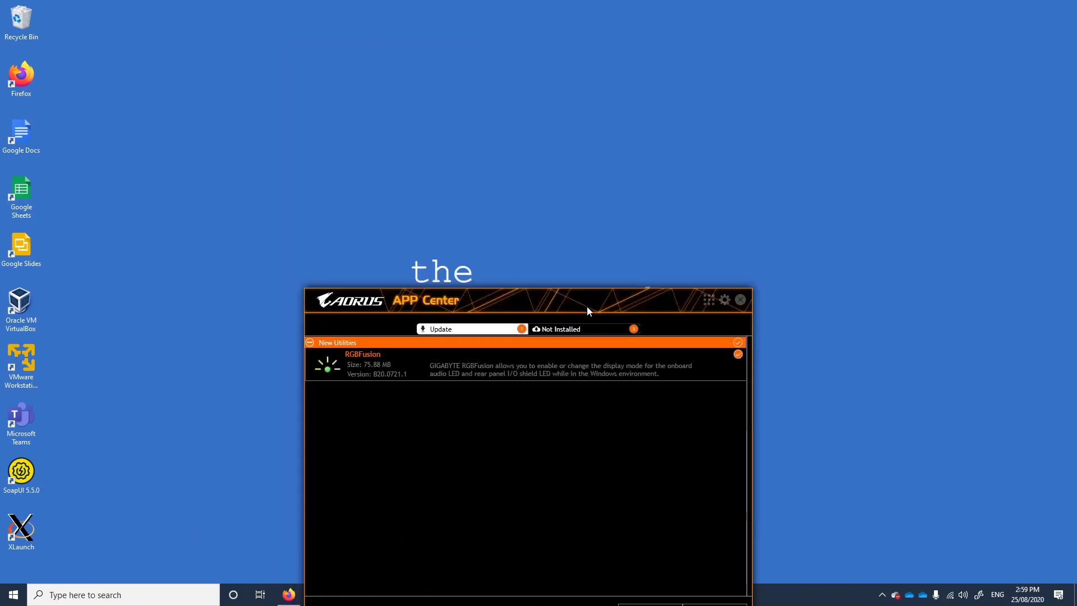
left_click(741, 300)
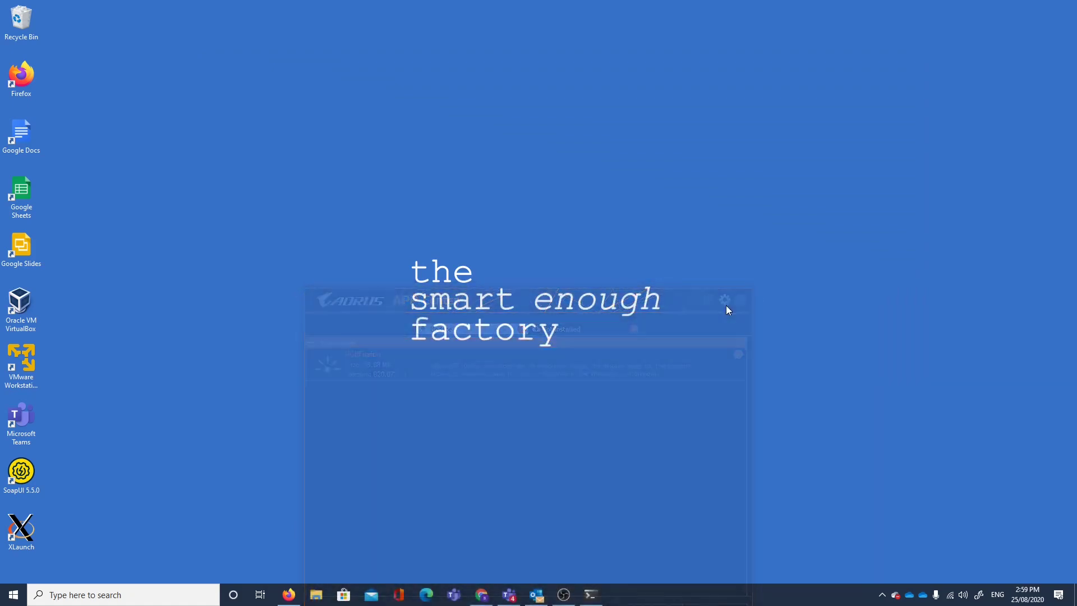
left_click(590, 595)
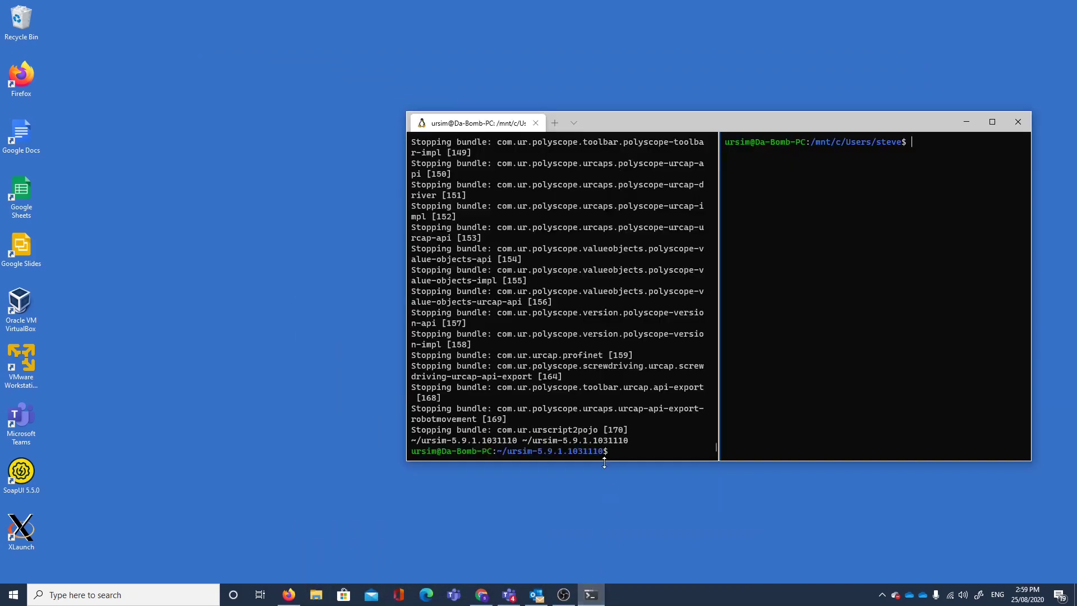